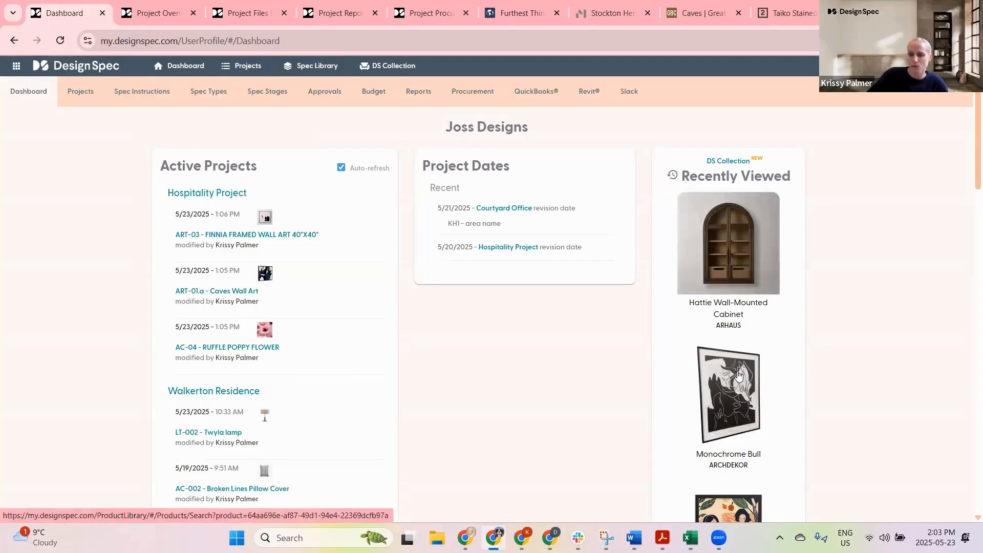
Step: Open the Hospitality Project from the dashboard's active projects and go to its Specs list
{"action": "scroll", "coordinate": [732, 378], "scroll_direction": "down", "scroll_amount": 3}
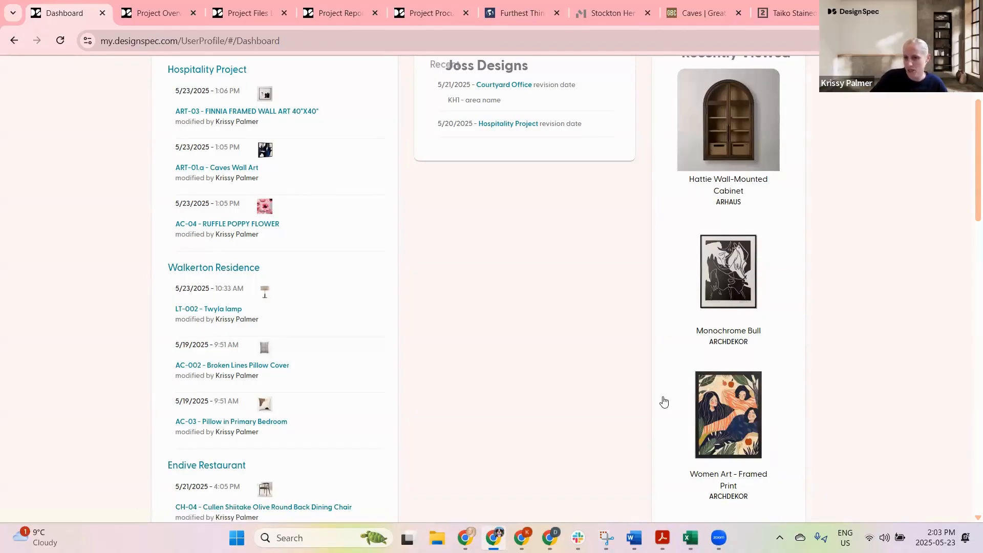
{"action": "scroll", "coordinate": [703, 354], "scroll_direction": "up", "scroll_amount": 3}
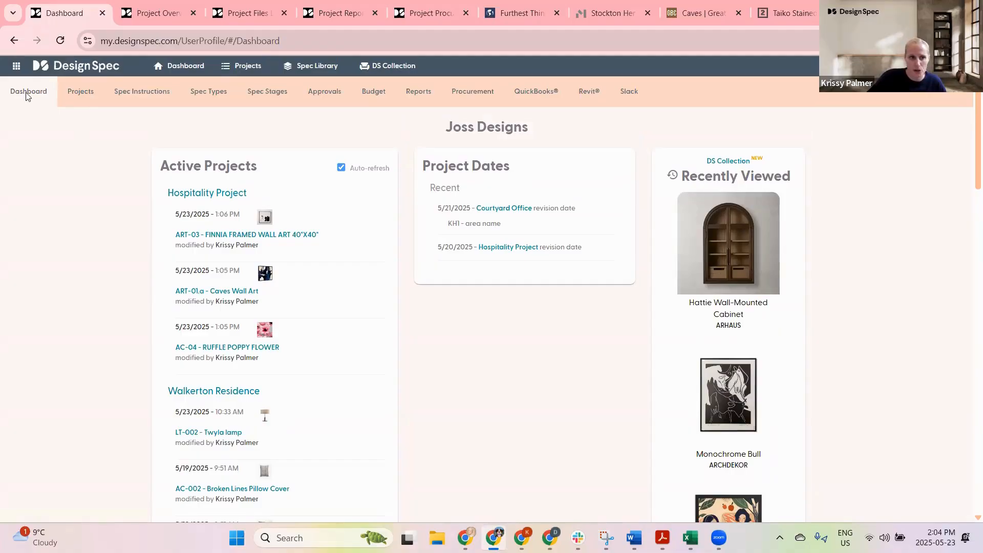
{"action": "left_click", "coordinate": [16, 66]}
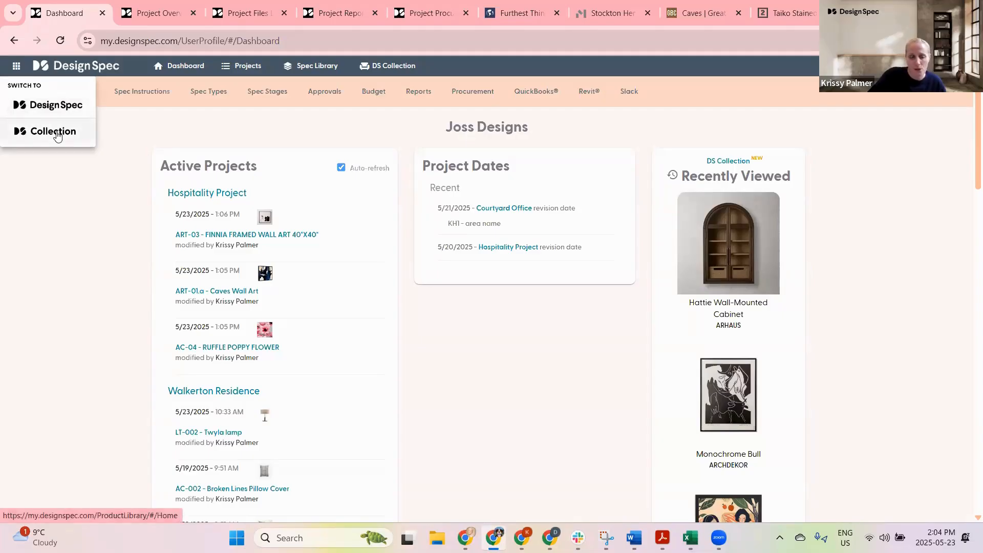
{"action": "left_click", "coordinate": [193, 196]}
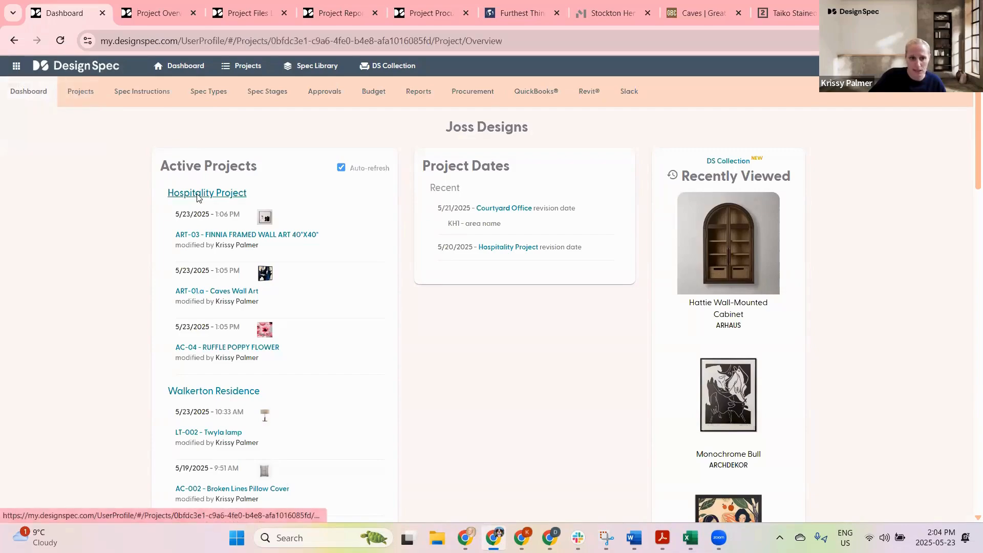
{"action": "left_click", "coordinate": [305, 90]}
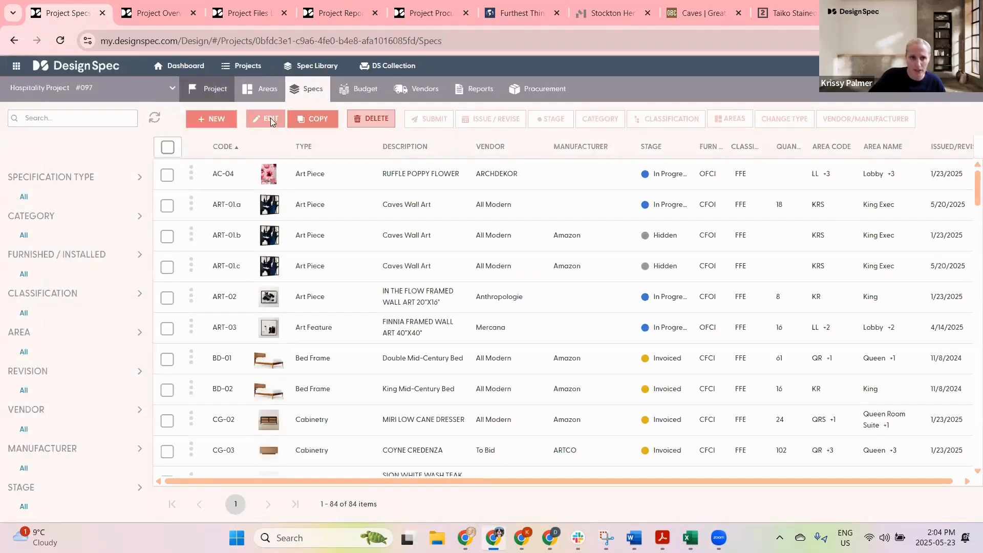
Step: Look at the options for adding a new spec, then switch to the DS Collection app
{"action": "left_click", "coordinate": [309, 120]}
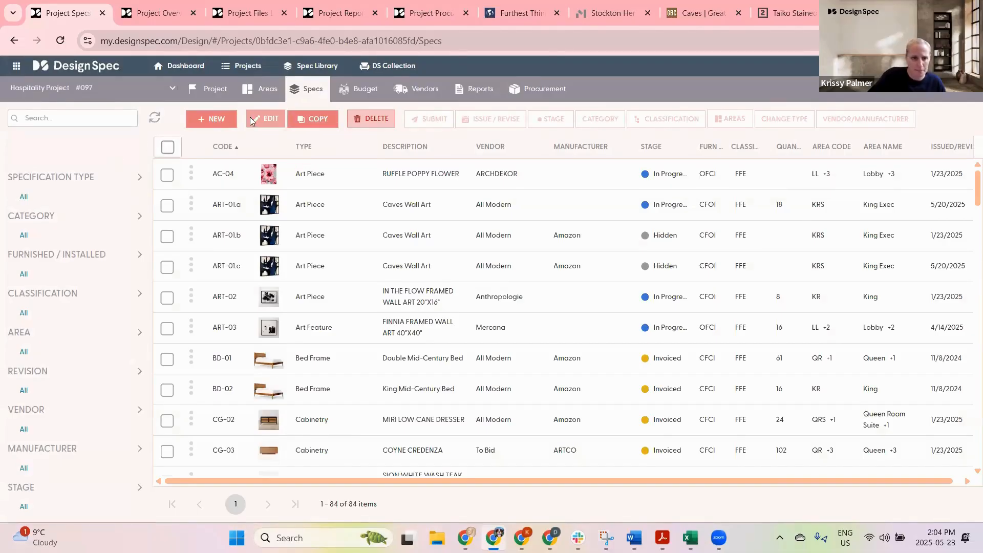
{"action": "left_click", "coordinate": [211, 119]}
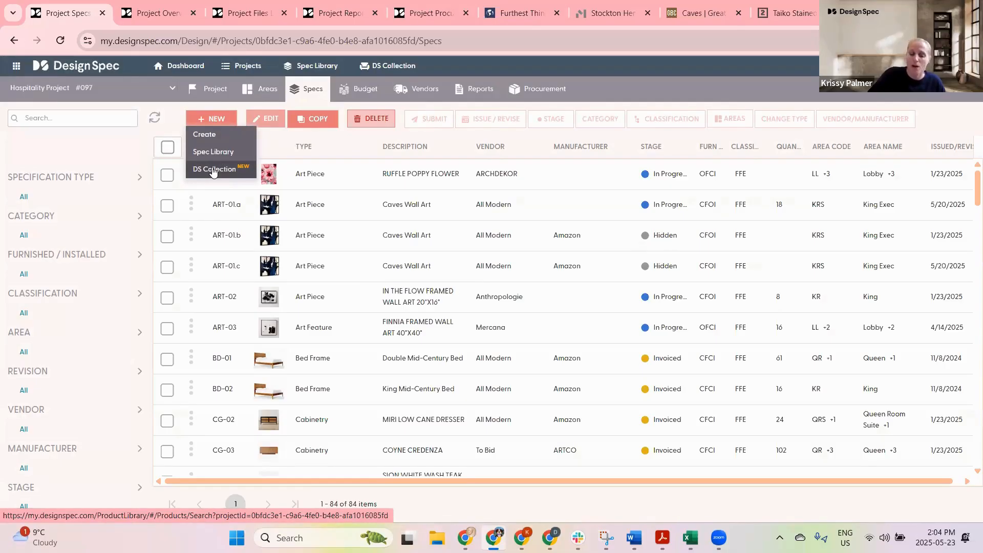
{"action": "left_click", "coordinate": [16, 65]}
{"action": "left_click", "coordinate": [45, 128]}
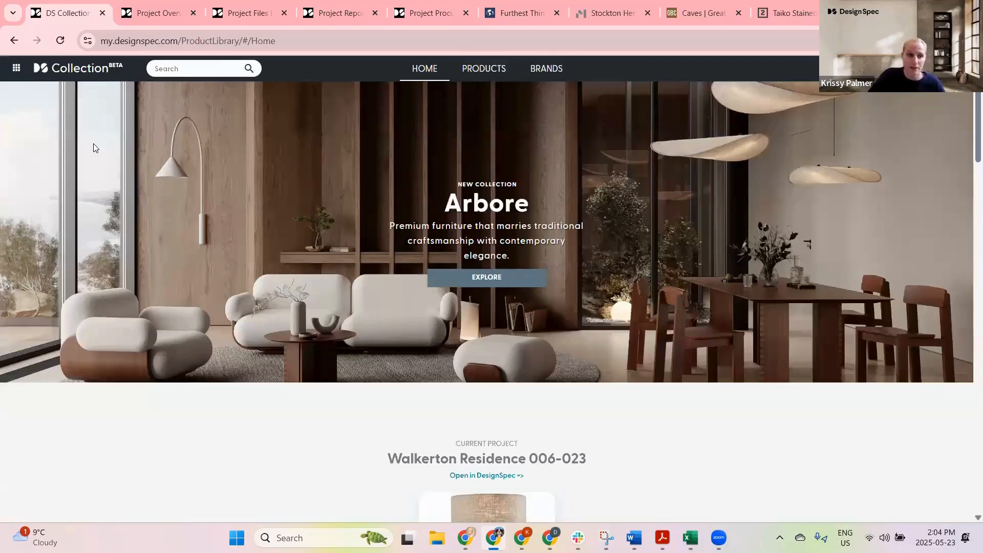
Step: View all sourced products for the current project, Walkerton Residence 006-023
{"action": "left_click", "coordinate": [17, 68]}
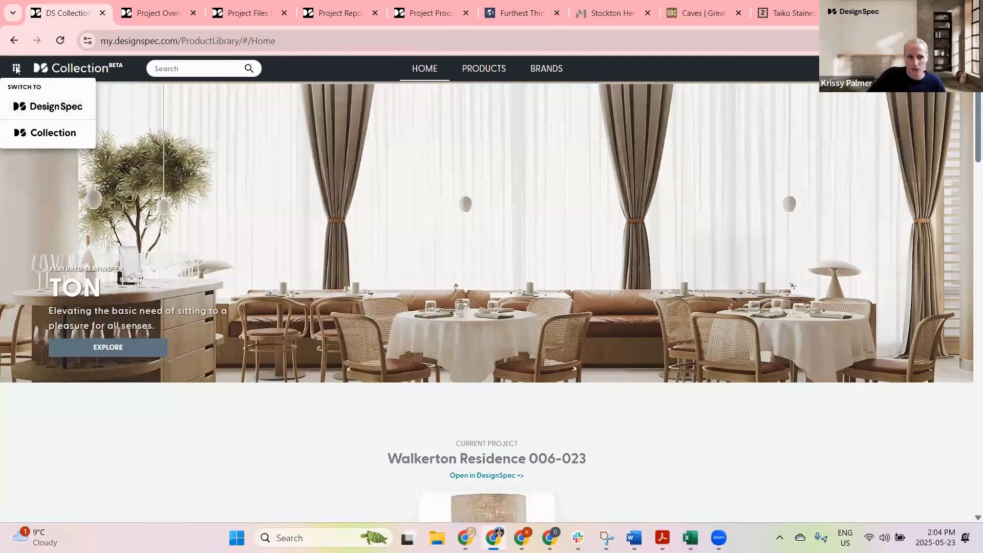
{"action": "left_click", "coordinate": [327, 341]}
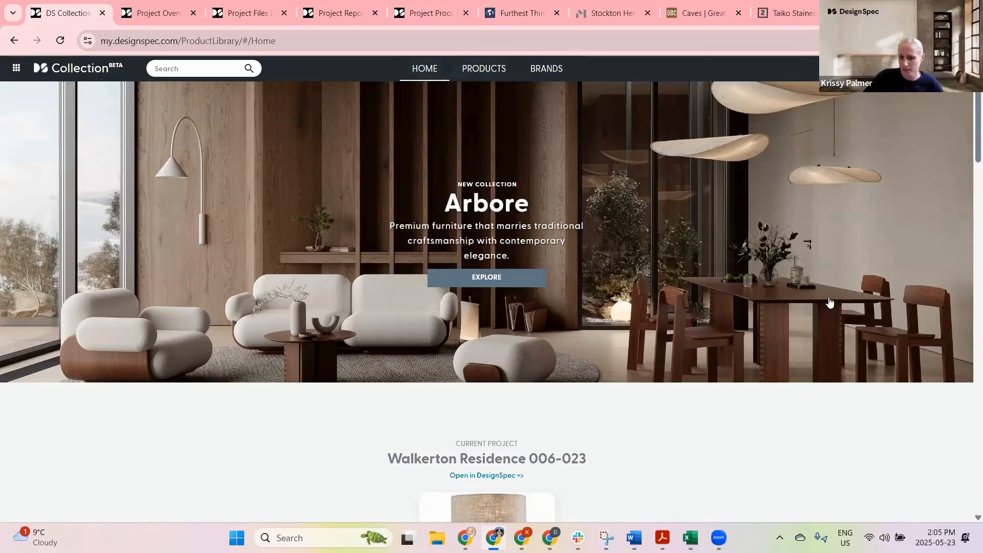
{"action": "scroll", "coordinate": [750, 296], "scroll_direction": "down", "scroll_amount": 5}
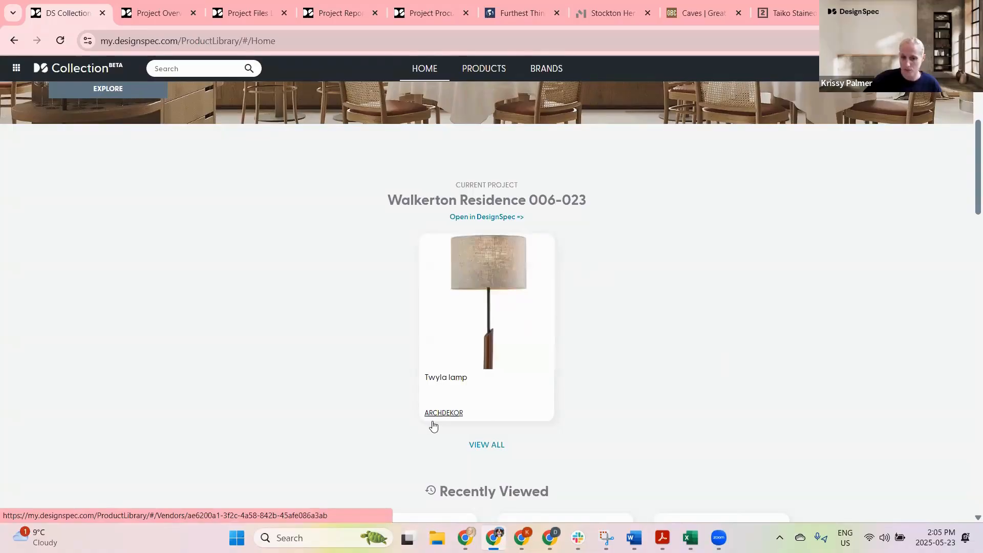
{"action": "left_click", "coordinate": [486, 444]}
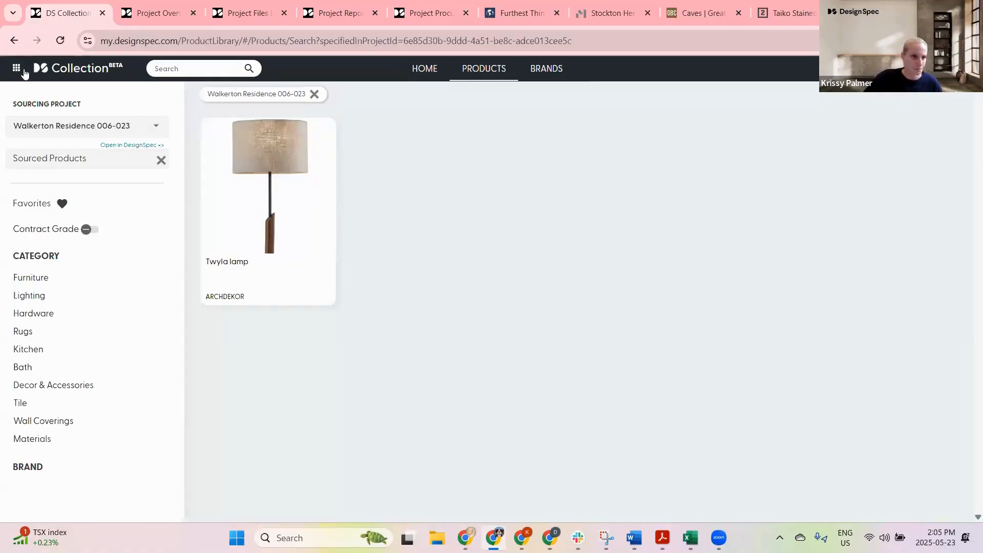
Step: Return to the Collection home and open the full list of recent emails to vendors
{"action": "left_click", "coordinate": [14, 40]}
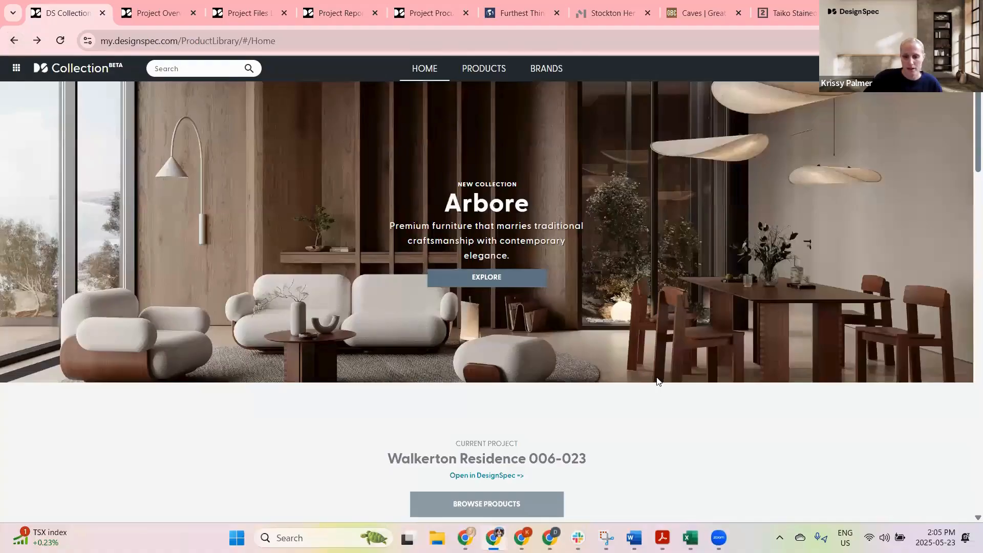
{"action": "scroll", "coordinate": [755, 367], "scroll_direction": "down", "scroll_amount": 7}
{"action": "scroll", "coordinate": [778, 348], "scroll_direction": "down", "scroll_amount": 4}
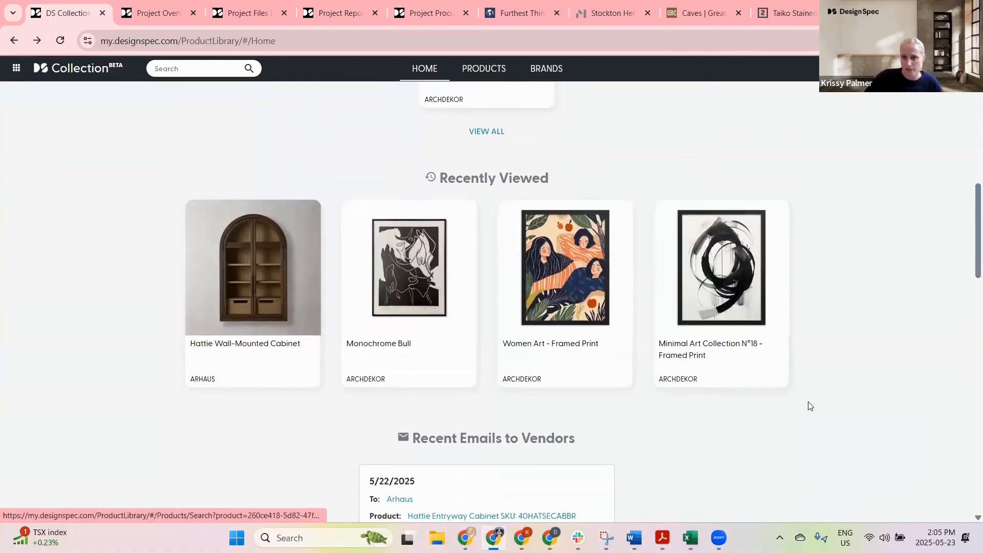
{"action": "scroll", "coordinate": [806, 409], "scroll_direction": "down", "scroll_amount": 3}
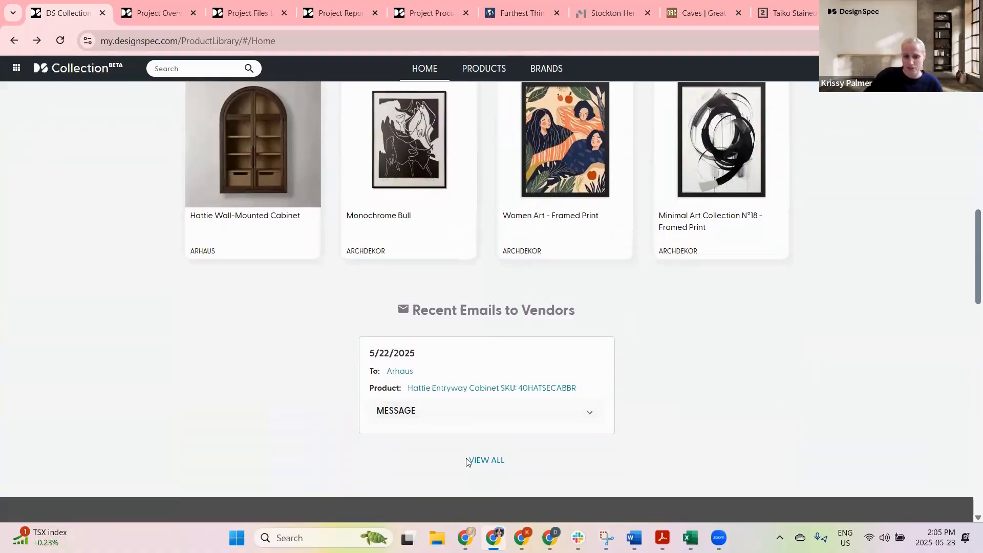
{"action": "left_click", "coordinate": [483, 461]}
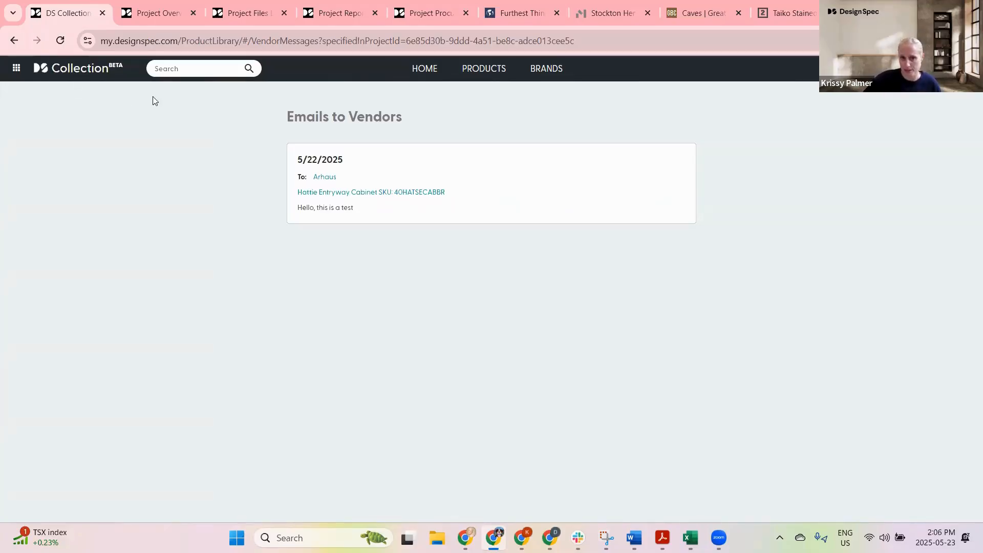
Step: Open the products catalogue and filter it by the HOST brand
{"action": "left_click", "coordinate": [423, 68]}
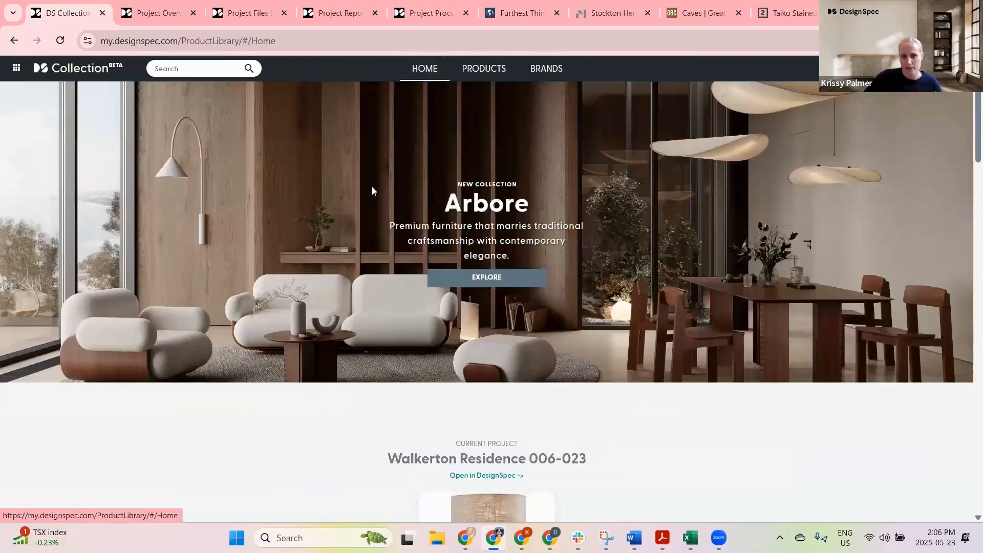
{"action": "left_click", "coordinate": [372, 186]}
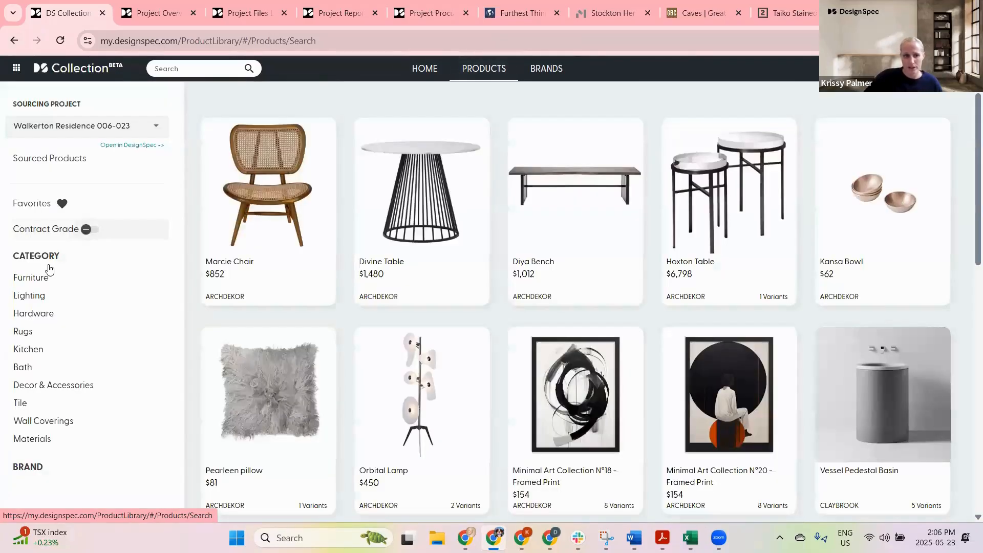
{"action": "left_click", "coordinate": [33, 466]}
{"action": "scroll", "coordinate": [125, 351], "scroll_direction": "down", "scroll_amount": 5}
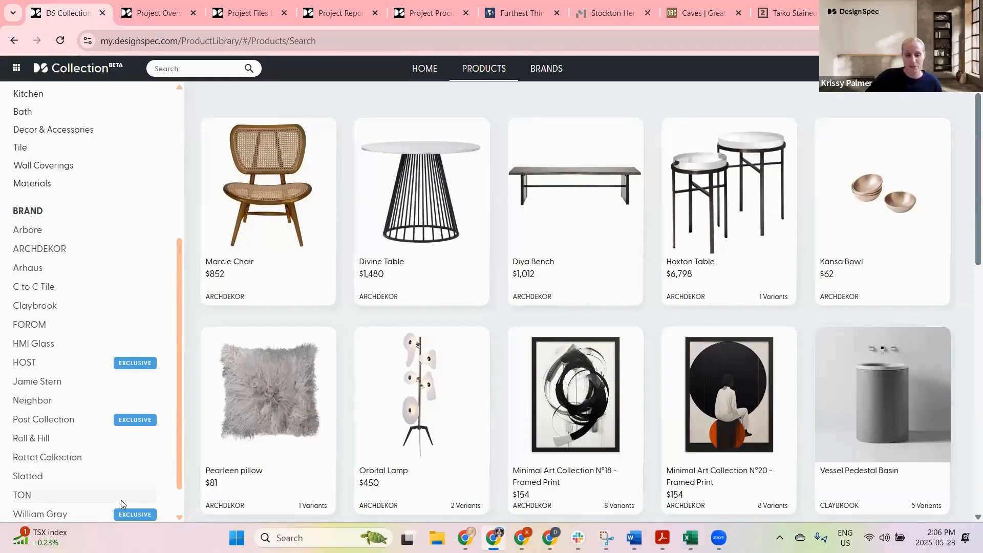
{"action": "left_click", "coordinate": [45, 364]}
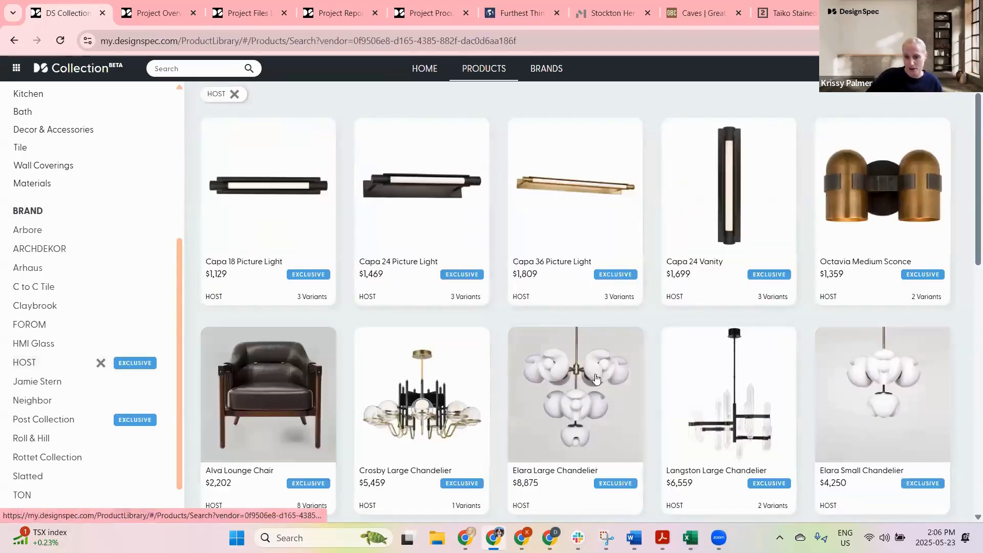
Step: Switch the brand filter in turn to Post Collection, William Gray and ARCHDEKOR
{"action": "scroll", "coordinate": [605, 367], "scroll_direction": "down", "scroll_amount": 2}
{"action": "scroll", "coordinate": [604, 367], "scroll_direction": "down", "scroll_amount": 10}
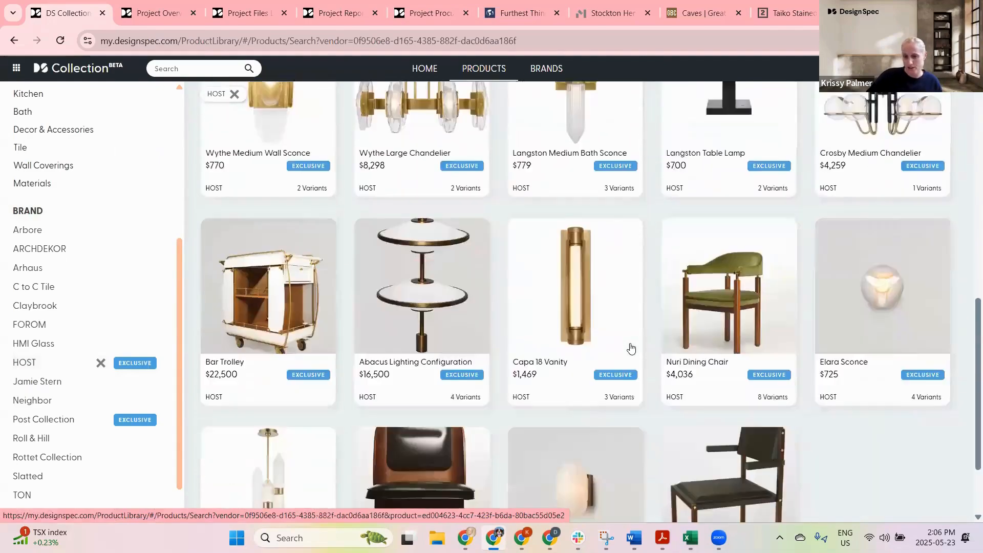
{"action": "scroll", "coordinate": [630, 349], "scroll_direction": "down", "scroll_amount": 3}
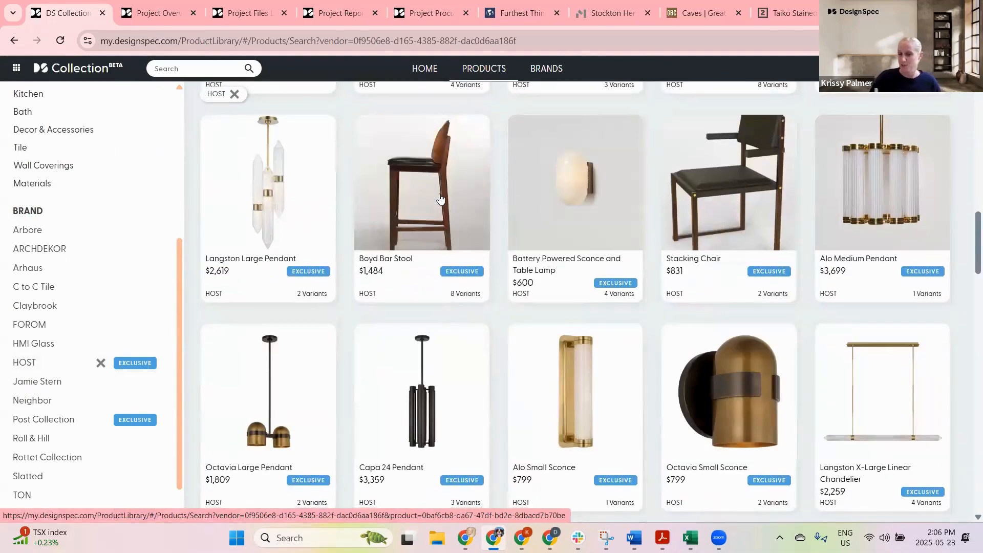
{"action": "left_click", "coordinate": [59, 419]}
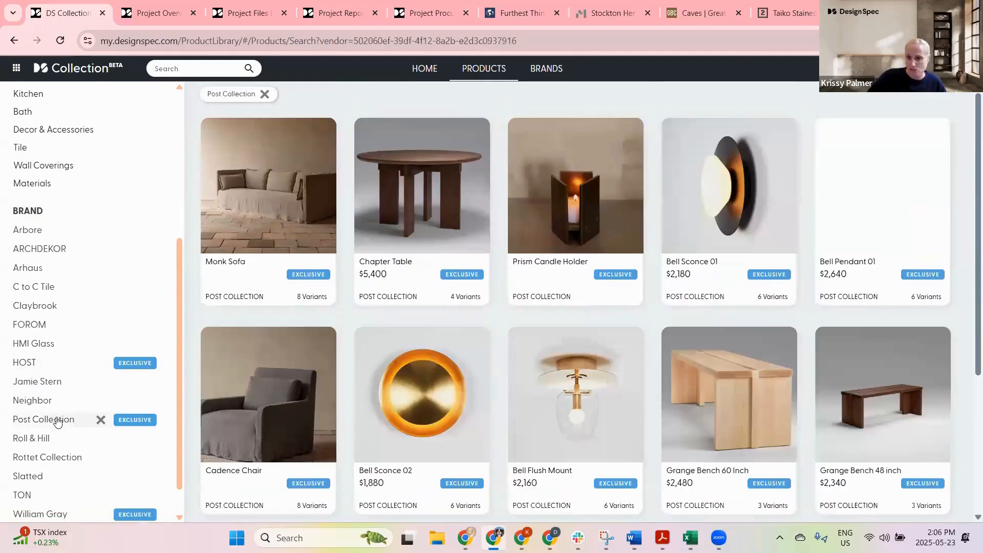
{"action": "scroll", "coordinate": [68, 404], "scroll_direction": "down", "scroll_amount": 1}
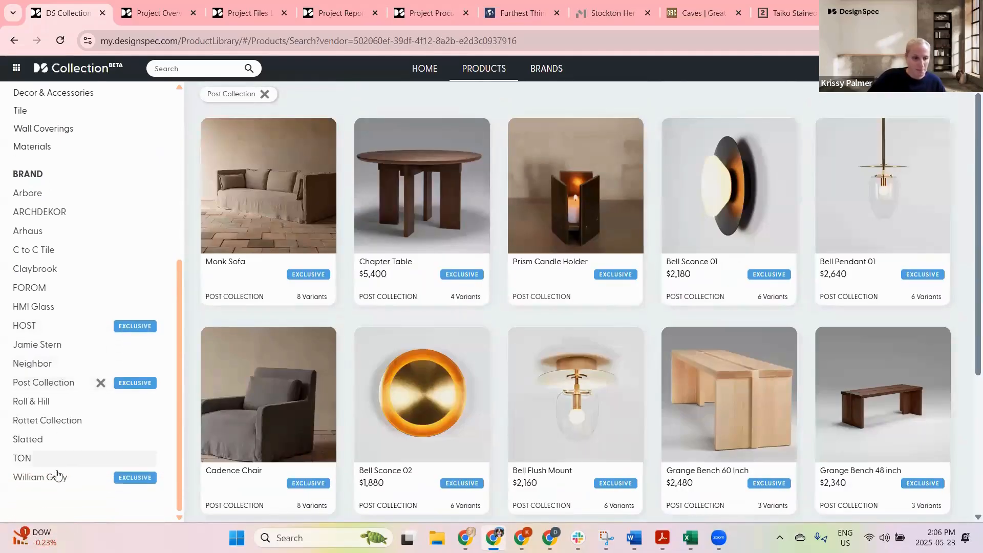
{"action": "left_click", "coordinate": [36, 477]}
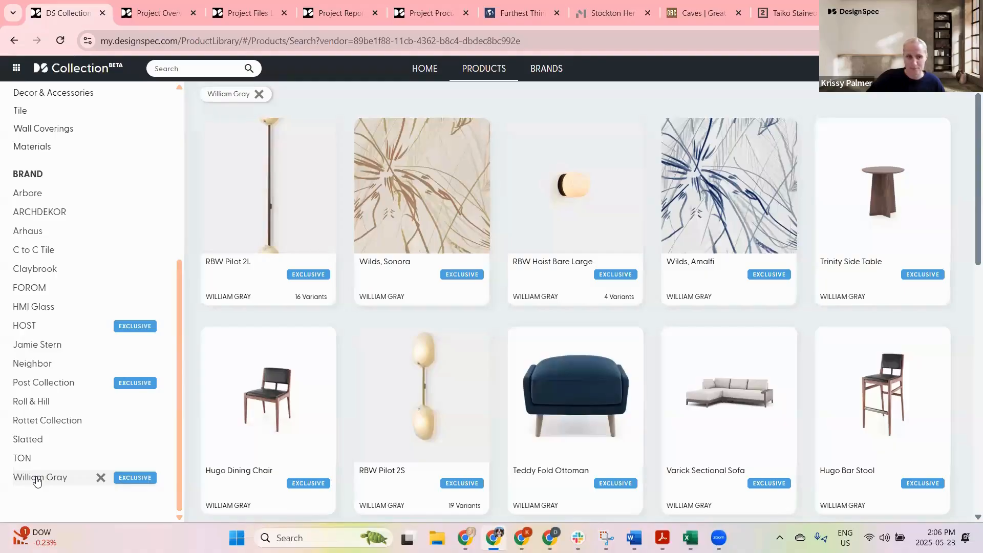
{"action": "left_click", "coordinate": [51, 214]}
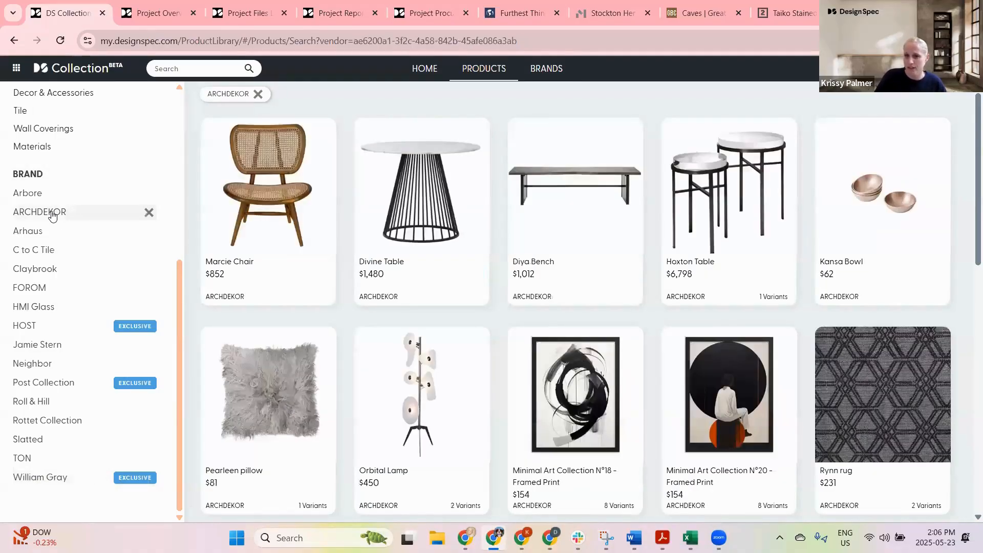
Step: Browse the Brands page, then filter products to All Seating under Furniture
{"action": "left_click", "coordinate": [546, 68]}
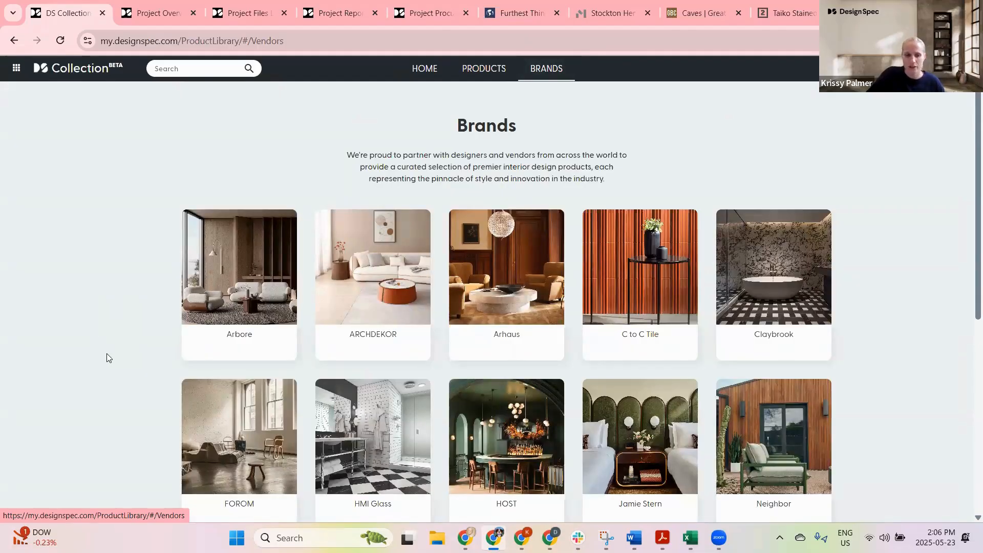
{"action": "scroll", "coordinate": [877, 179], "scroll_direction": "down", "scroll_amount": 2}
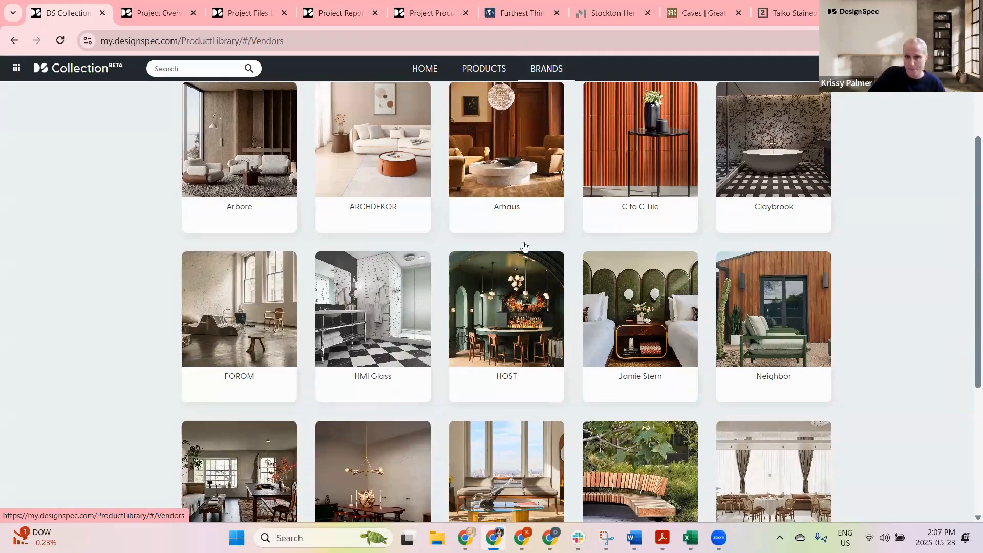
{"action": "left_click", "coordinate": [483, 69]}
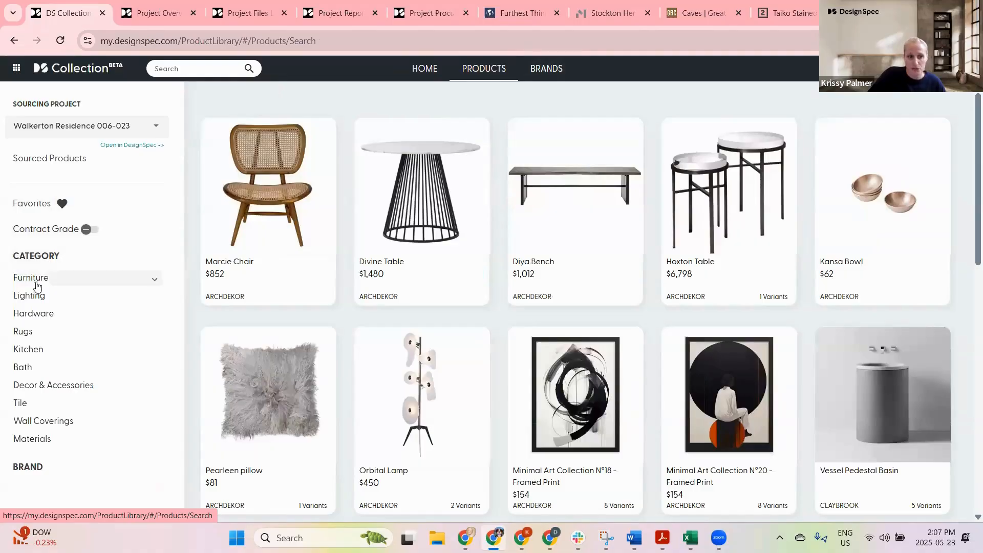
{"action": "left_click", "coordinate": [130, 278]}
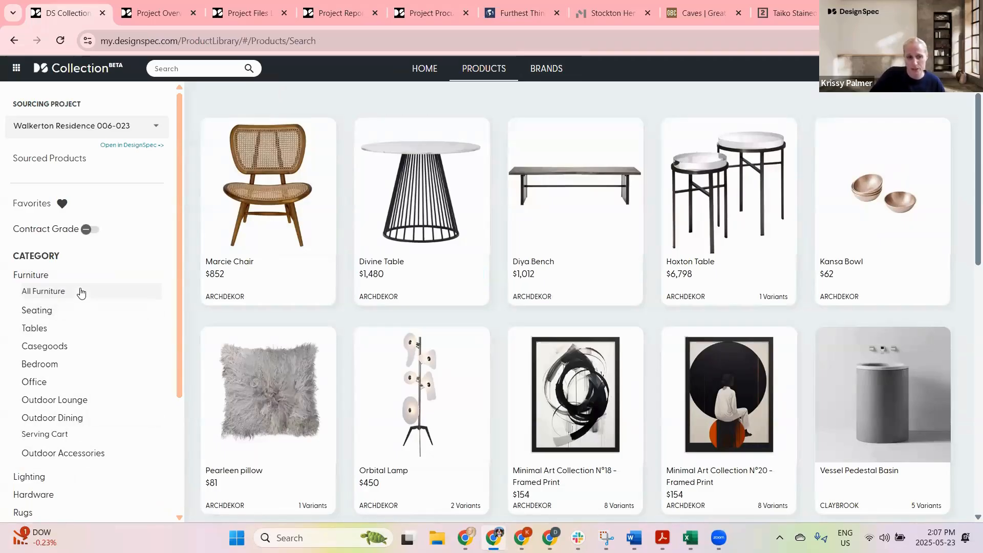
{"action": "left_click", "coordinate": [59, 311]}
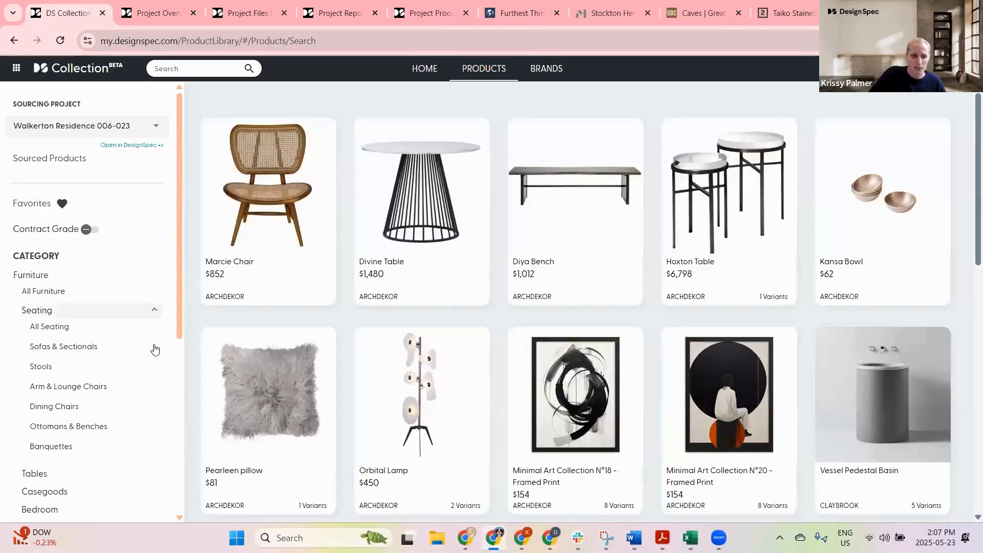
{"action": "left_click", "coordinate": [67, 328]}
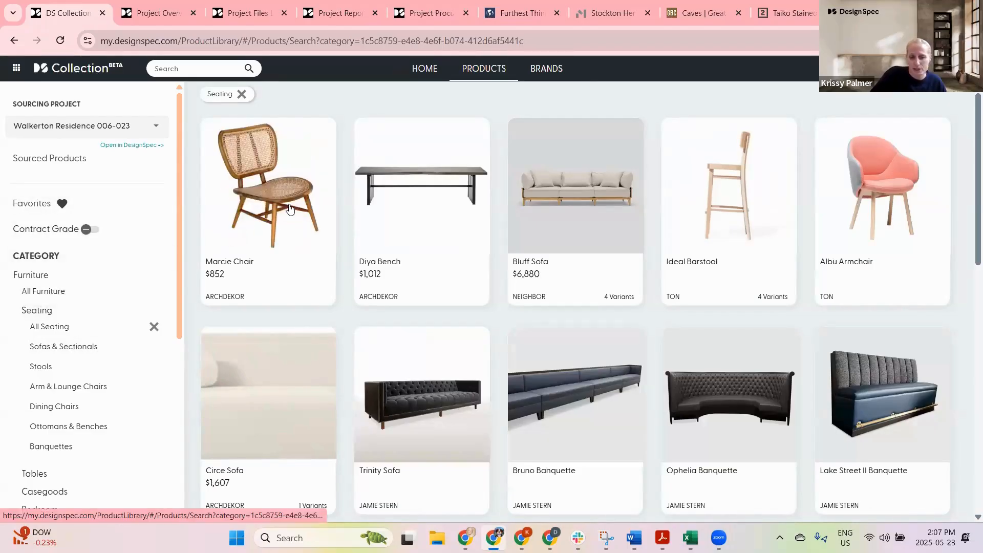
Step: Open the Bluff Sofa, add it to favorites, and return to the seating list
{"action": "left_click", "coordinate": [576, 213]}
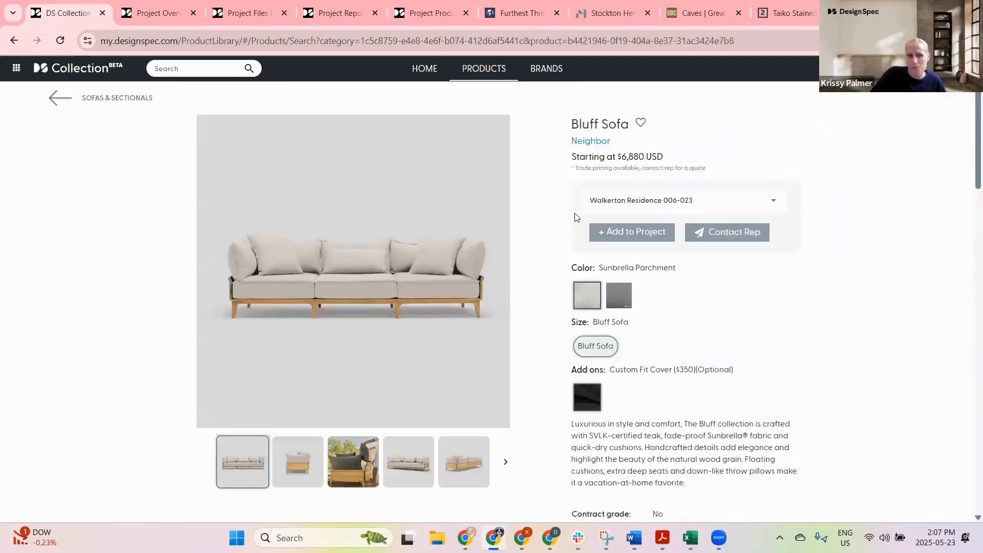
{"action": "left_click", "coordinate": [641, 127]}
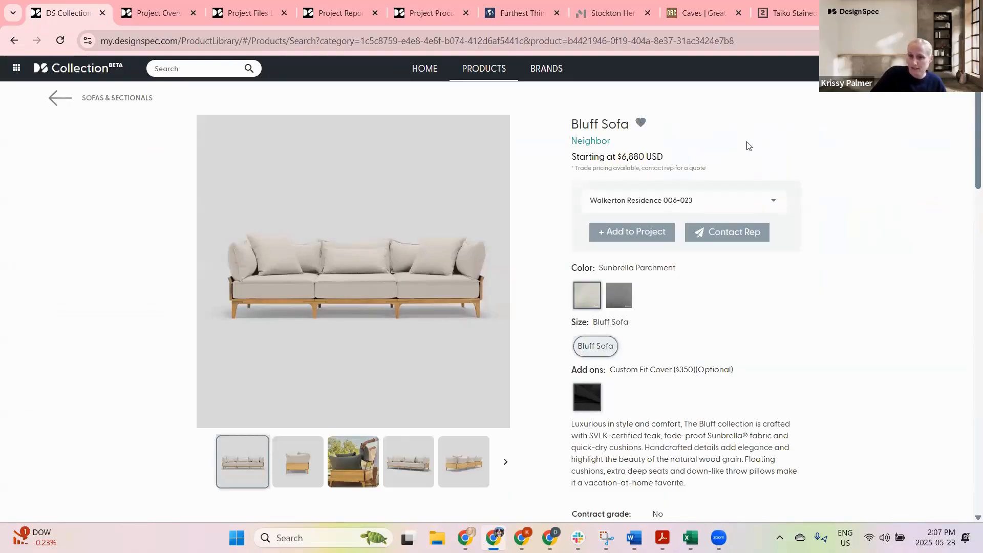
{"action": "left_click", "coordinate": [56, 99]}
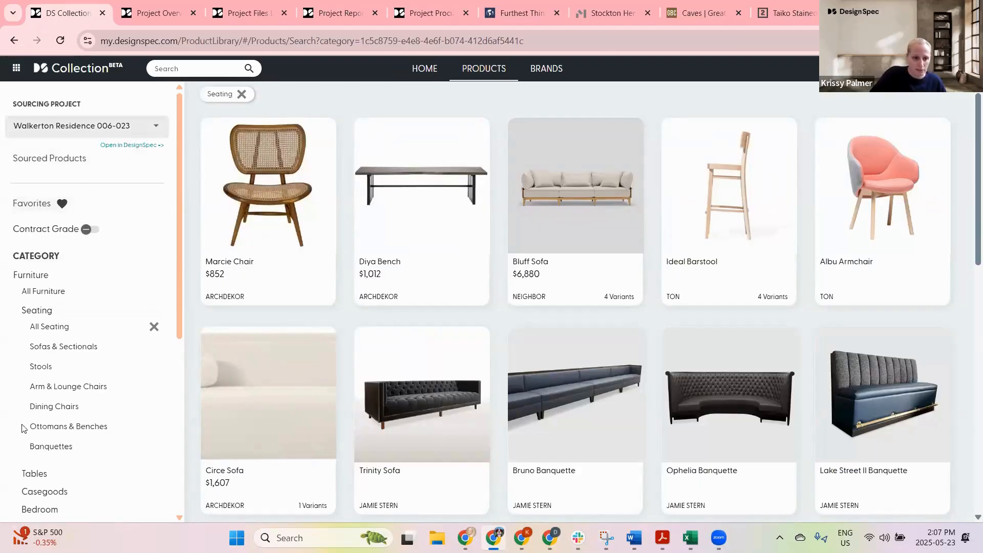
Step: Show all favorited products across categories by clearing the Seating filter, and open the Hattie Cabinet
{"action": "left_click", "coordinate": [25, 206]}
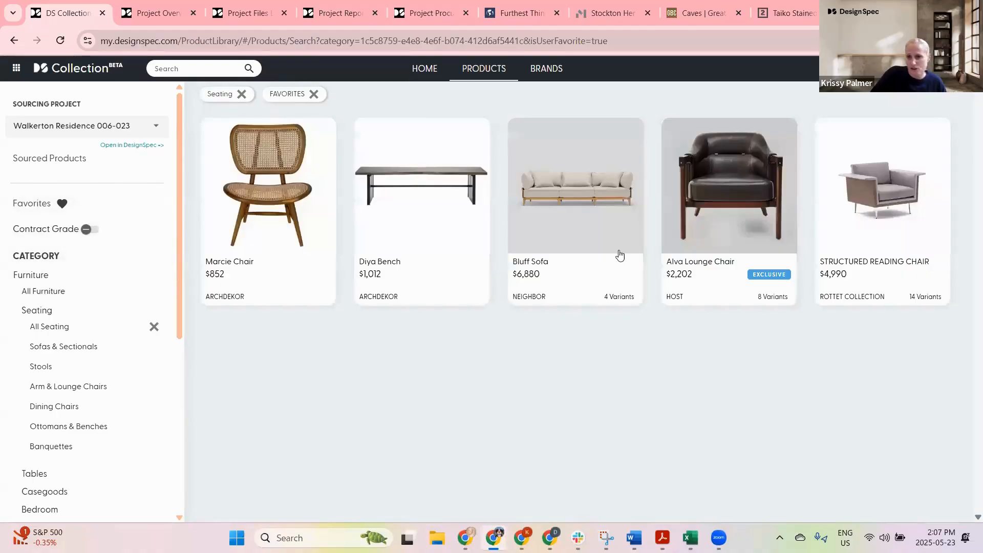
{"action": "left_click", "coordinate": [241, 95]}
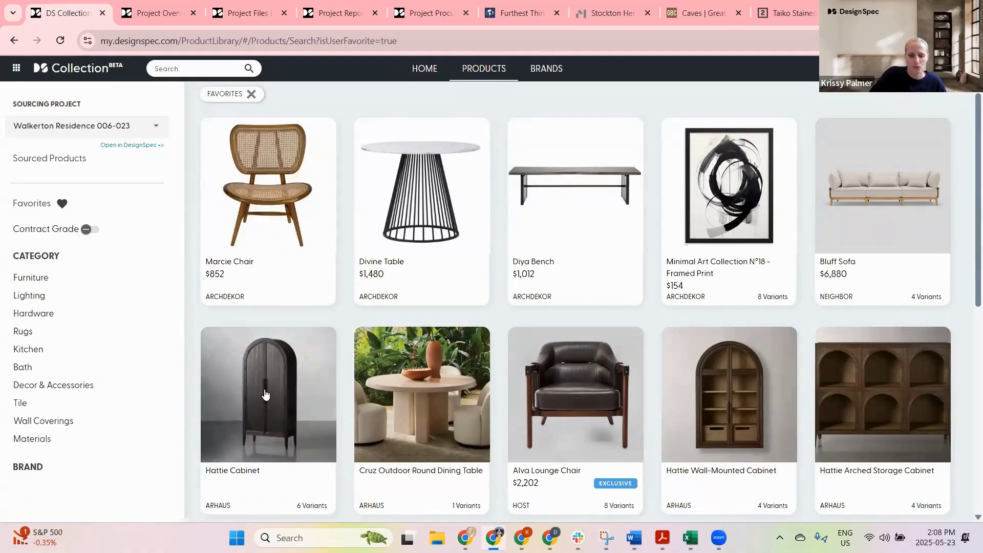
{"action": "left_click", "coordinate": [486, 395]}
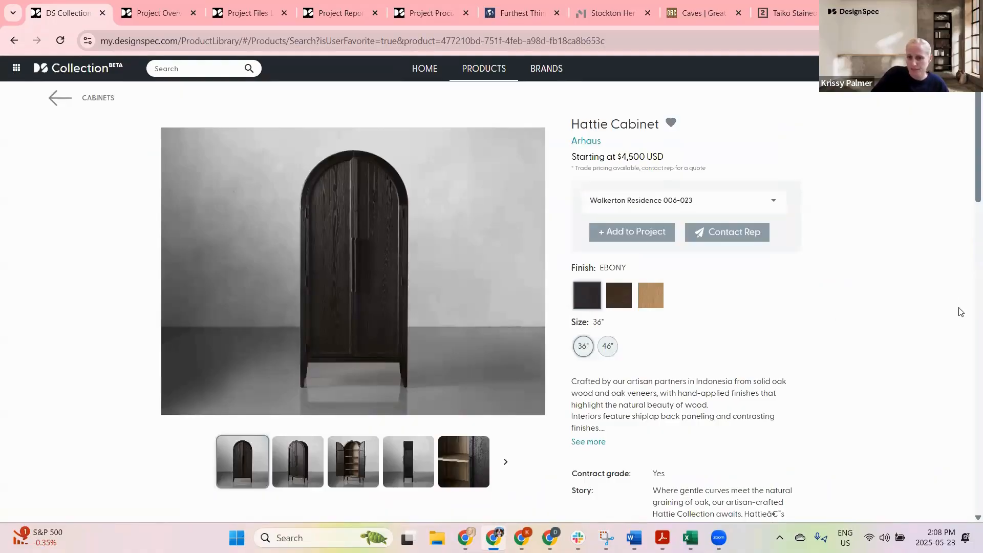
Step: Preview the Hattie Cabinet in the Honey and Bahasa Brown finishes
{"action": "mouse_move", "coordinate": [657, 297]}
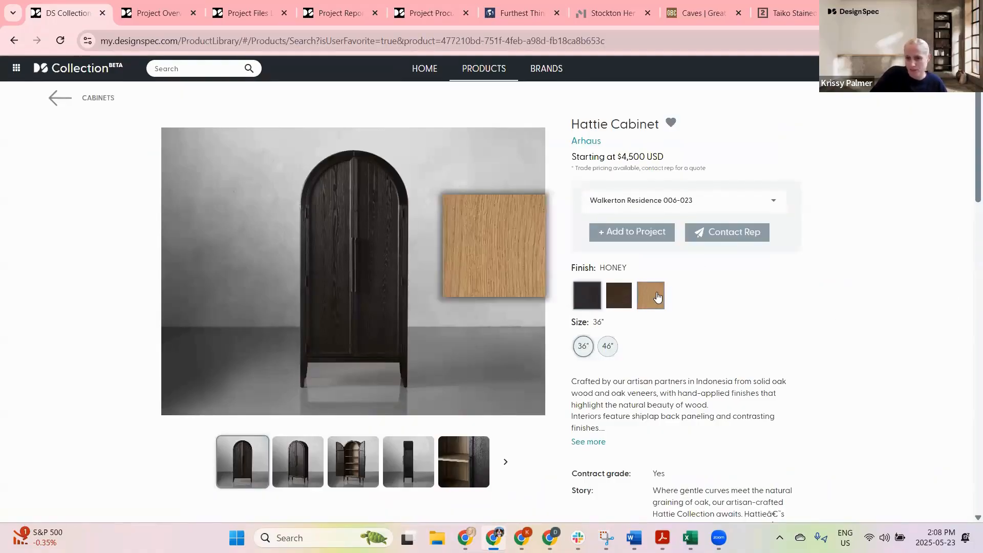
{"action": "left_click", "coordinate": [651, 297]}
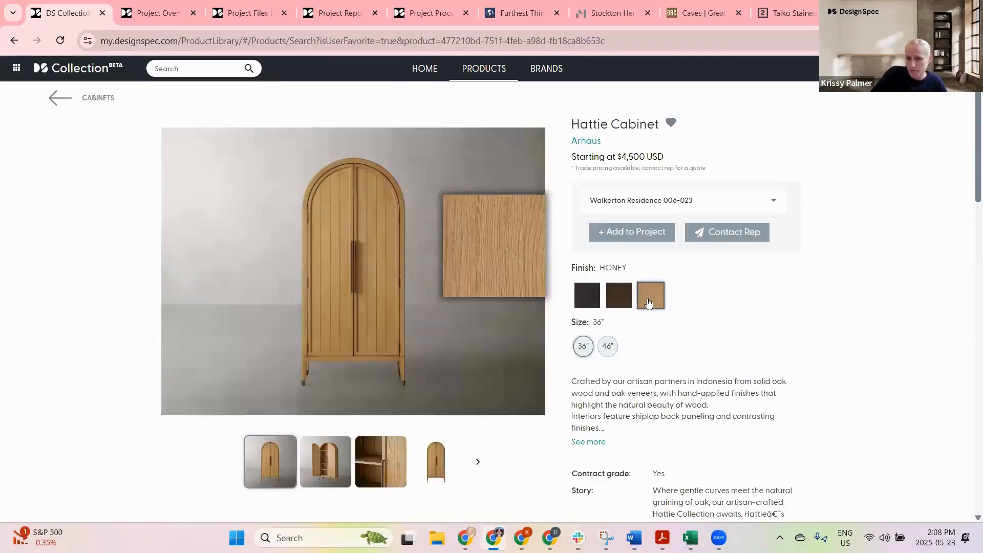
{"action": "left_click", "coordinate": [618, 294]}
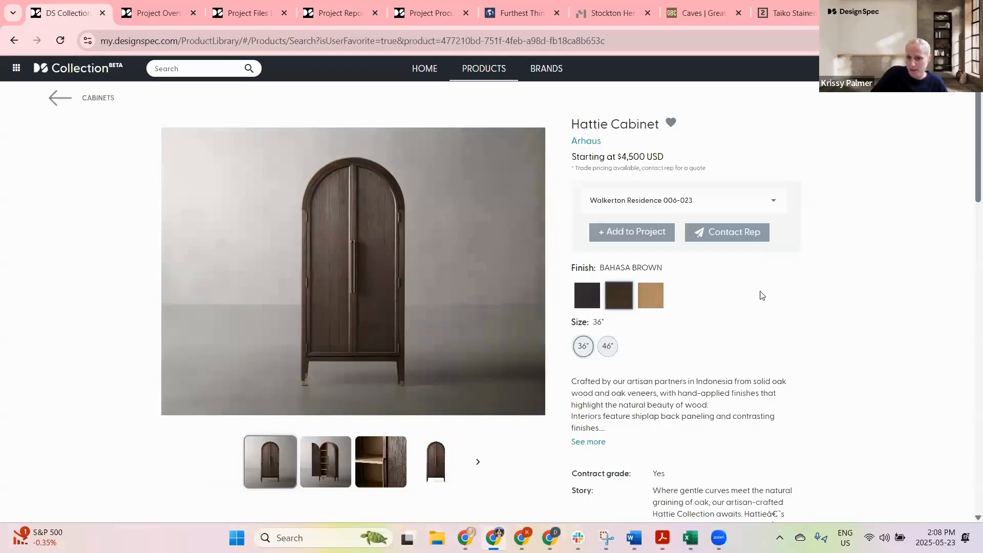
Step: Open the Contact Rep email form for the cabinet and close it without sending
{"action": "left_click", "coordinate": [722, 239]}
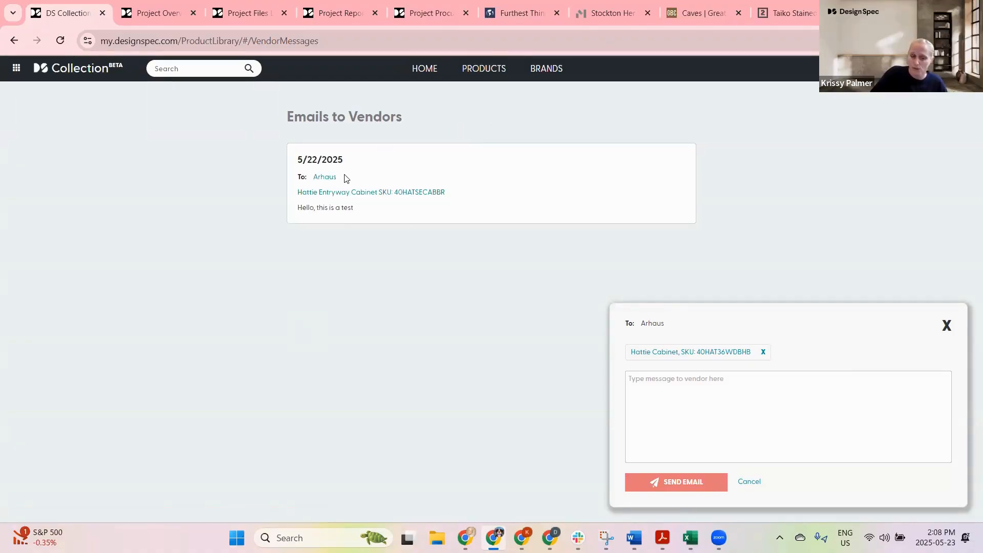
{"action": "left_click", "coordinate": [947, 325]}
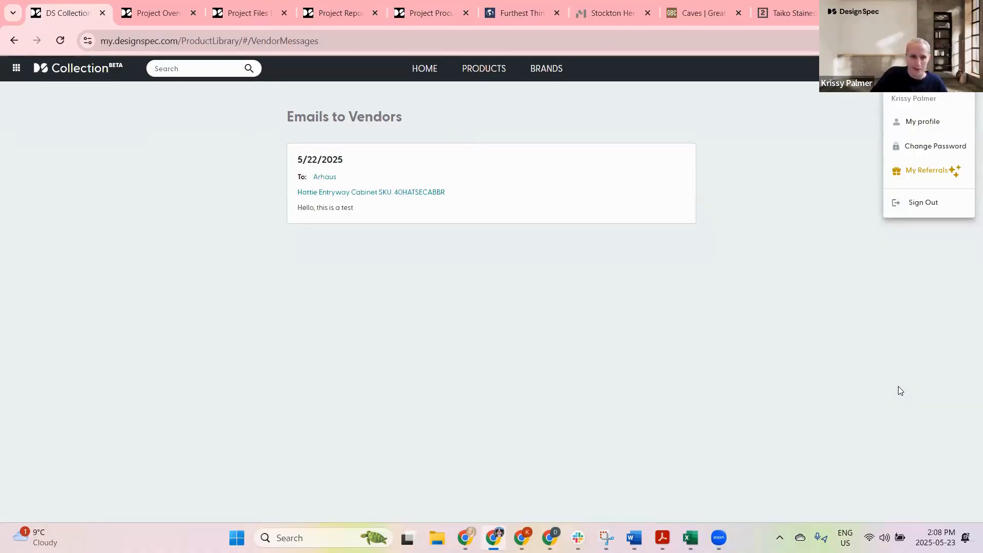
{"action": "left_click", "coordinate": [320, 125]}
Step: Go back to the product library and review the sourcing project choices
{"action": "left_click", "coordinate": [13, 41]}
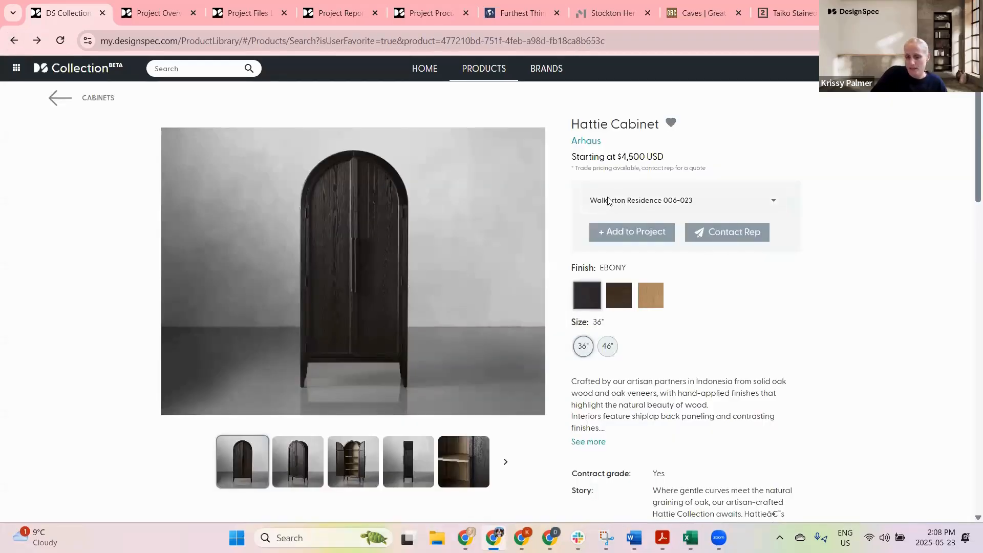
{"action": "left_click", "coordinate": [434, 120]}
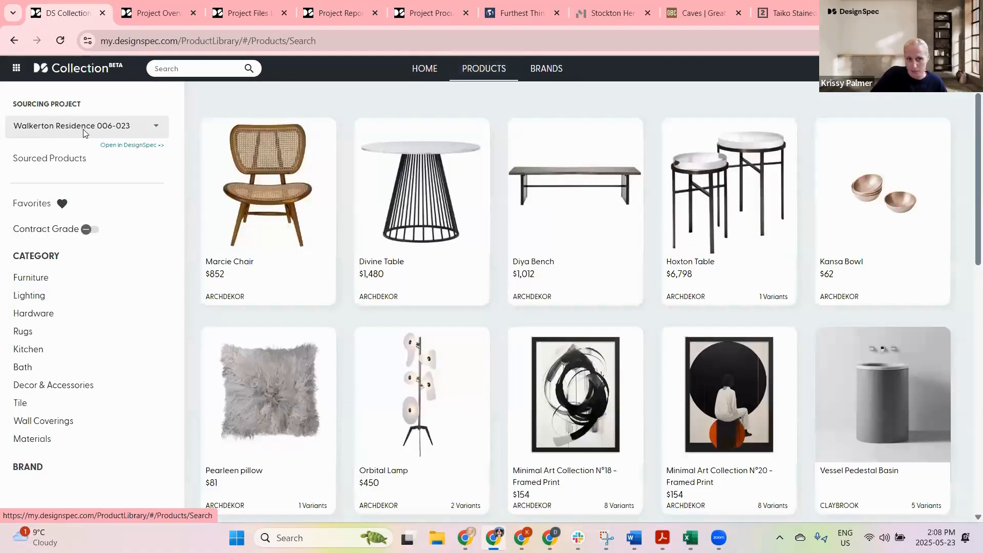
{"action": "left_click", "coordinate": [84, 131]}
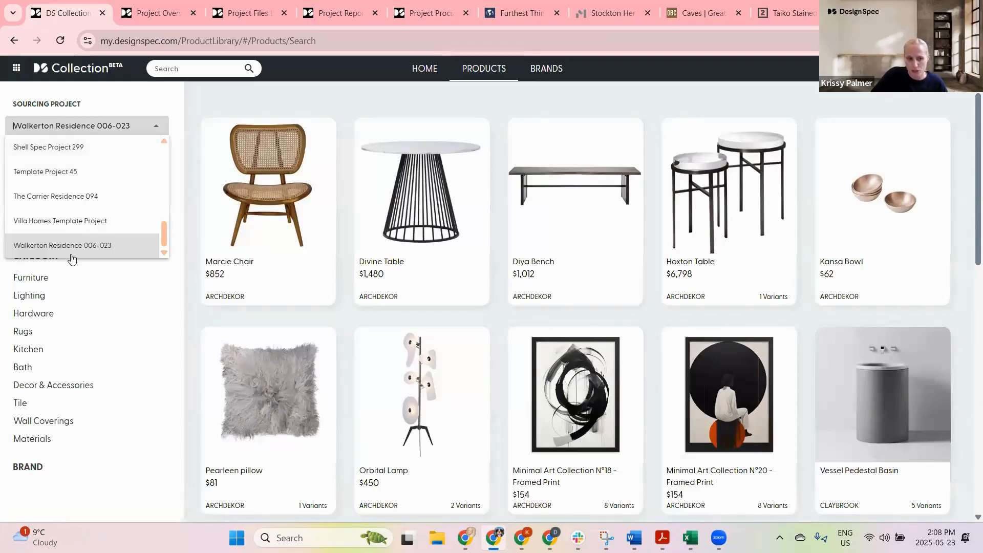
{"action": "scroll", "coordinate": [329, 97], "scroll_direction": "down", "scroll_amount": 1}
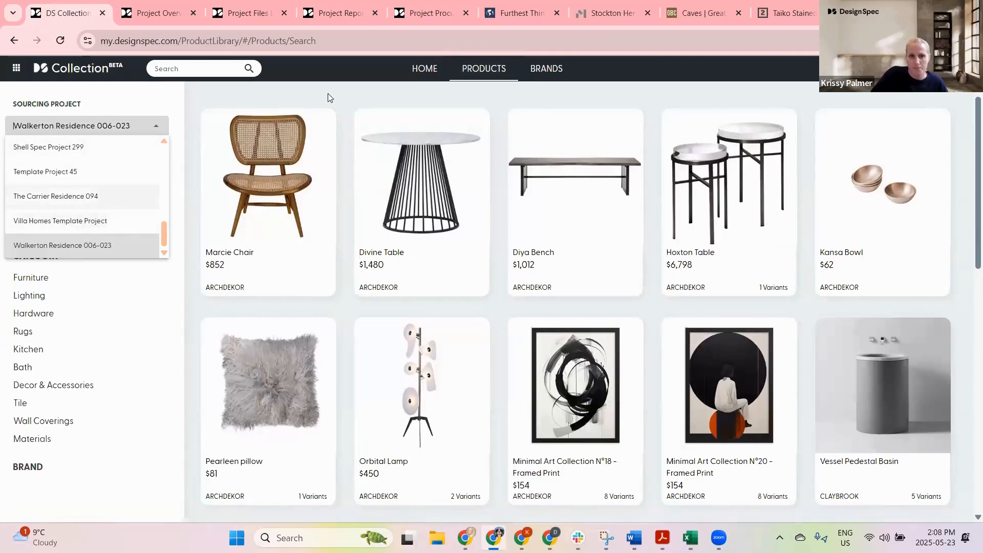
{"action": "scroll", "coordinate": [493, 106], "scroll_direction": "up", "scroll_amount": 1}
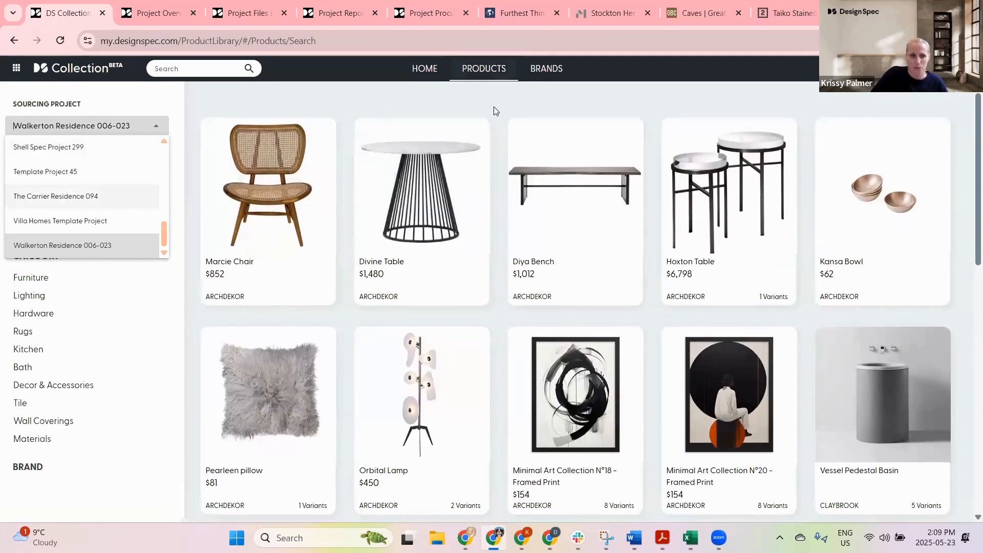
Step: Return to the Hattie Cabinet and add it to the Walkerton Residence 006-023 project
{"action": "left_click", "coordinate": [14, 40]}
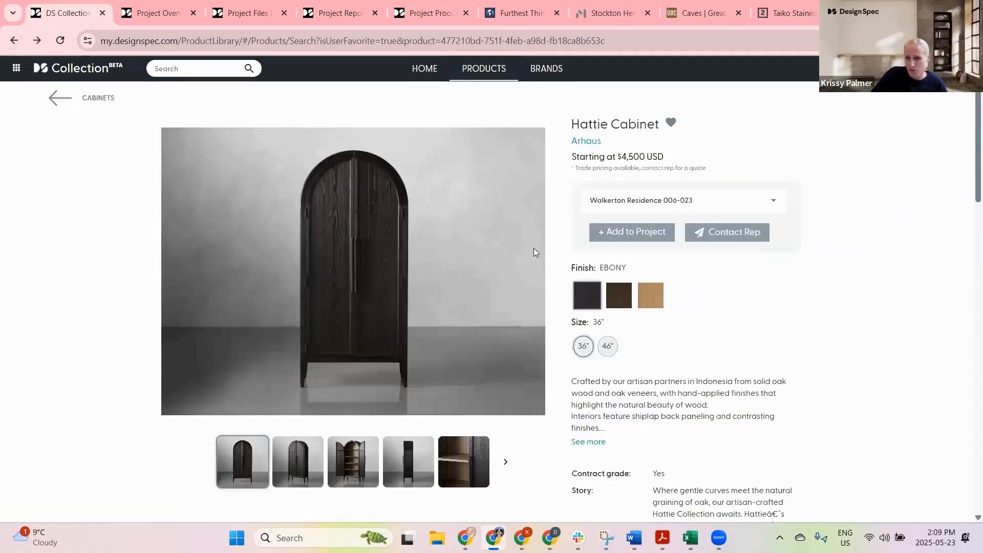
{"action": "left_click", "coordinate": [644, 201]}
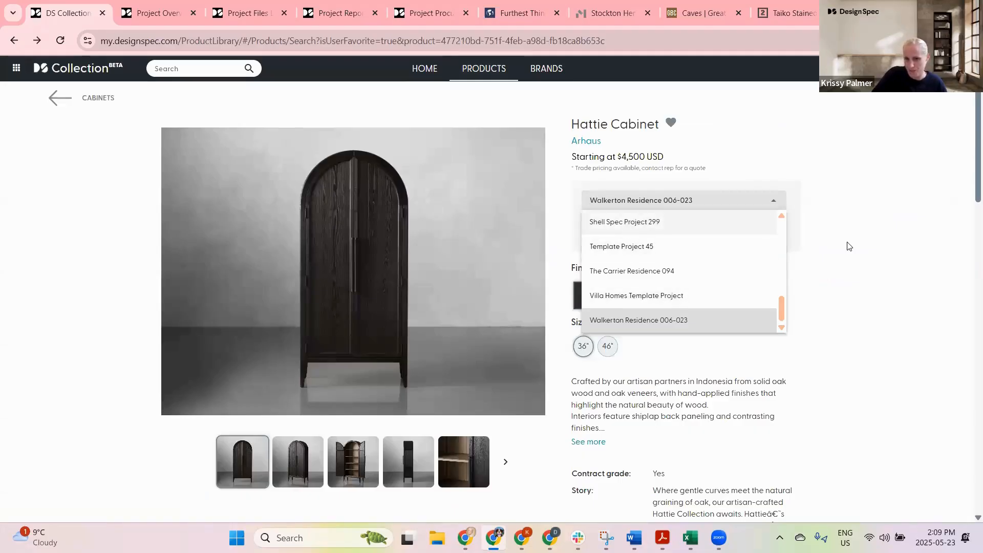
{"action": "left_click", "coordinate": [923, 255]}
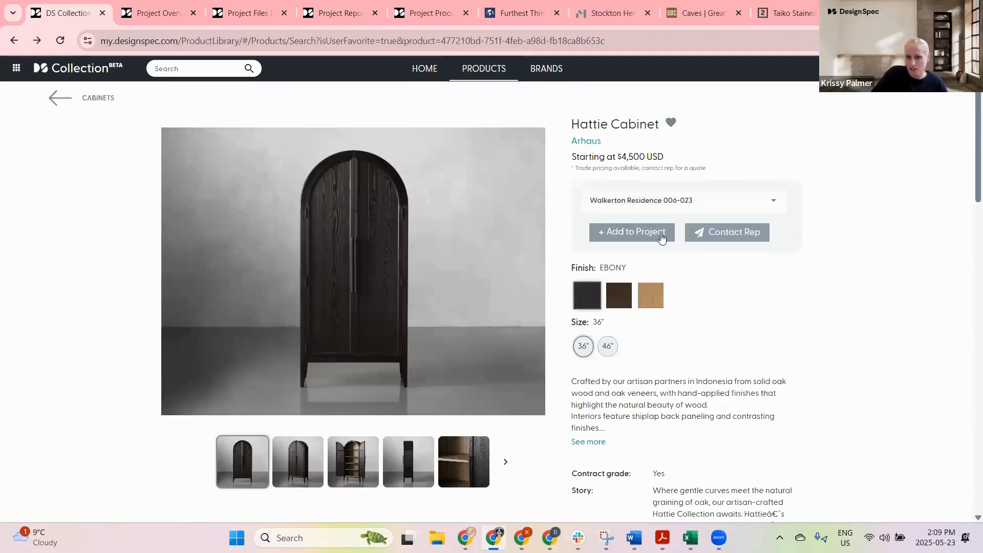
{"action": "left_click", "coordinate": [625, 232]}
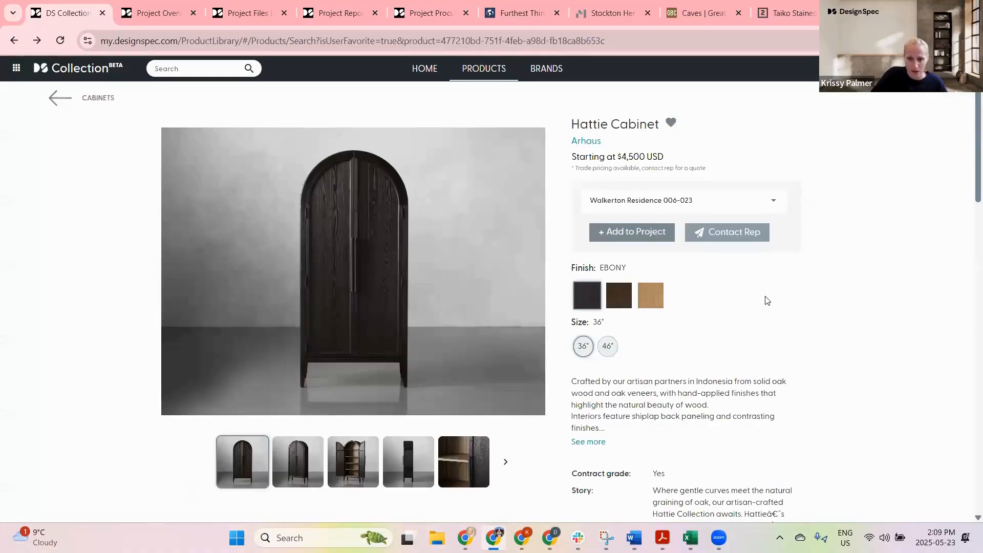
Step: Review the cabinet's specifications, related Arhaus cabinets and recently viewed items, then go back to the favorites list
{"action": "scroll", "coordinate": [771, 291], "scroll_direction": "down", "scroll_amount": 5}
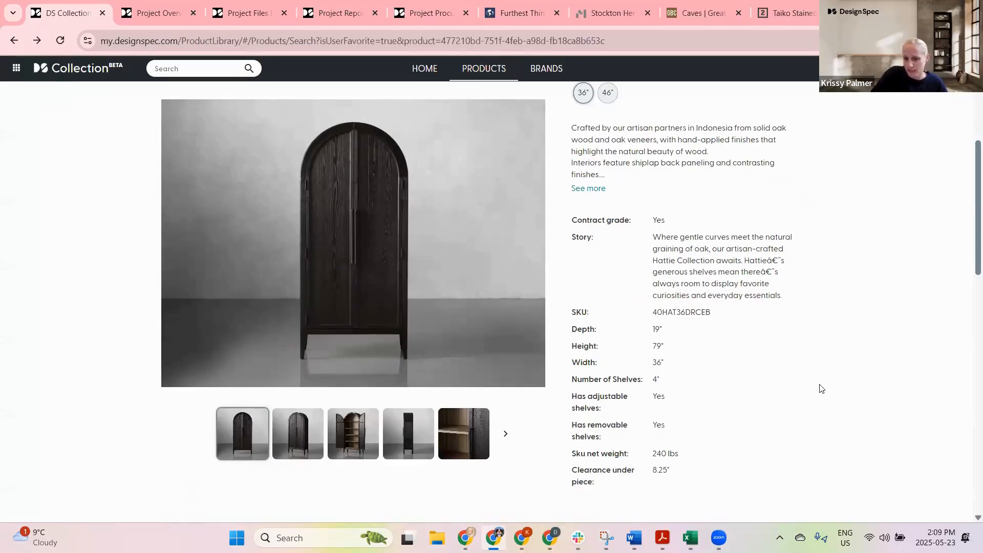
{"action": "scroll", "coordinate": [788, 342], "scroll_direction": "down", "scroll_amount": 6}
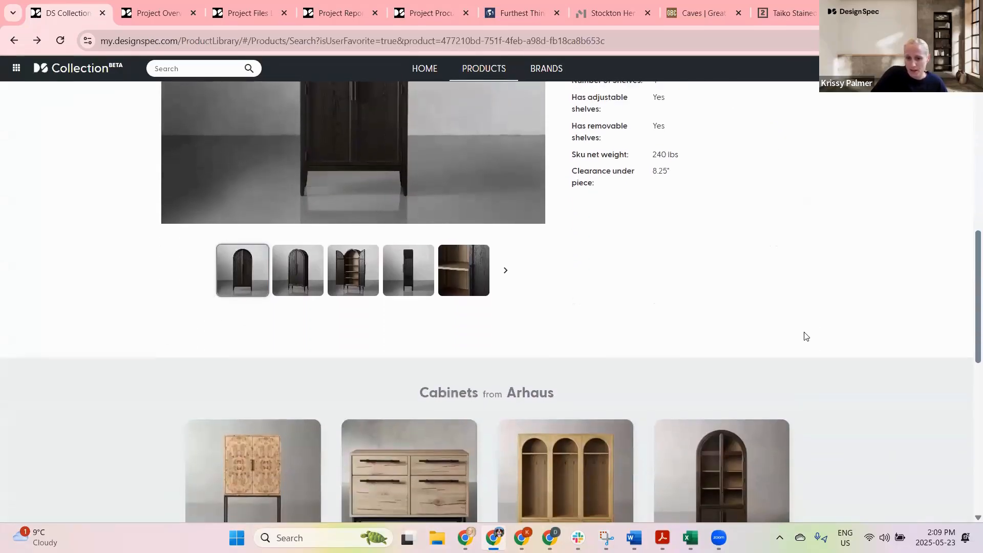
{"action": "scroll", "coordinate": [803, 336], "scroll_direction": "down", "scroll_amount": 4}
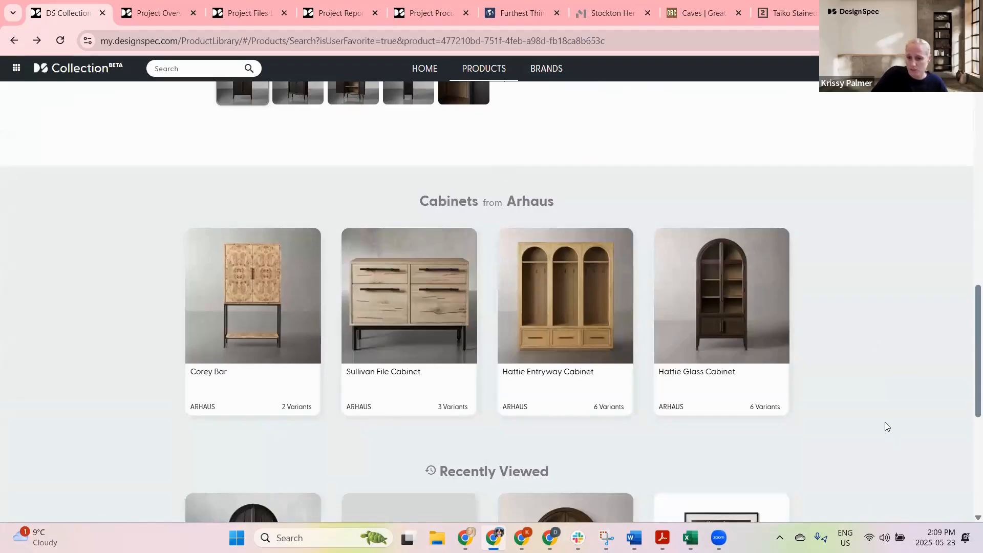
{"action": "scroll", "coordinate": [883, 415], "scroll_direction": "down", "scroll_amount": 3}
{"action": "scroll", "coordinate": [886, 408], "scroll_direction": "down", "scroll_amount": 3}
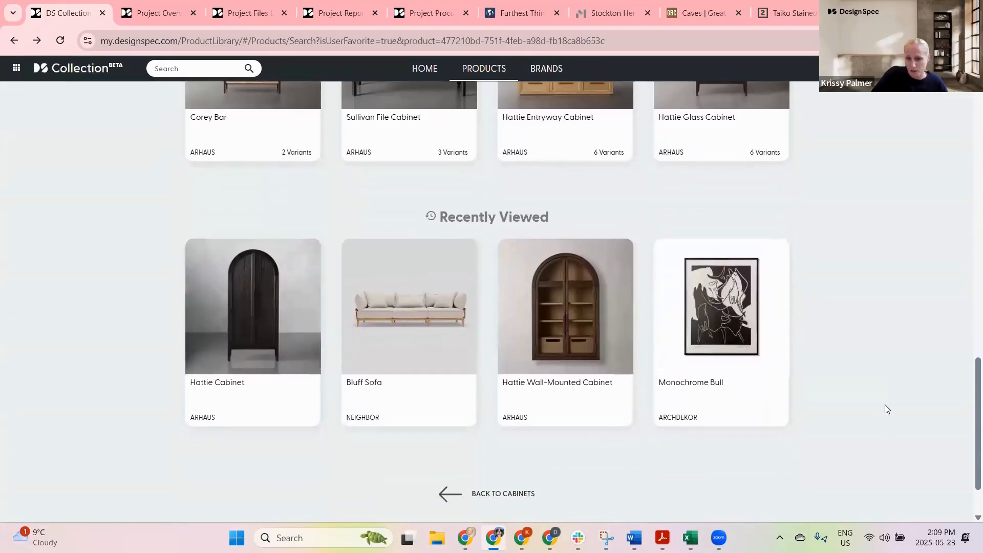
{"action": "left_click", "coordinate": [451, 492]}
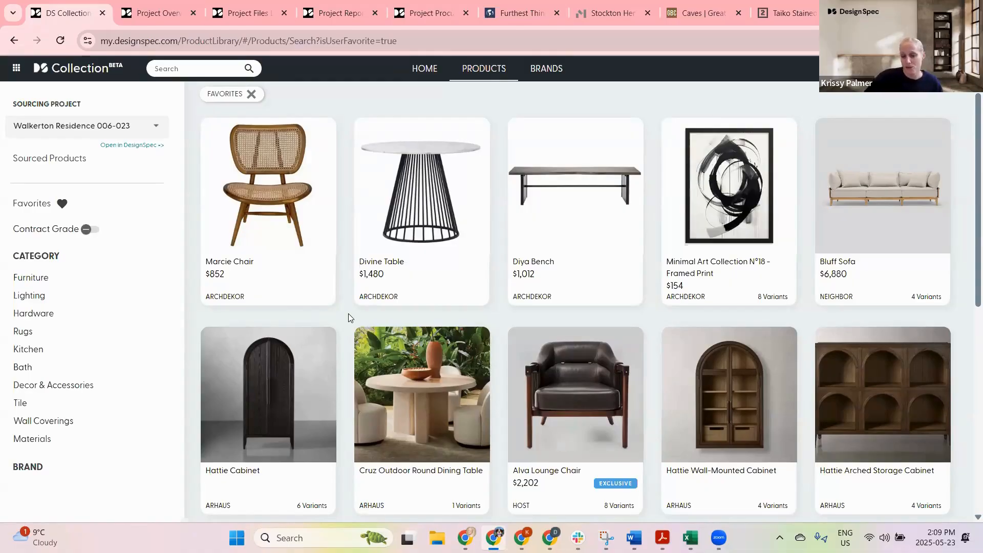
Step: Show only contract-grade products without the Favorites filter and expand the Furniture category
{"action": "left_click", "coordinate": [88, 230]}
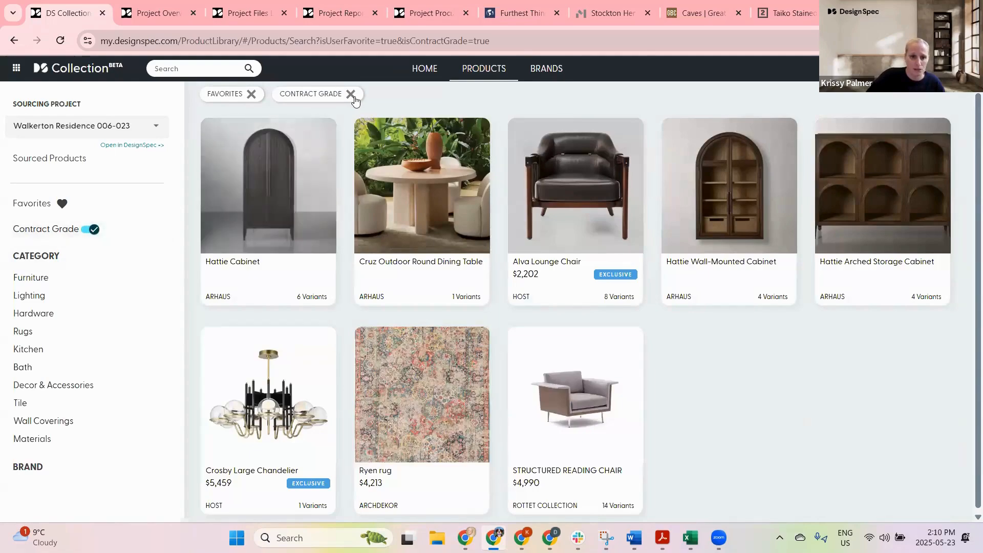
{"action": "left_click", "coordinate": [251, 94]}
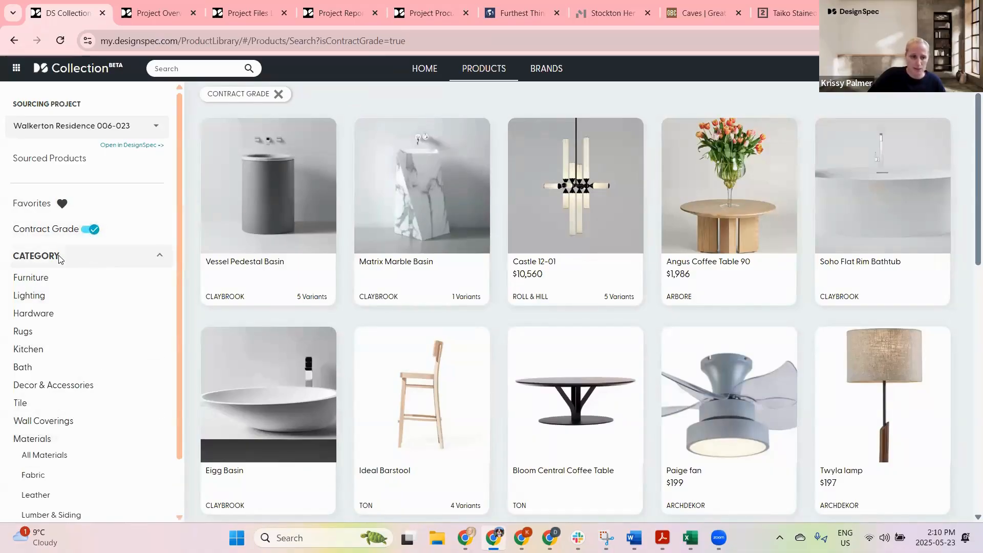
{"action": "left_click", "coordinate": [41, 277]}
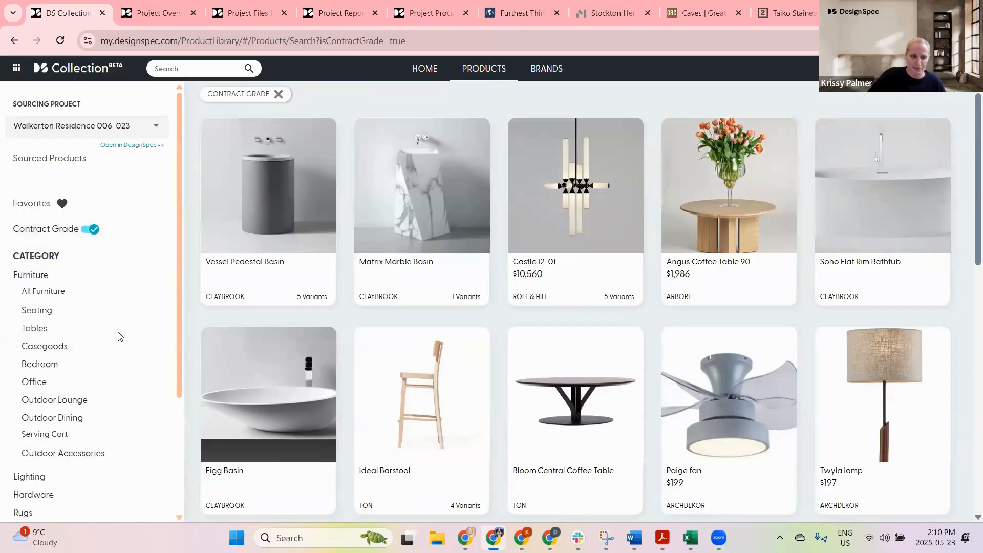
{"action": "scroll", "coordinate": [118, 324], "scroll_direction": "down", "scroll_amount": 3}
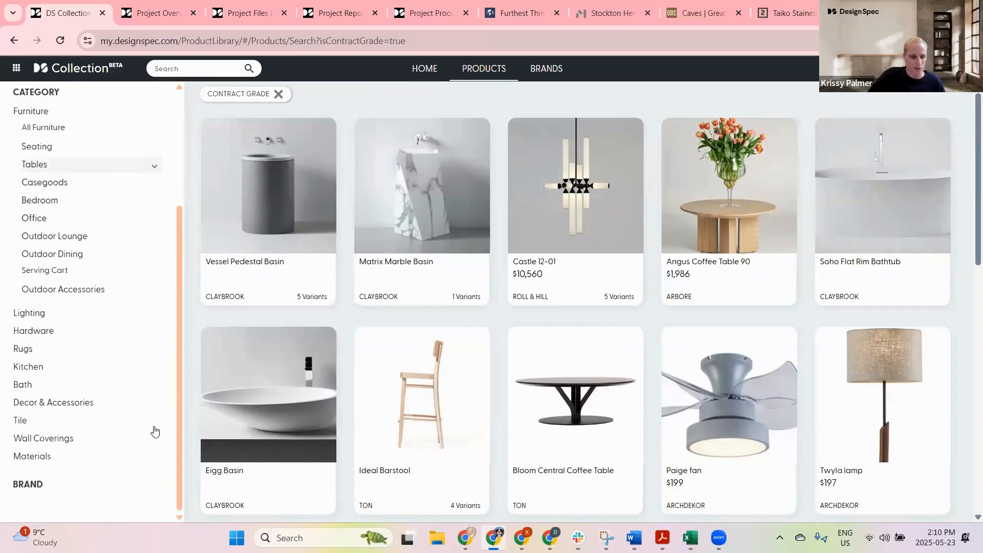
{"action": "scroll", "coordinate": [167, 313], "scroll_direction": "up", "scroll_amount": 3}
{"action": "scroll", "coordinate": [126, 296], "scroll_direction": "up", "scroll_amount": 1}
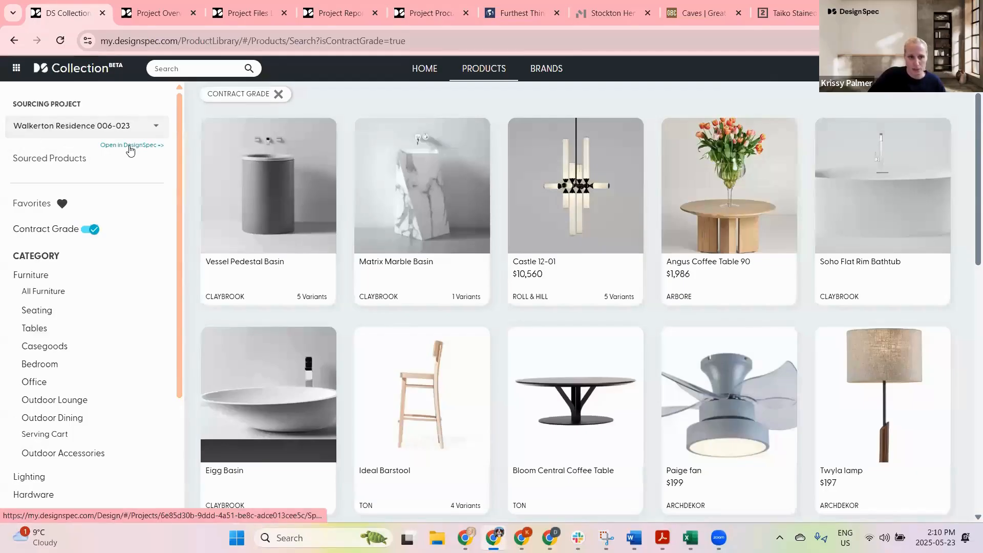
Step: Open the sourcing project in DesignSpec and filter its specs to the Casegood specification type
{"action": "left_click", "coordinate": [128, 148]}
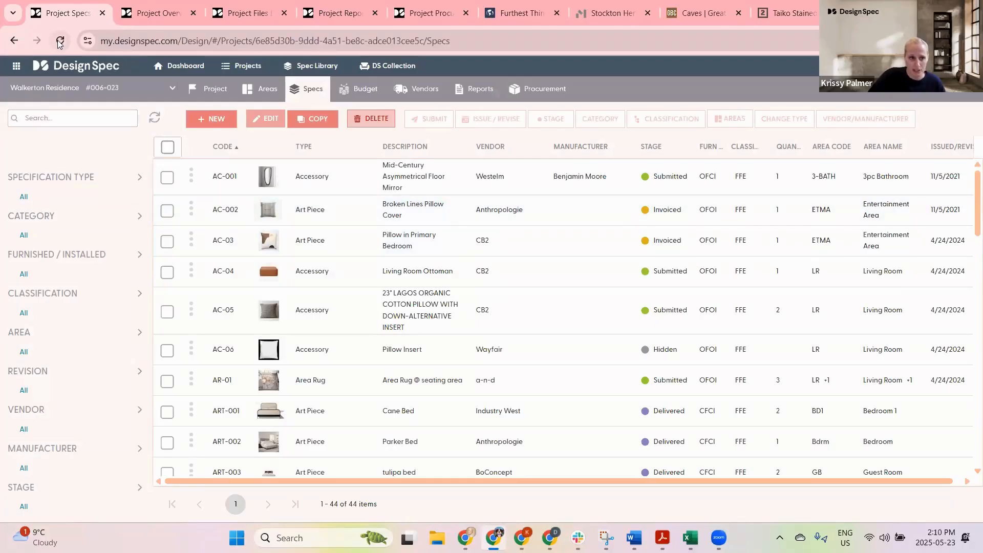
{"action": "left_click", "coordinate": [60, 41]}
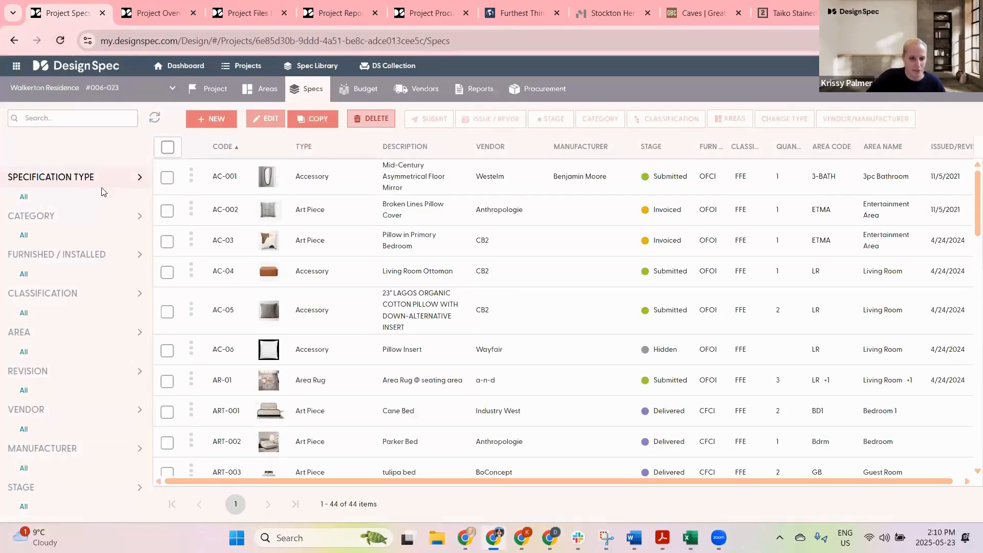
{"action": "left_click", "coordinate": [46, 179]}
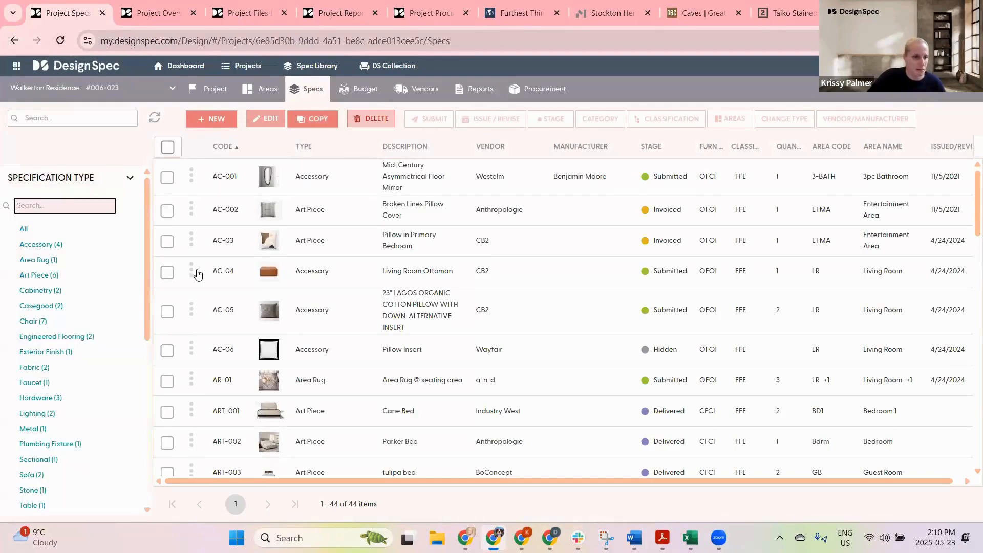
{"action": "left_click", "coordinate": [49, 305]}
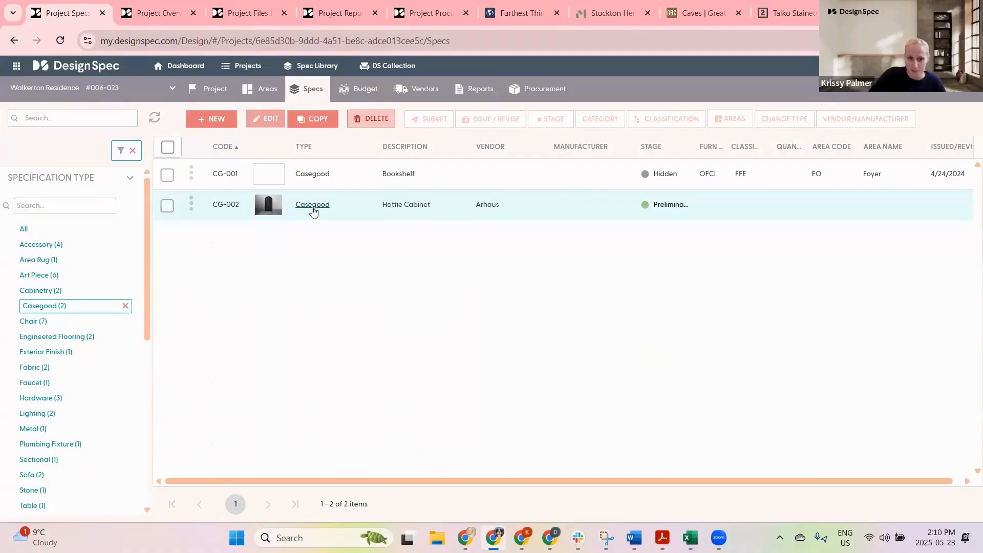
Step: Open the CG-002 Hattie Cabinet spec and review its description, attributes, vendor and quantity sections
{"action": "left_click", "coordinate": [312, 206]}
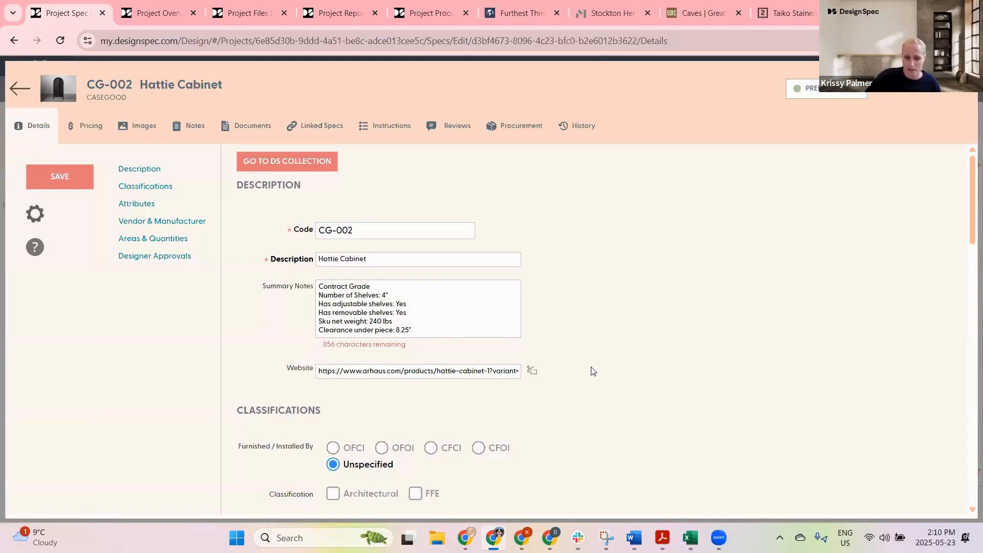
{"action": "scroll", "coordinate": [589, 367], "scroll_direction": "down", "scroll_amount": 6}
{"action": "scroll", "coordinate": [594, 361], "scroll_direction": "down", "scroll_amount": 4}
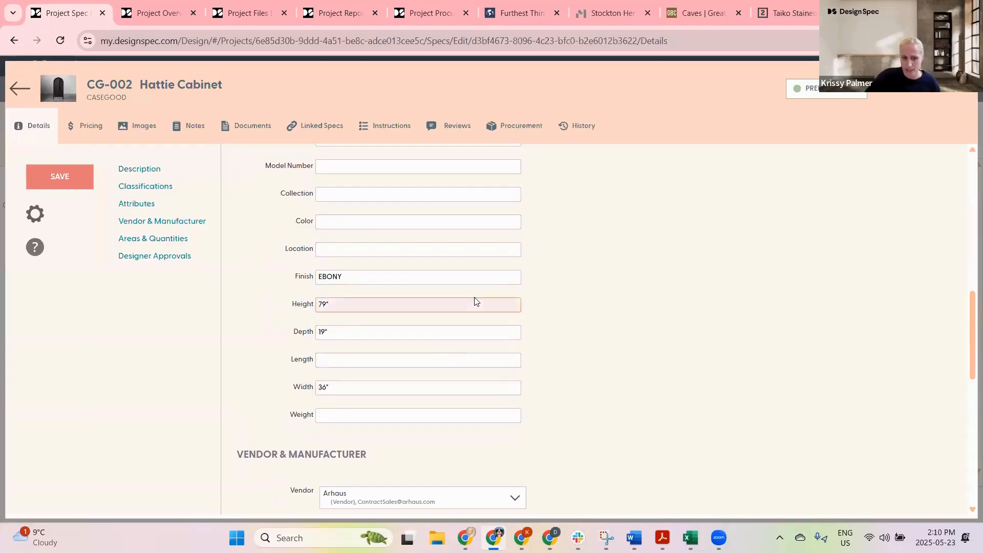
{"action": "scroll", "coordinate": [469, 292], "scroll_direction": "up", "scroll_amount": 7}
{"action": "scroll", "coordinate": [435, 245], "scroll_direction": "up", "scroll_amount": 2}
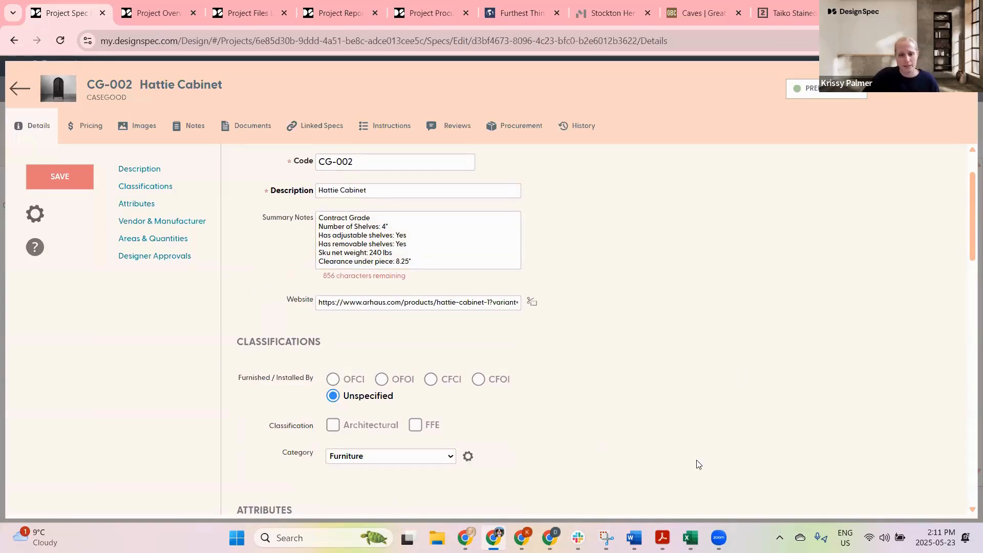
{"action": "scroll", "coordinate": [735, 365], "scroll_direction": "down", "scroll_amount": 3}
{"action": "scroll", "coordinate": [736, 365], "scroll_direction": "down", "scroll_amount": 15}
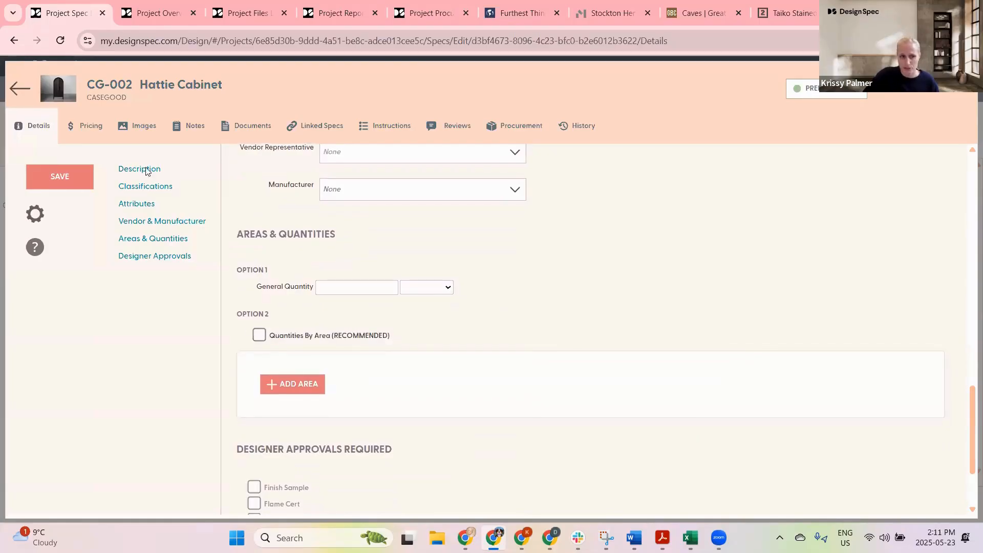
Step: Return to the project specs list and clear the Casegood specification type filter to show all specs
{"action": "left_click", "coordinate": [27, 88]}
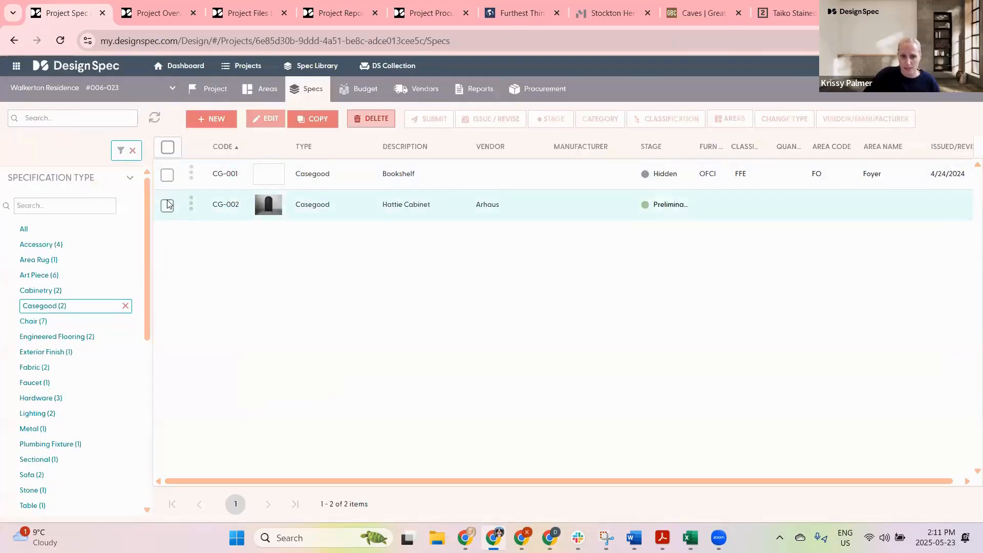
{"action": "left_click", "coordinate": [167, 206]}
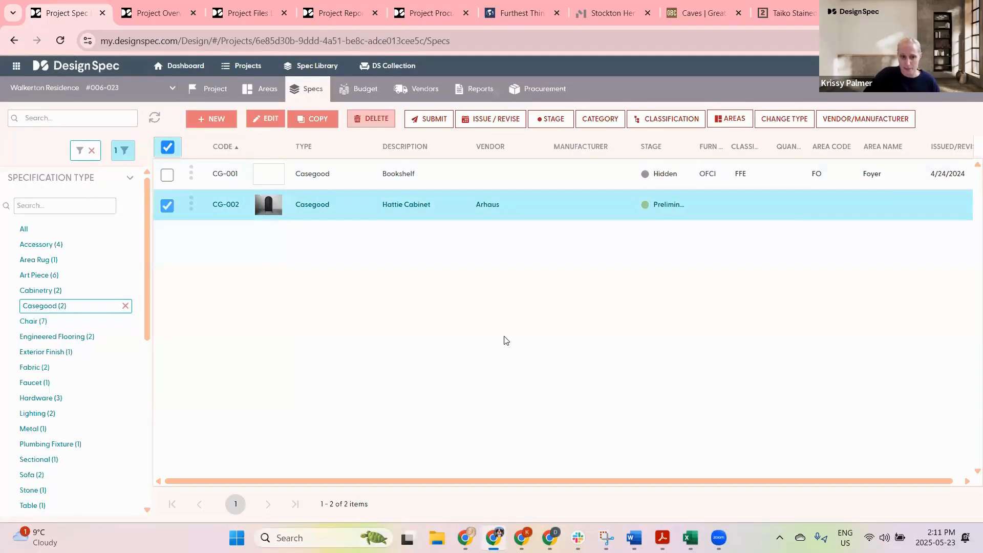
{"action": "left_click", "coordinate": [125, 306]}
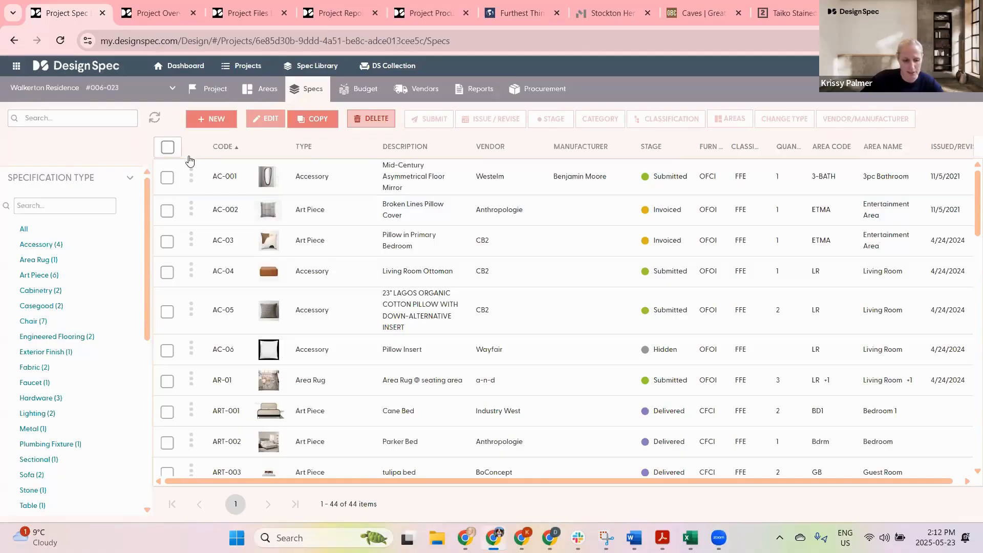
Step: Rearrange the specs table columns, moving Vendor and Manufacturer ahead of Description
{"action": "key", "text": "ctrl+plus"}
{"action": "key", "text": "ctrl+plus"}
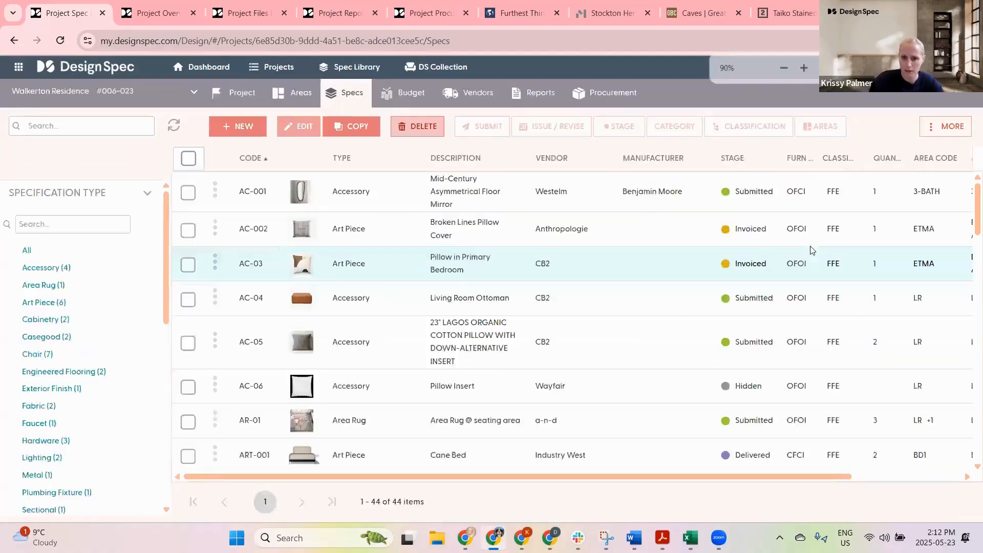
{"action": "key", "text": "ctrl+plus"}
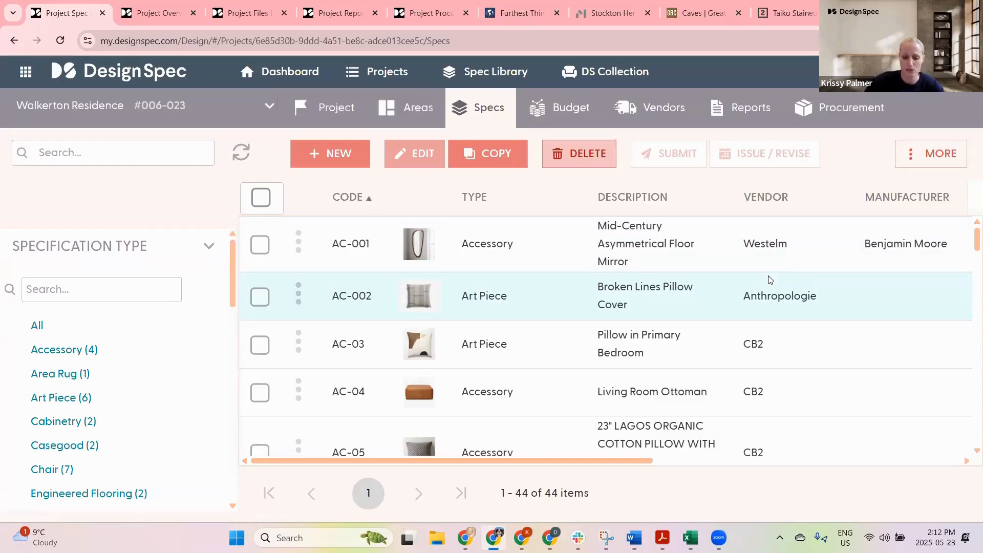
{"action": "key", "text": "ctrl+equal"}
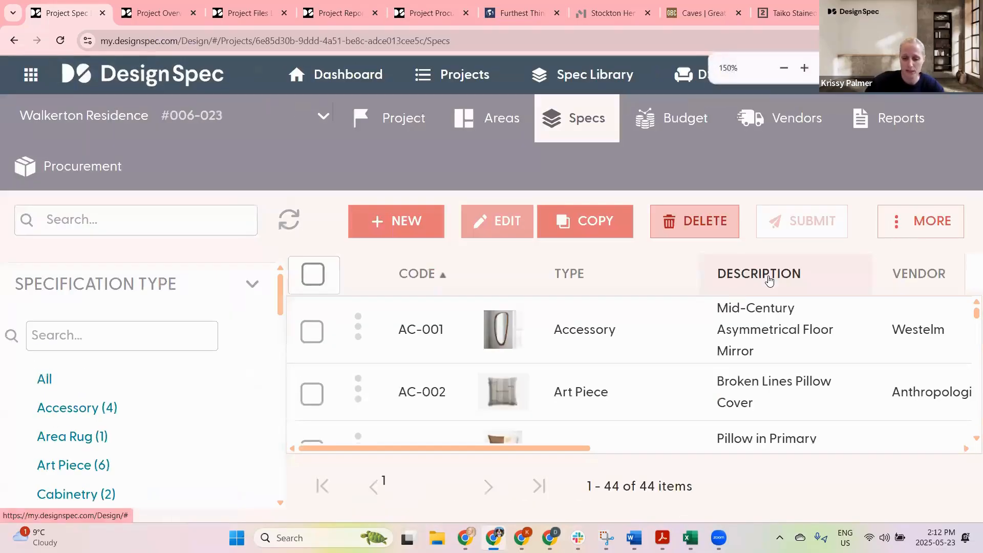
{"action": "key", "text": "ctrl+minus"}
{"action": "key", "text": "ctrl+minus"}
{"action": "key", "text": "ctrl+minus"}
{"action": "key", "text": "ctrl+minus"}
{"action": "key", "text": "ctrl+minus"}
{"action": "key", "text": "ctrl+minus"}
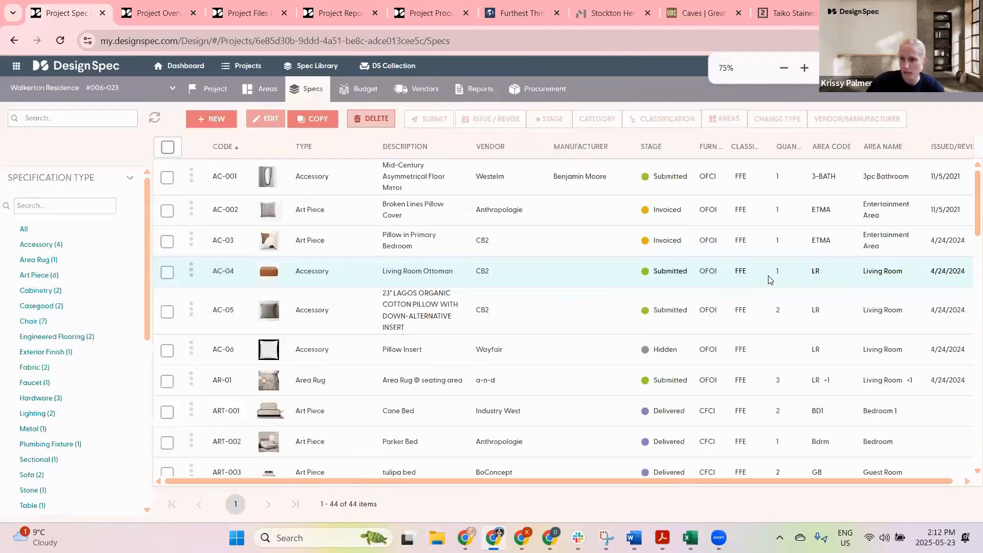
{"action": "key", "text": "ctrl+minus"}
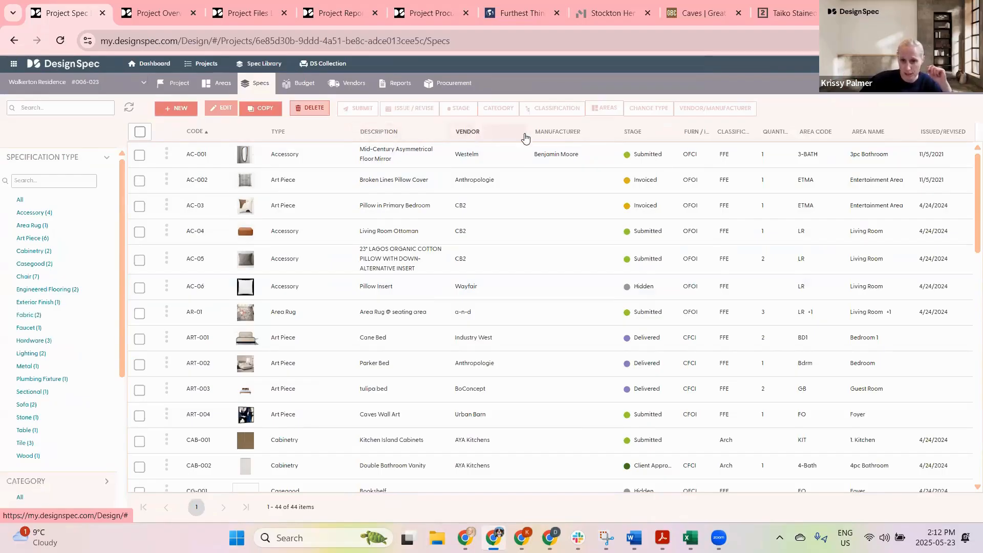
{"action": "left_click_drag", "start_coordinate": [566, 136], "coordinate": [348, 134]}
{"action": "left_click_drag", "start_coordinate": [567, 143], "coordinate": [349, 135]}
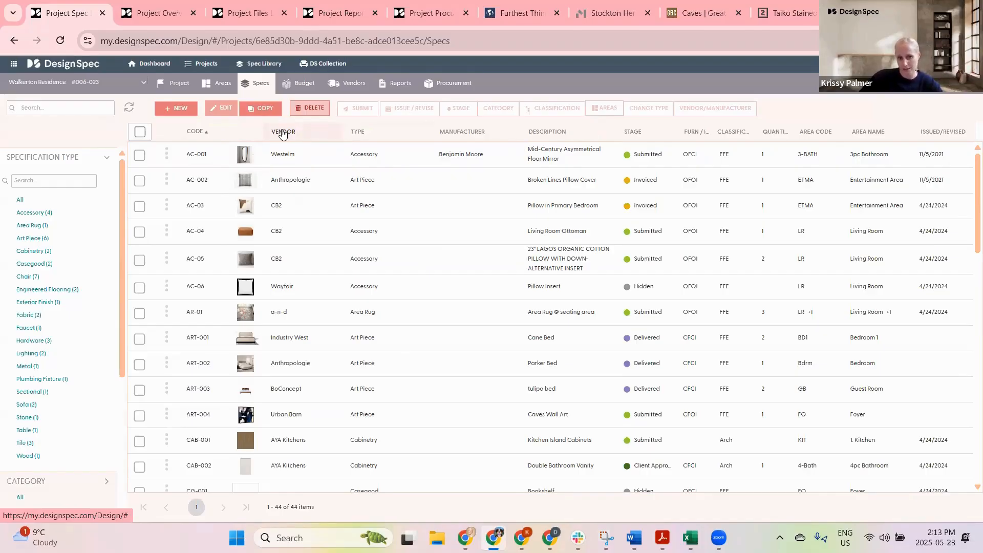
Step: Swap the Vendor and Type columns and sort the specs by Manufacturer
{"action": "left_click_drag", "start_coordinate": [282, 134], "coordinate": [483, 136]}
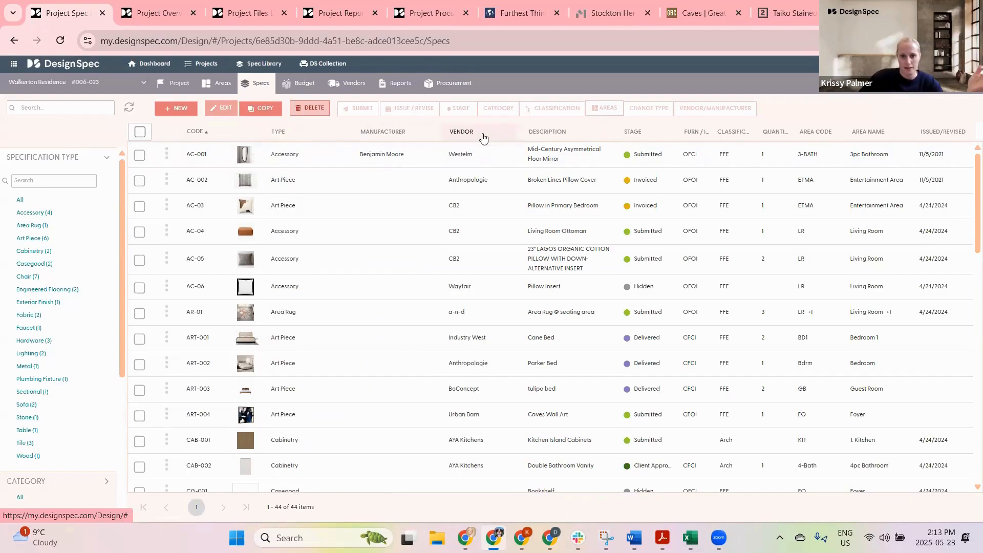
{"action": "left_click", "coordinate": [406, 137]}
{"action": "left_click_drag", "start_coordinate": [377, 134], "coordinate": [489, 136]}
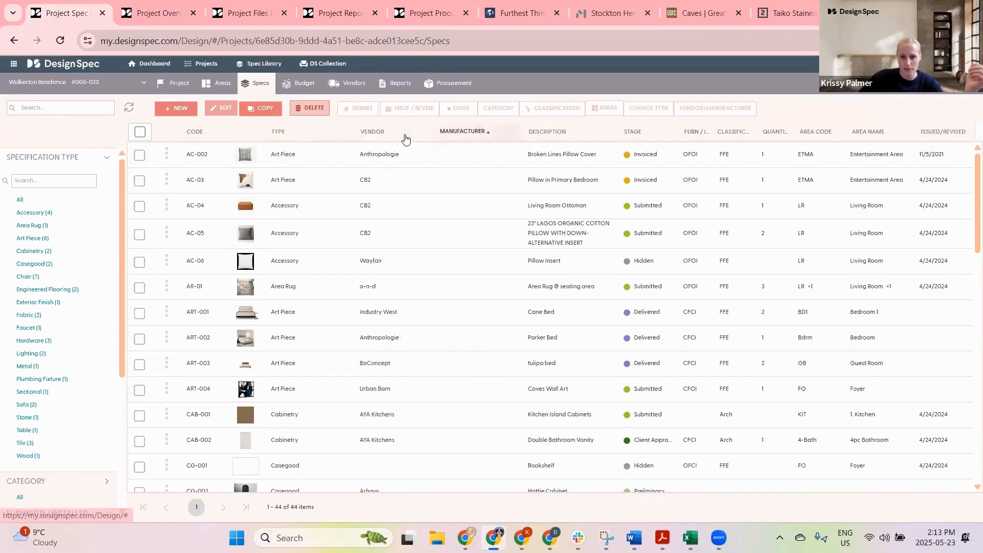
Step: Sort the specs by Vendor and then by Type descending, and move the Description column next to Code
{"action": "left_click", "coordinate": [376, 133]}
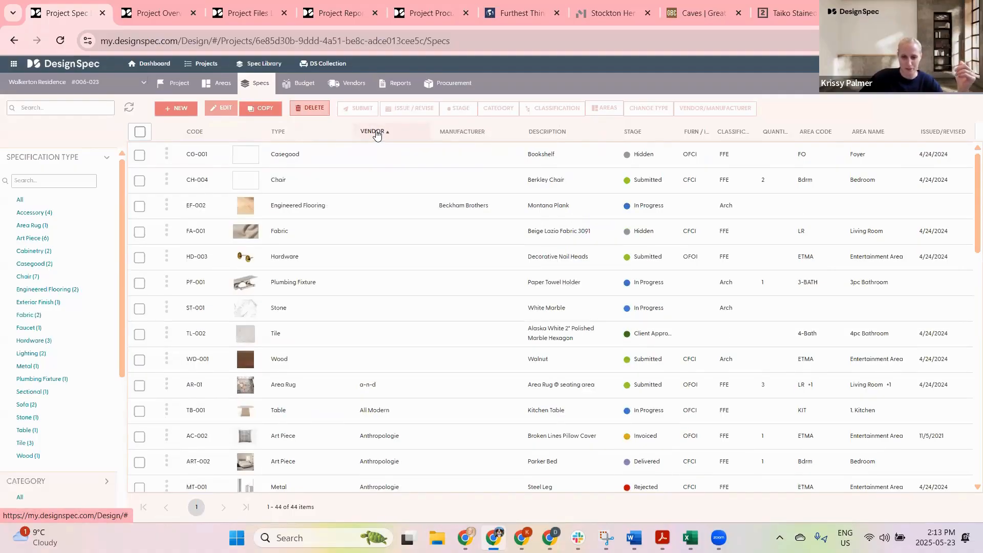
{"action": "left_click", "coordinate": [376, 132]}
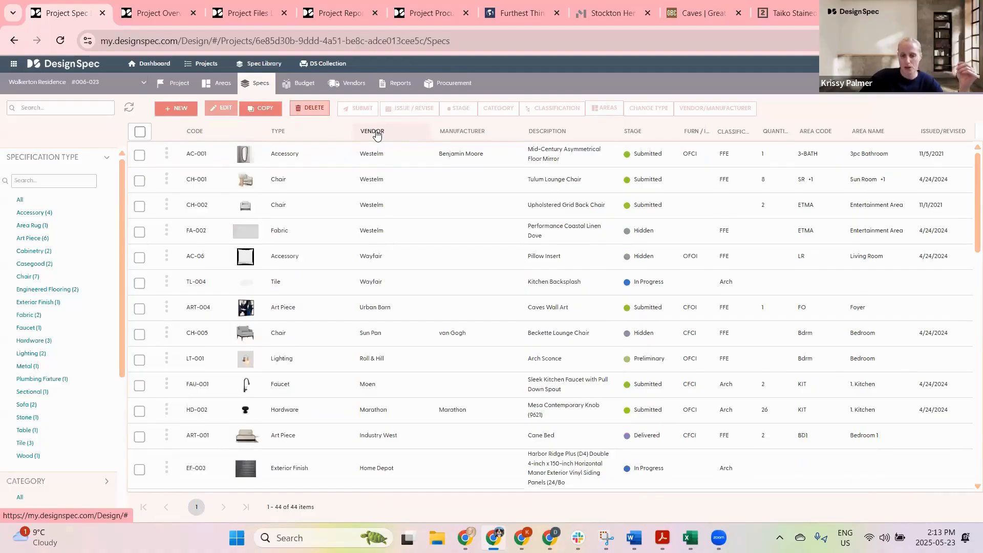
{"action": "left_click", "coordinate": [377, 133]}
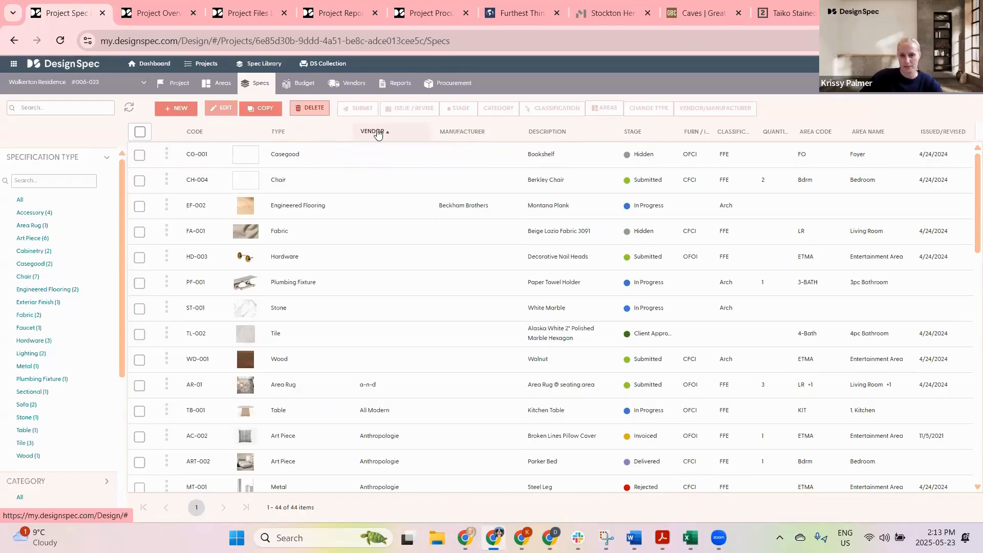
{"action": "left_click", "coordinate": [378, 132]}
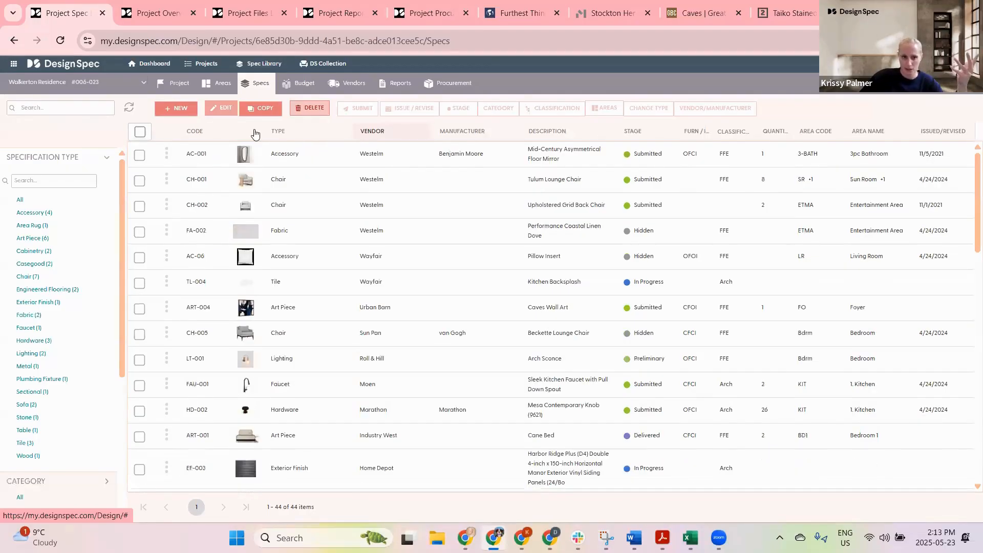
{"action": "left_click", "coordinate": [280, 132]}
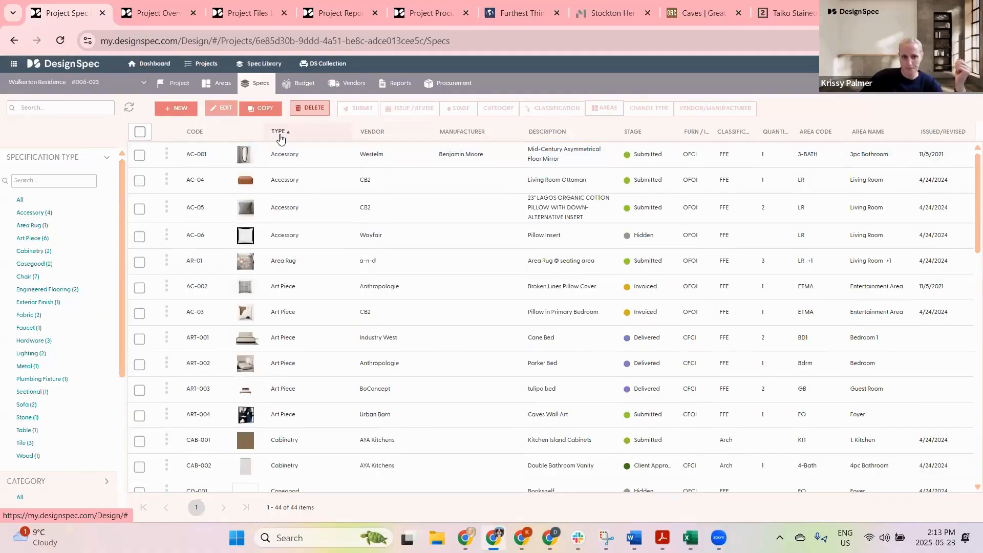
{"action": "left_click", "coordinate": [280, 134]}
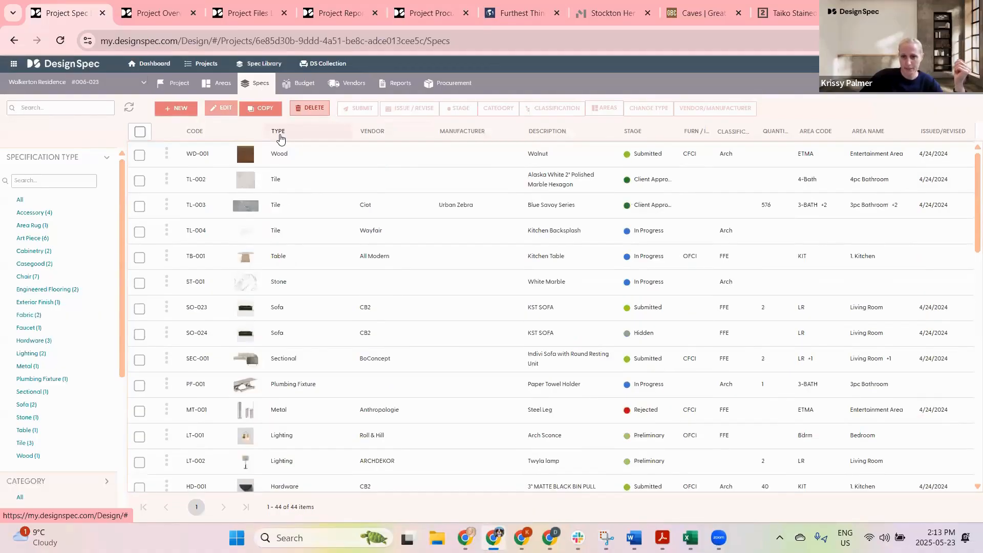
{"action": "left_click_drag", "start_coordinate": [544, 131], "coordinate": [292, 134]}
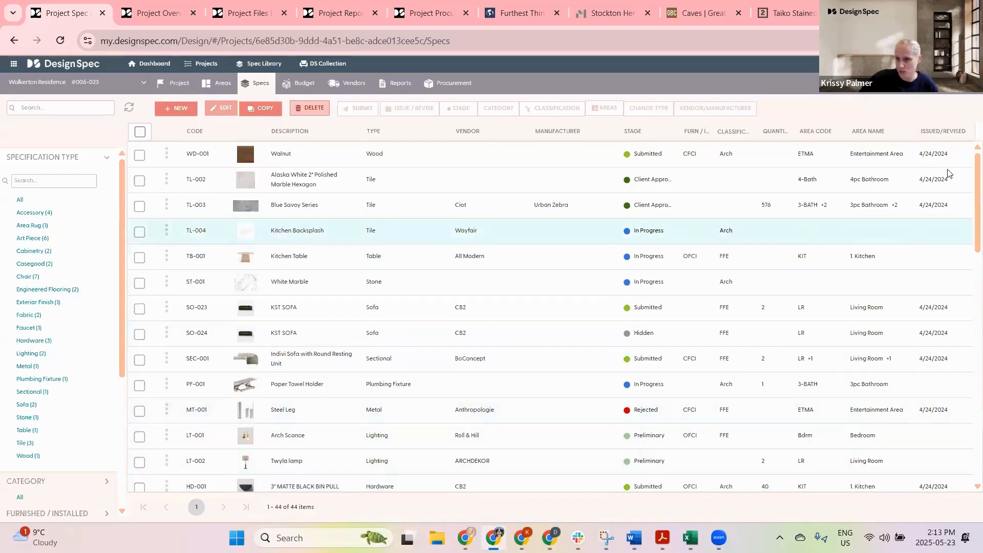
Step: Select the TL-003, TL-004, TB-001 and ST-001 specs in the list
{"action": "left_click", "coordinate": [139, 283]}
{"action": "left_click", "coordinate": [139, 256]}
{"action": "left_click", "coordinate": [139, 231]}
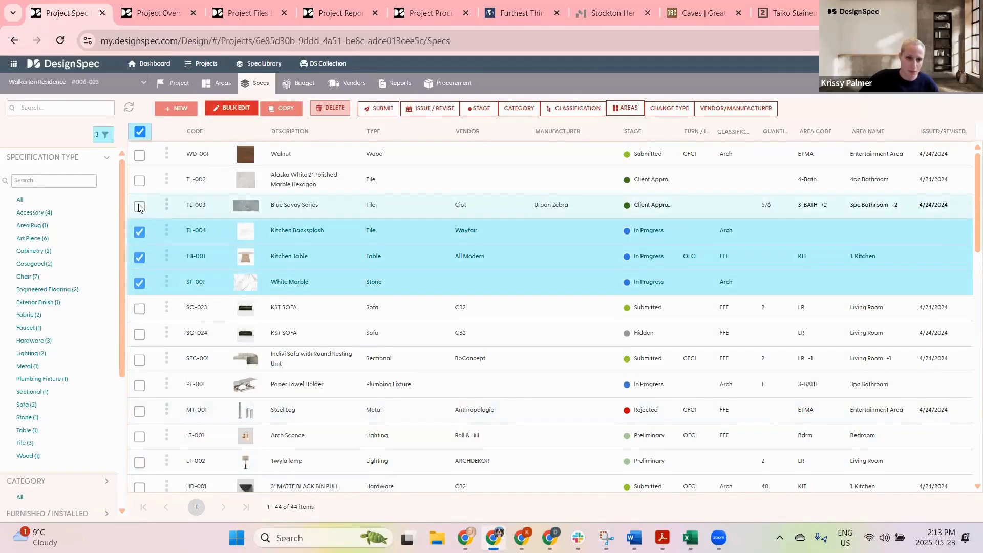
{"action": "left_click", "coordinate": [139, 206]}
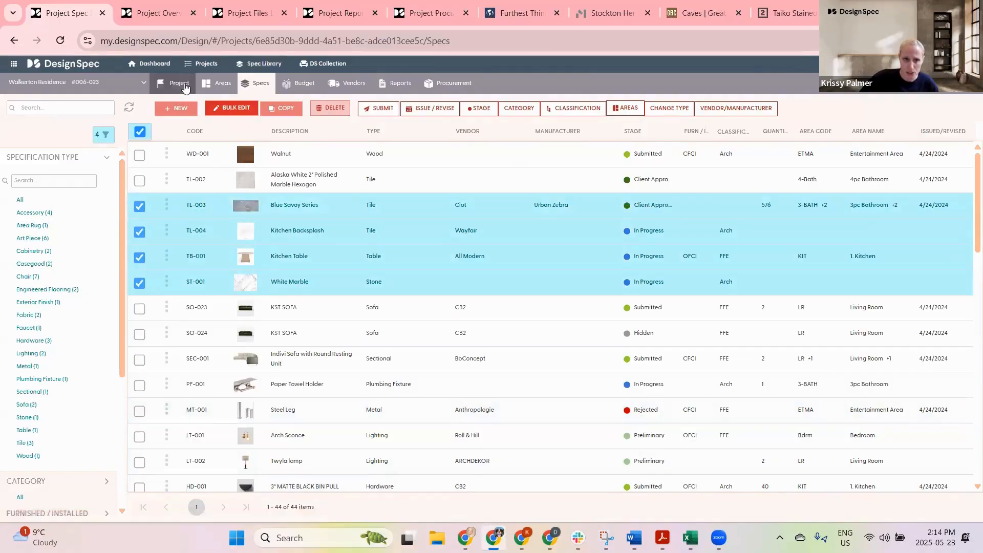
Step: Open the project's Issue & Revision Dates page and inspect the 4/24/2024 and 11/5/2021 revision entries
{"action": "left_click", "coordinate": [179, 84], "text": "ctrl"}
{"action": "left_click", "coordinate": [146, 13]}
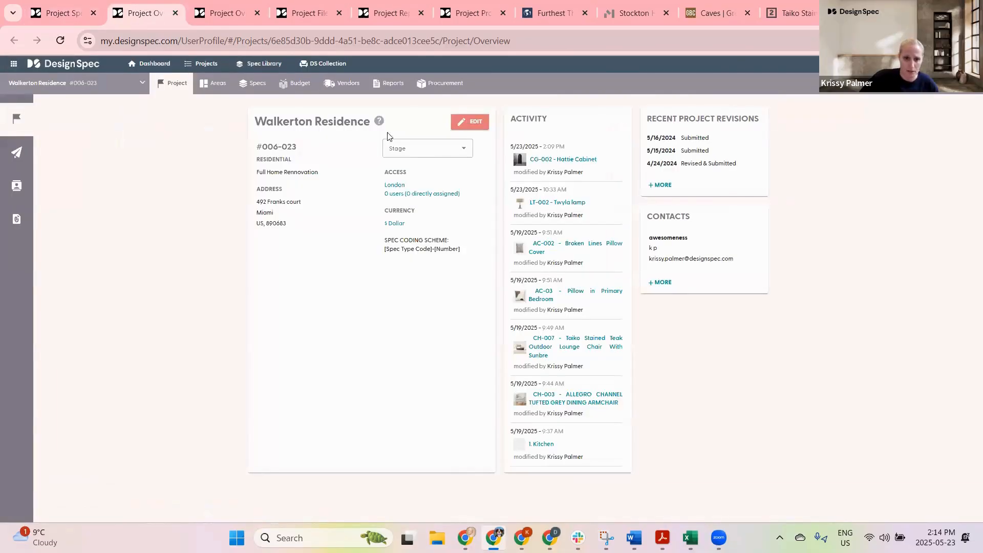
{"action": "left_click", "coordinate": [23, 163]}
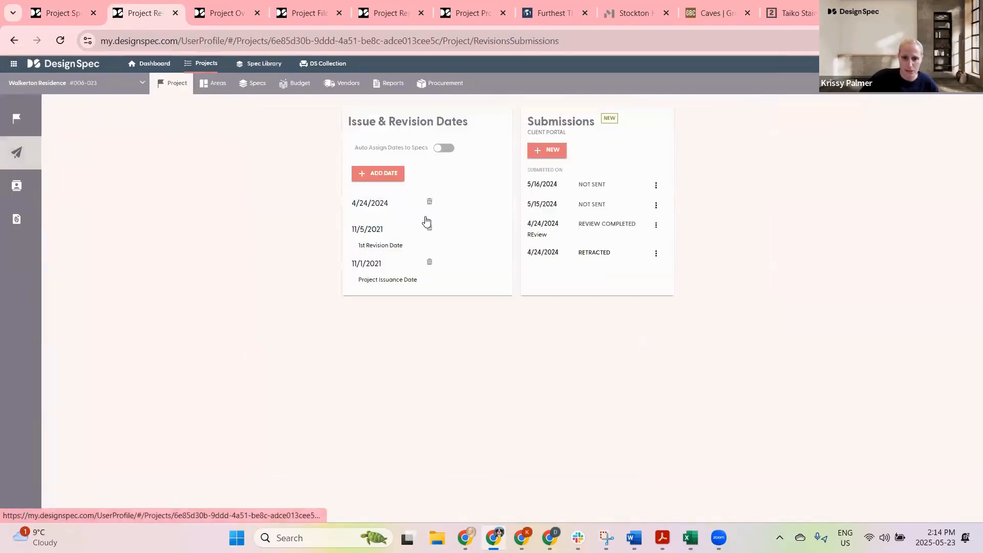
{"action": "left_click", "coordinate": [366, 208]}
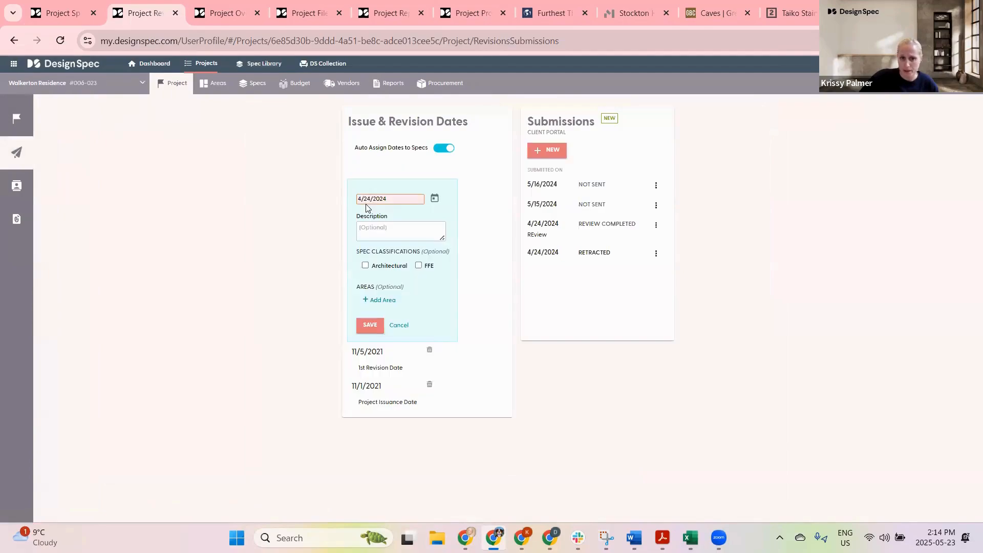
{"action": "left_click", "coordinate": [370, 353]}
{"action": "left_click", "coordinate": [476, 311]}
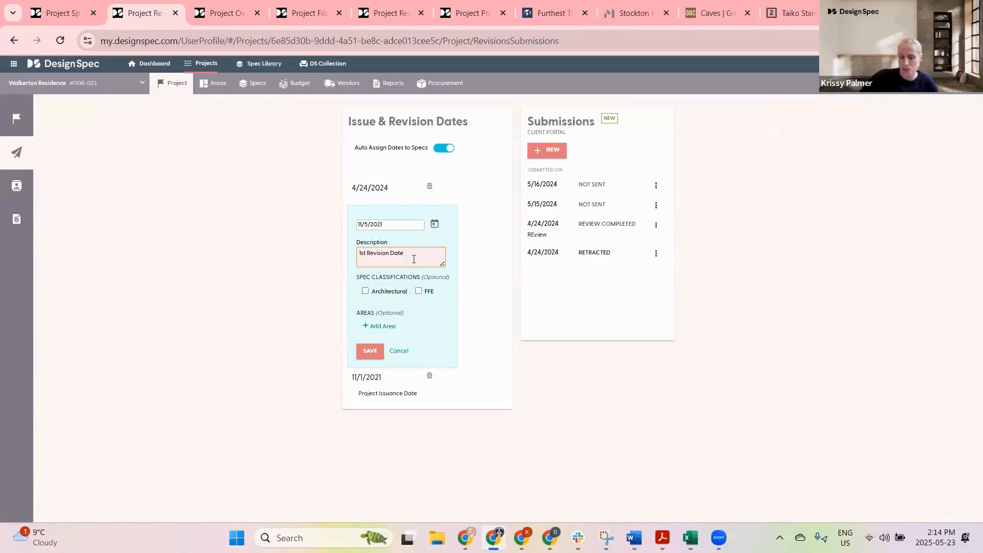
Step: Back on the specs list, review the Issue / Revise date options for the selected specs, then deselect all
{"action": "left_click", "coordinate": [60, 12]}
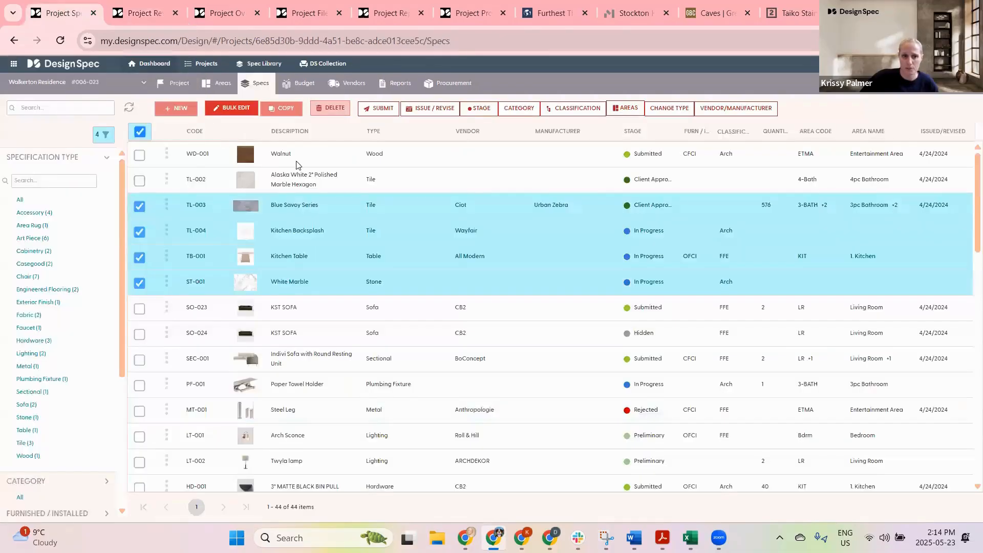
{"action": "left_click", "coordinate": [427, 107]}
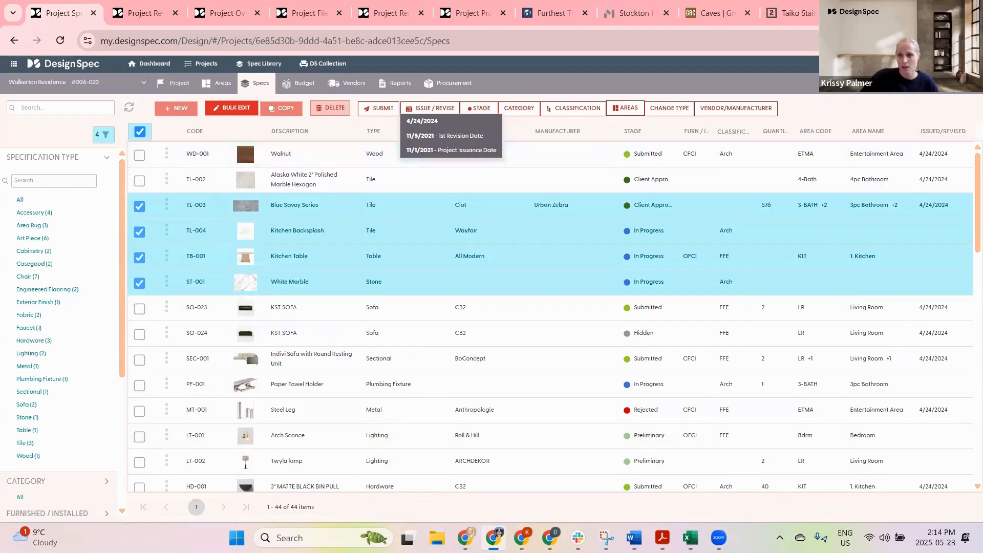
{"action": "left_click", "coordinate": [831, 112]}
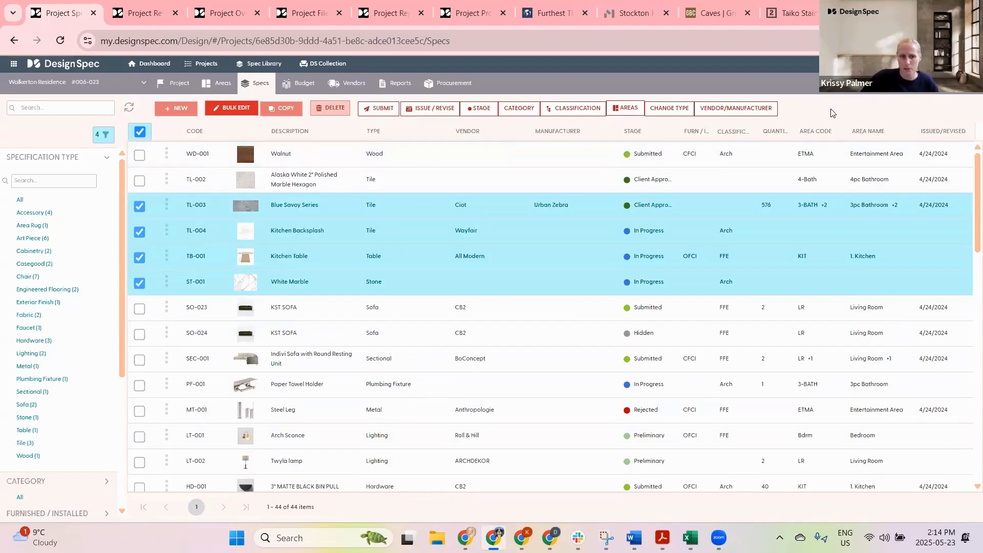
{"action": "left_click", "coordinate": [139, 132]}
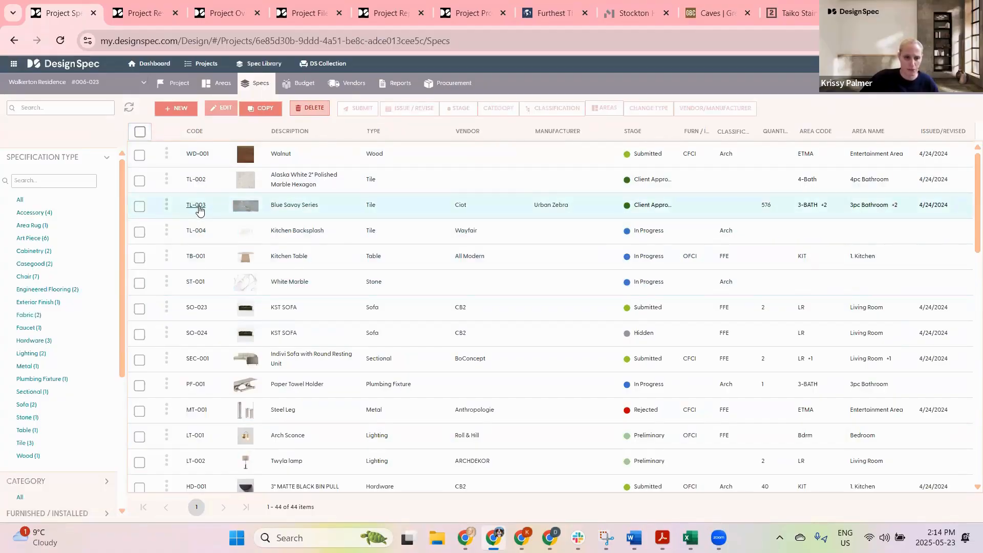
Step: Open the TL-003 Blue Savoy Series spec, browse its Pricing, Images, Notes and Details tabs, and go back
{"action": "left_click", "coordinate": [198, 205]}
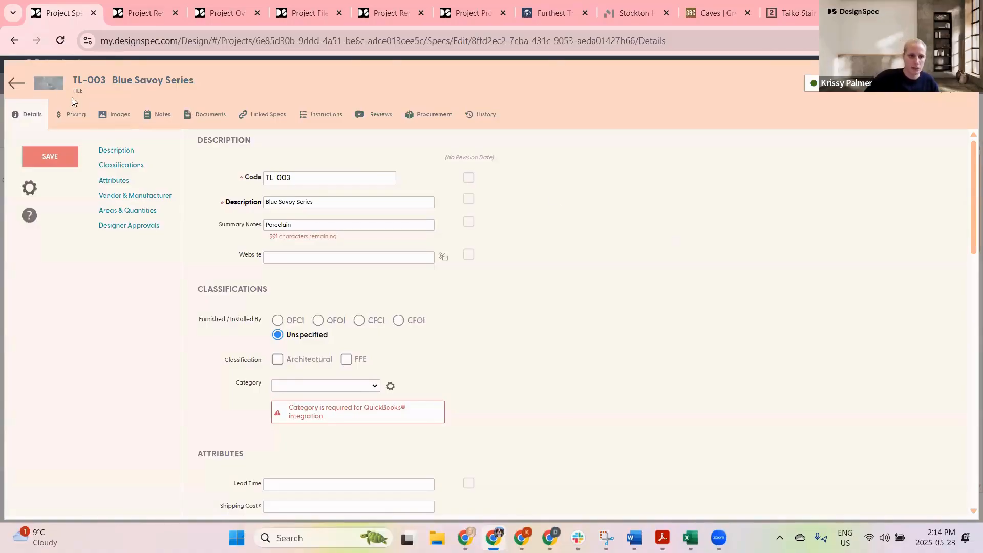
{"action": "left_click", "coordinate": [74, 114]}
{"action": "left_click", "coordinate": [117, 114]}
{"action": "left_click", "coordinate": [146, 116]}
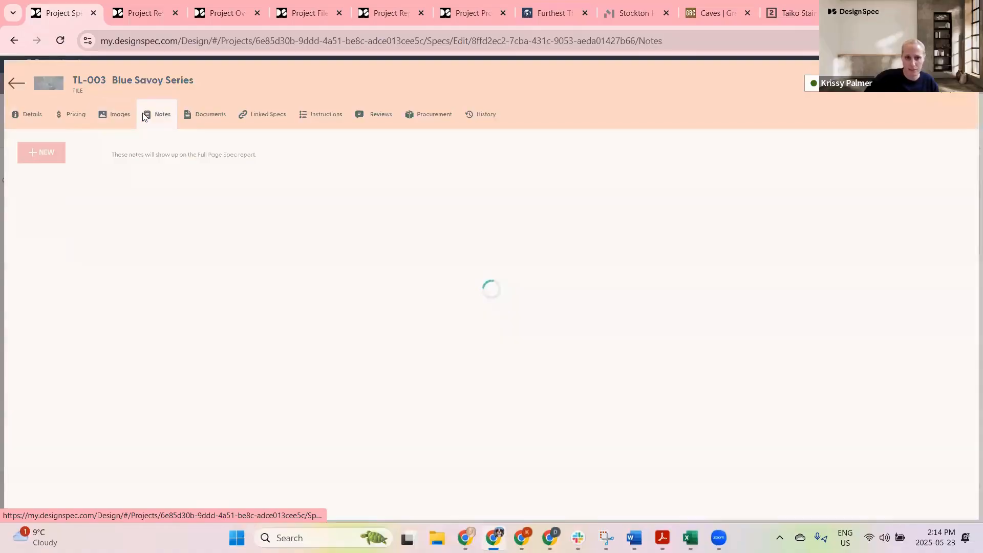
{"action": "left_click", "coordinate": [29, 113]}
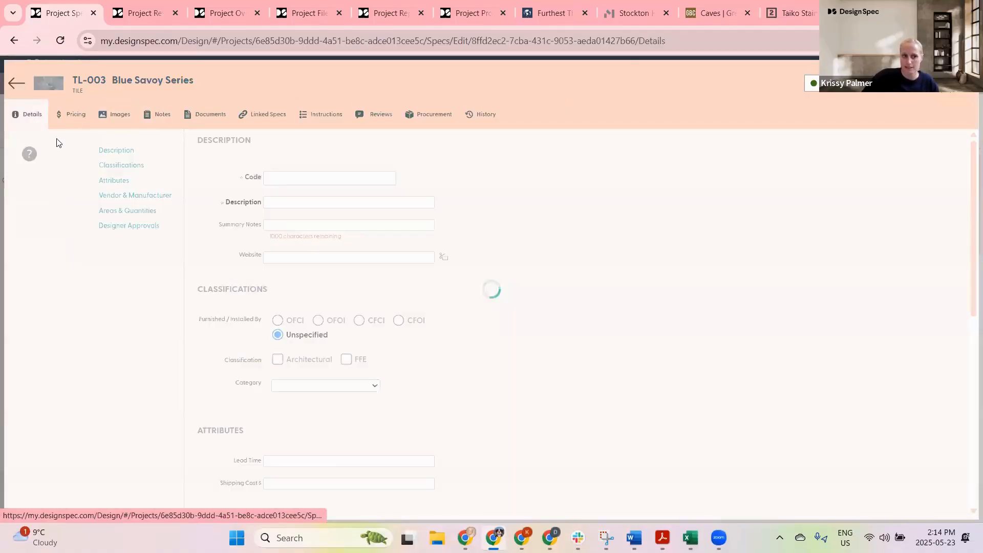
{"action": "left_click", "coordinate": [16, 85]}
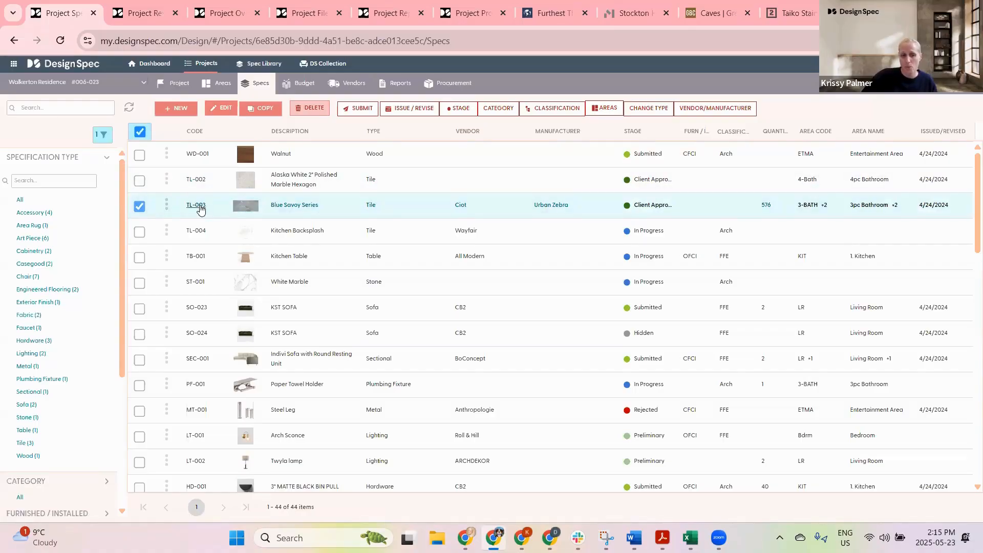
Step: Reopen the TL-003 spec, save the 11/1/2021 date prompt, then return to the list and deselect it
{"action": "left_click", "coordinate": [199, 209]}
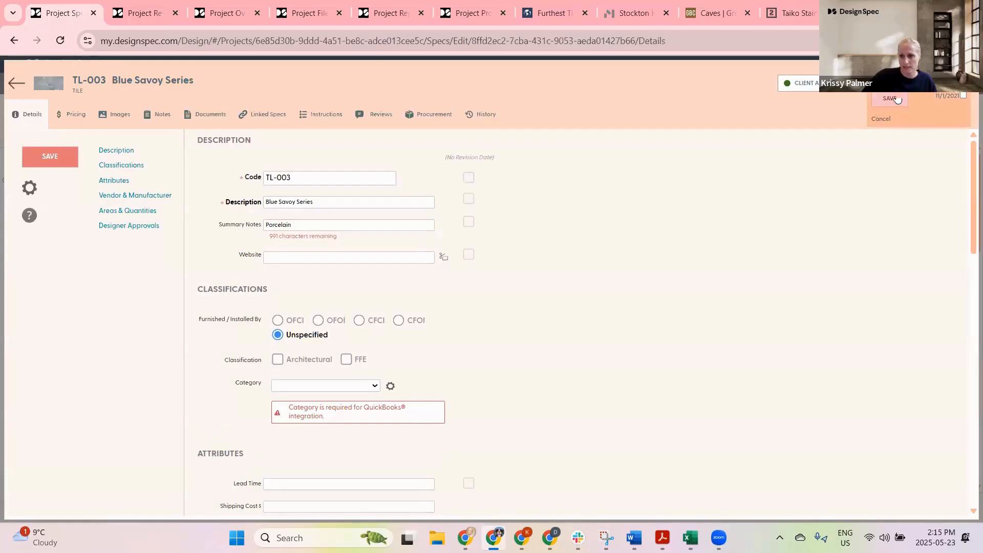
{"action": "left_click", "coordinate": [890, 99]}
{"action": "left_click", "coordinate": [17, 83]}
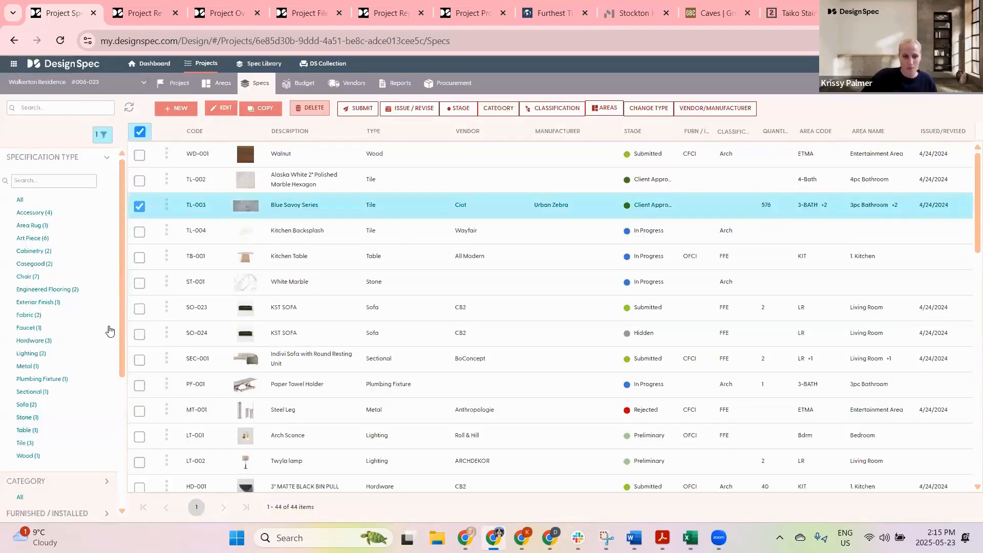
{"action": "left_click", "coordinate": [139, 204]}
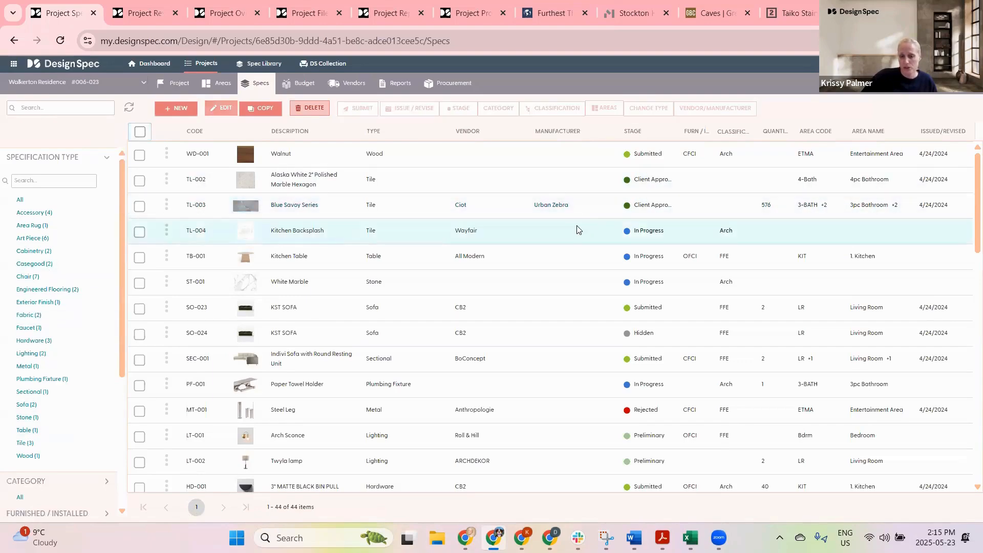
Step: Put the Furthest Thing Hand Painted Canvas tab into a new tab group named Vendors
{"action": "left_click", "coordinate": [544, 11]}
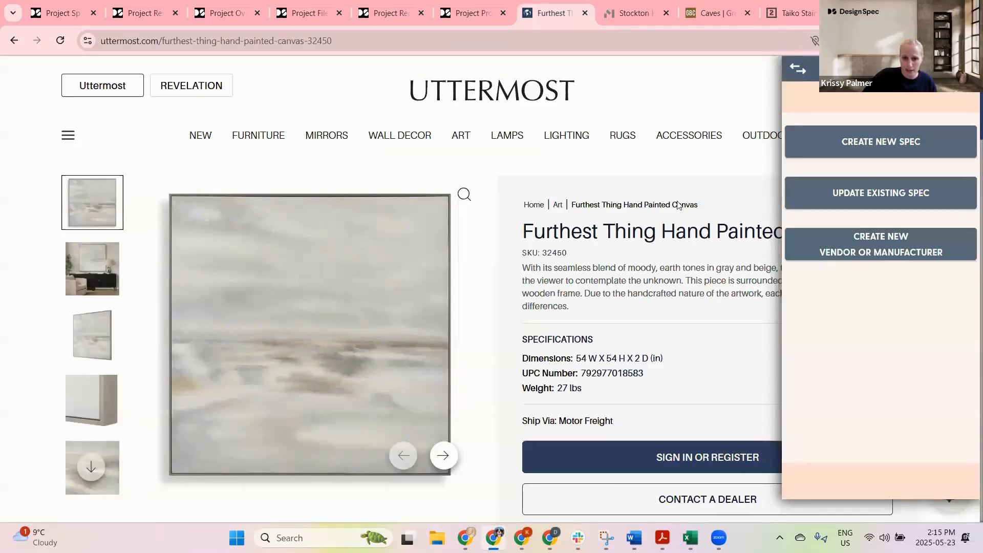
{"action": "mouse_move", "coordinate": [677, 134]}
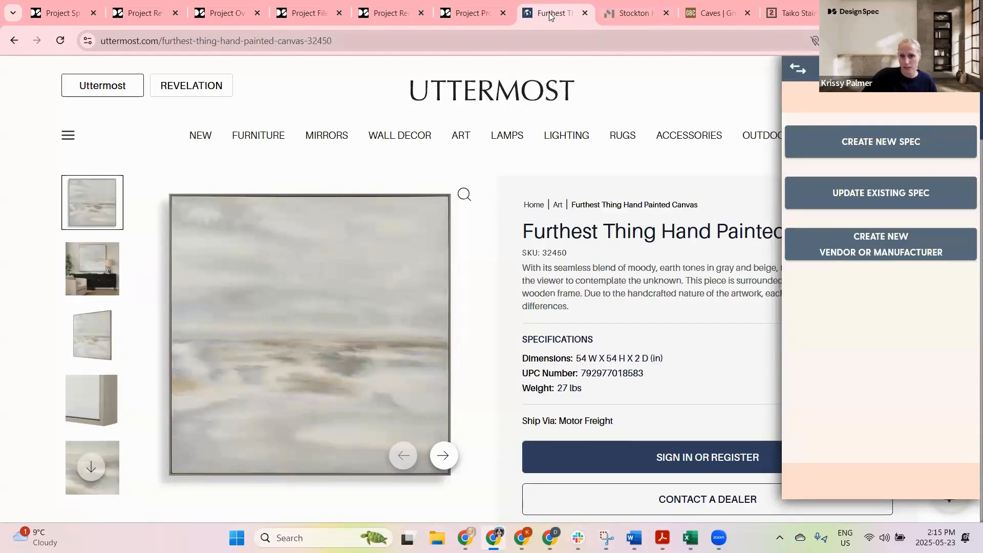
{"action": "right_click", "coordinate": [550, 17]}
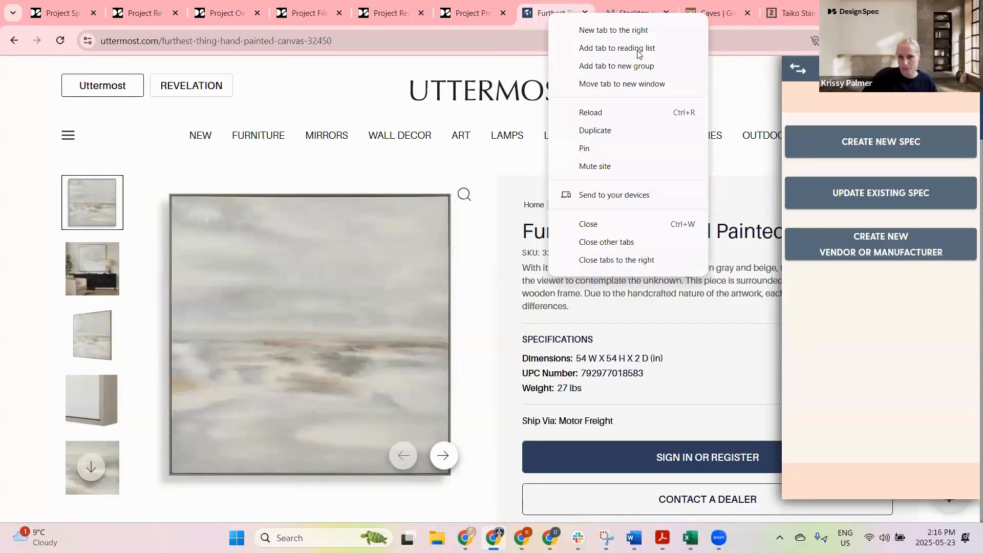
{"action": "left_click", "coordinate": [613, 66]}
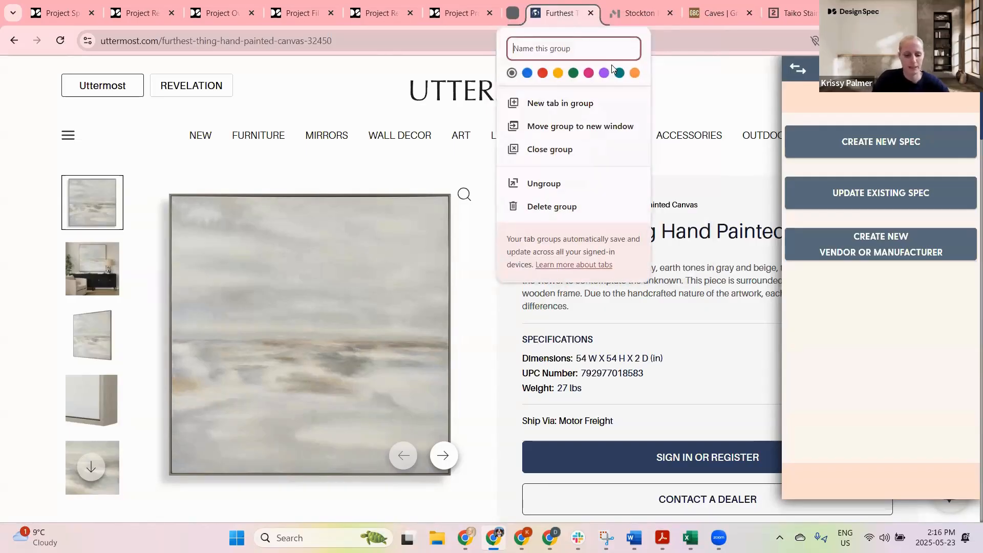
{"action": "type", "text": "Vendo"}
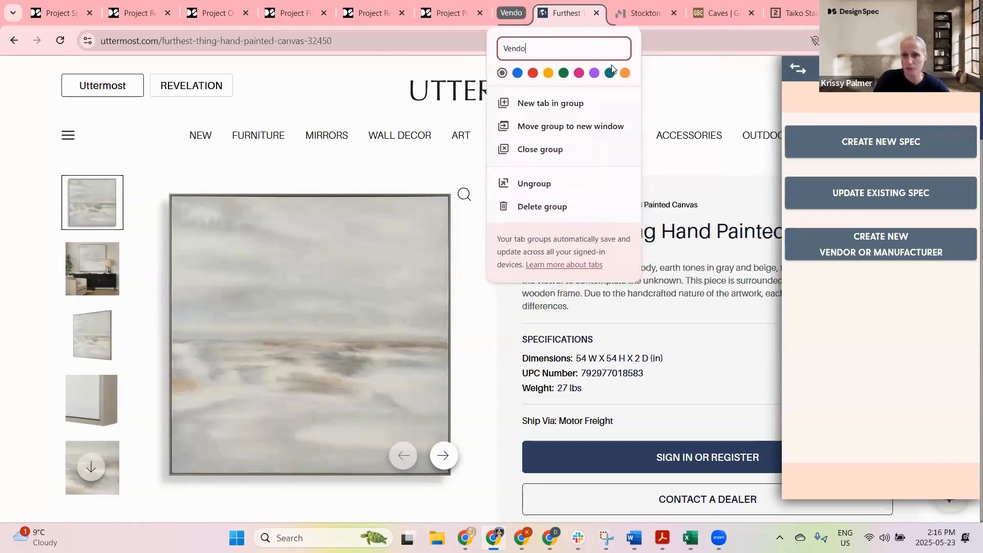
{"action": "type", "text": "rs"}
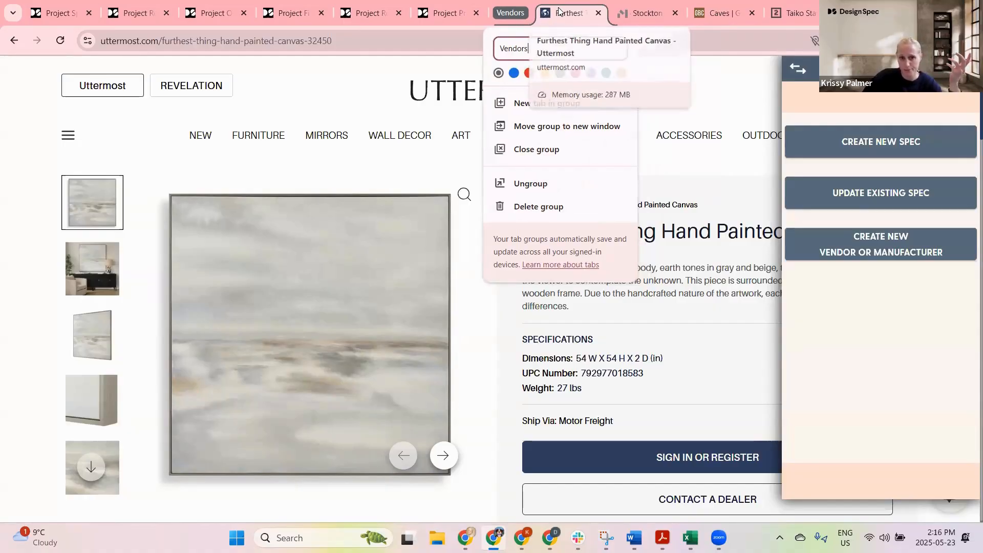
{"action": "left_click", "coordinate": [386, 141]}
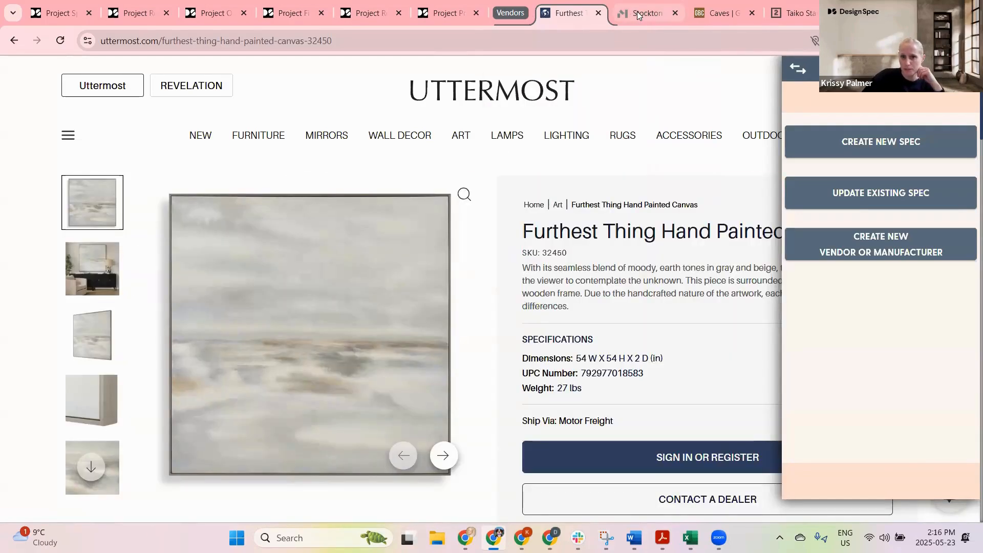
Step: Add the Stockton, Caves and Taiko Stairs vendor tabs to the Vendors group and collapse the group
{"action": "left_click_drag", "start_coordinate": [637, 15], "coordinate": [593, 19]}
{"action": "left_click_drag", "start_coordinate": [706, 19], "coordinate": [626, 17]}
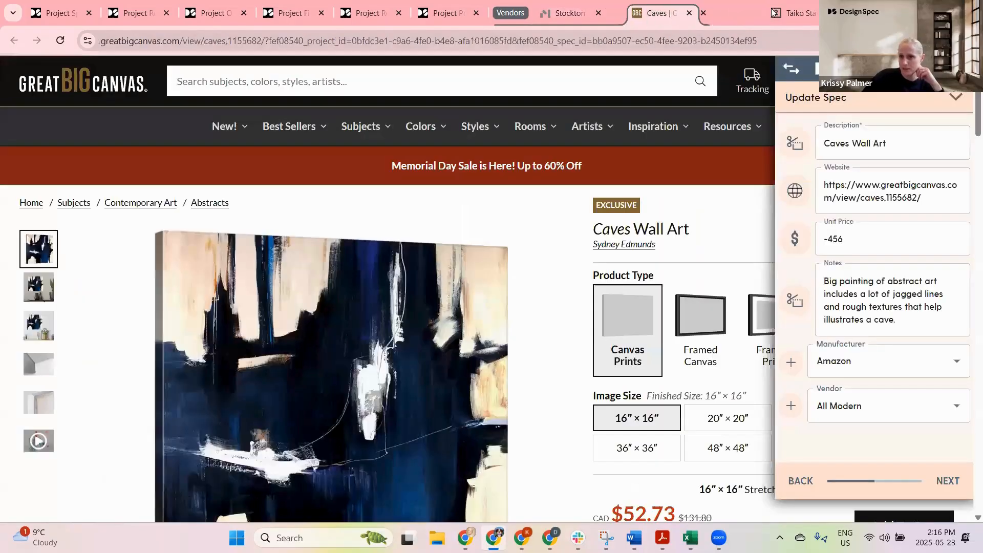
{"action": "left_click_drag", "start_coordinate": [787, 18], "coordinate": [630, 19]}
{"action": "left_click", "coordinate": [512, 13]}
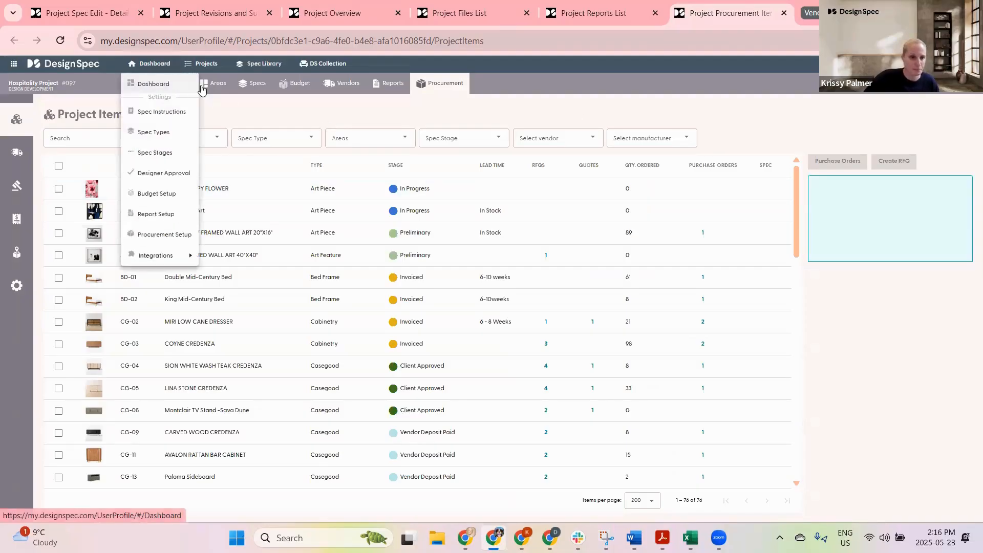
Step: Open the Hospitality Project's files, preview the Site survey PDF, and view the Floor Plans file's actions
{"action": "left_click", "coordinate": [174, 85]}
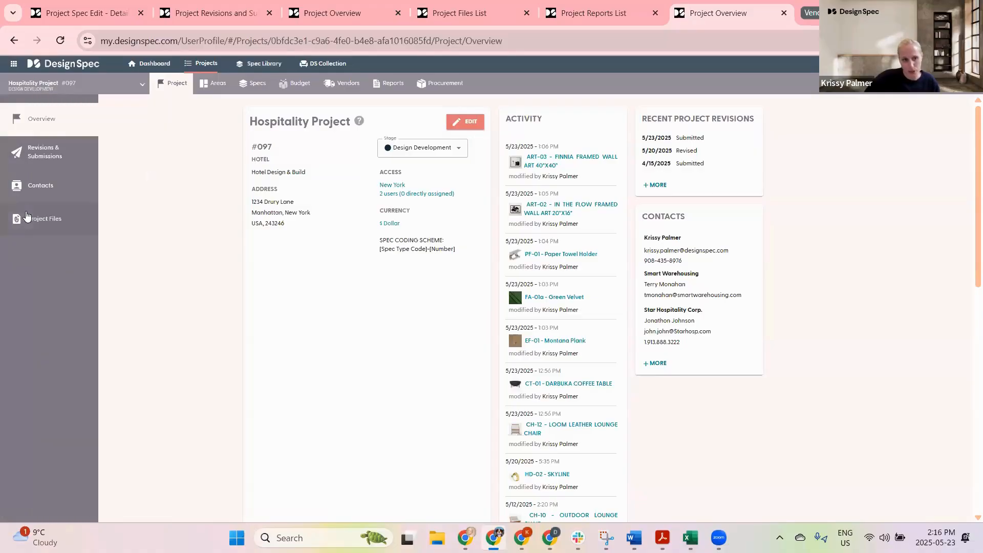
{"action": "left_click", "coordinate": [29, 218]}
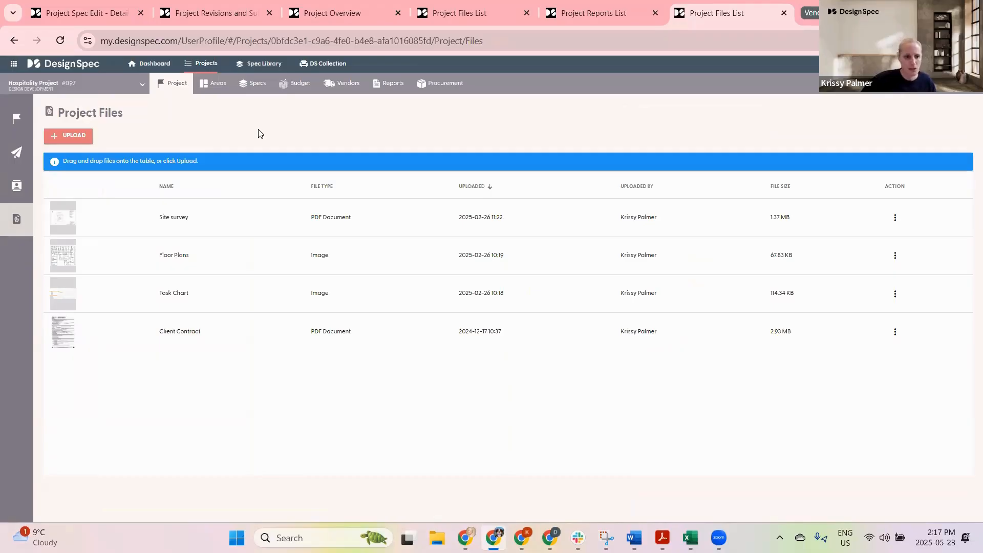
{"action": "left_click", "coordinate": [68, 217]}
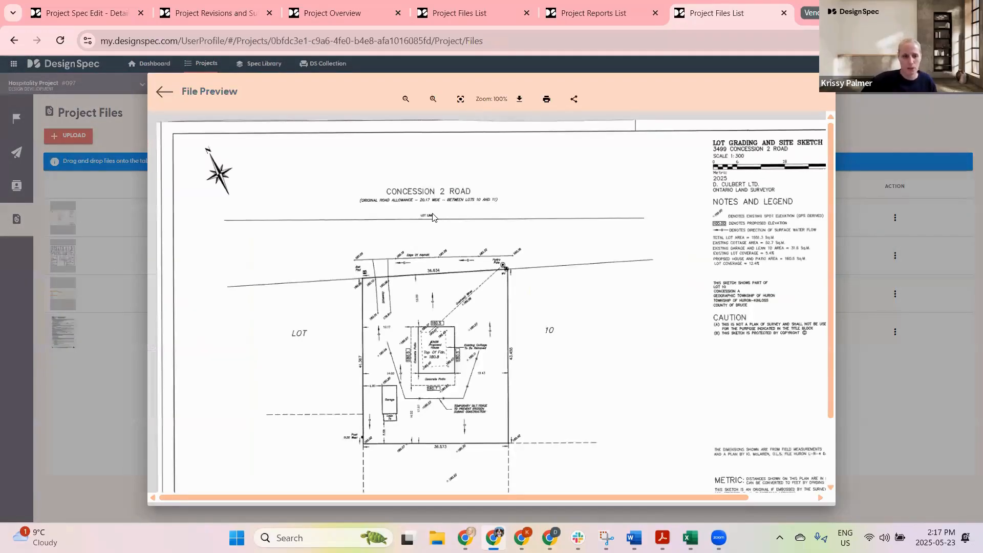
{"action": "scroll", "coordinate": [471, 276], "scroll_direction": "down", "scroll_amount": 3}
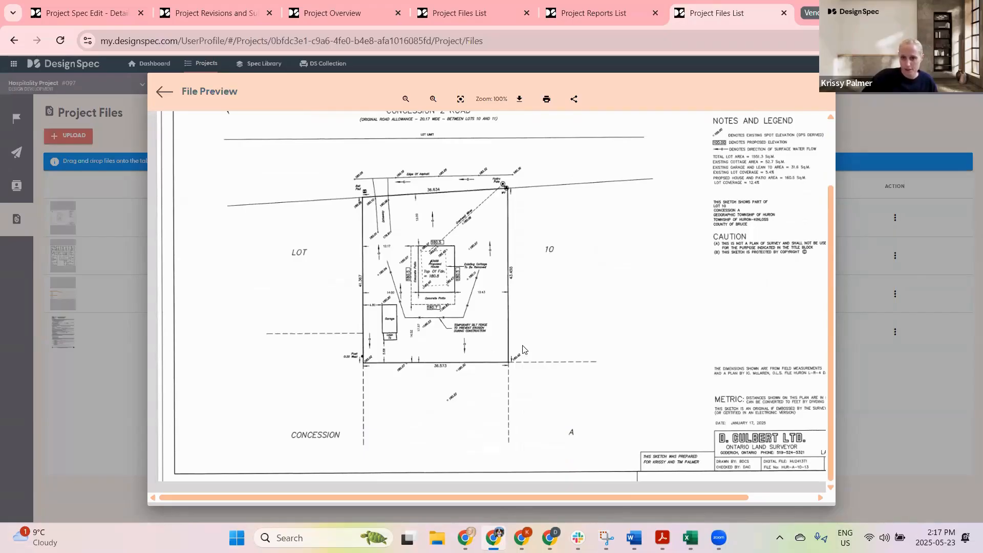
{"action": "left_click", "coordinate": [164, 91]}
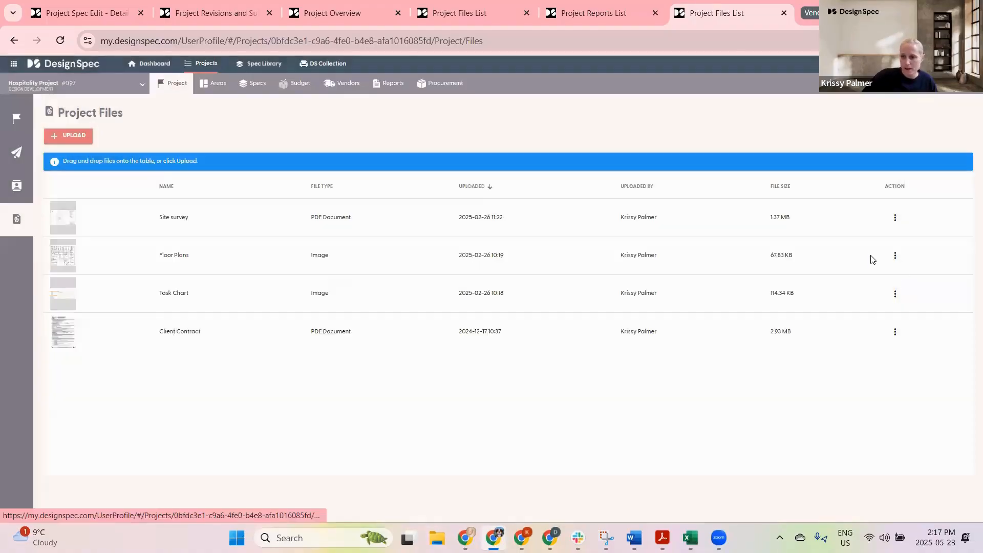
{"action": "left_click", "coordinate": [895, 256]}
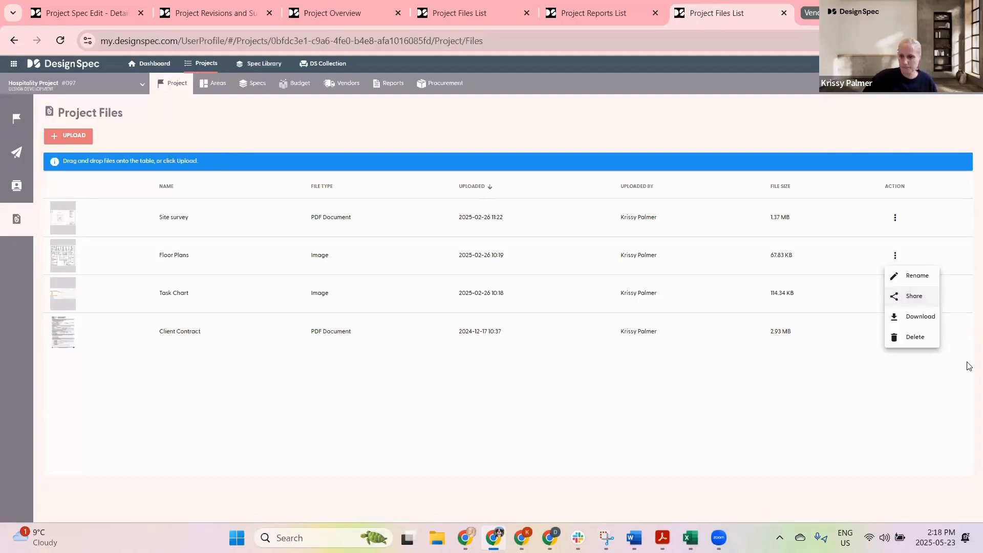
{"action": "left_click", "coordinate": [466, 131]}
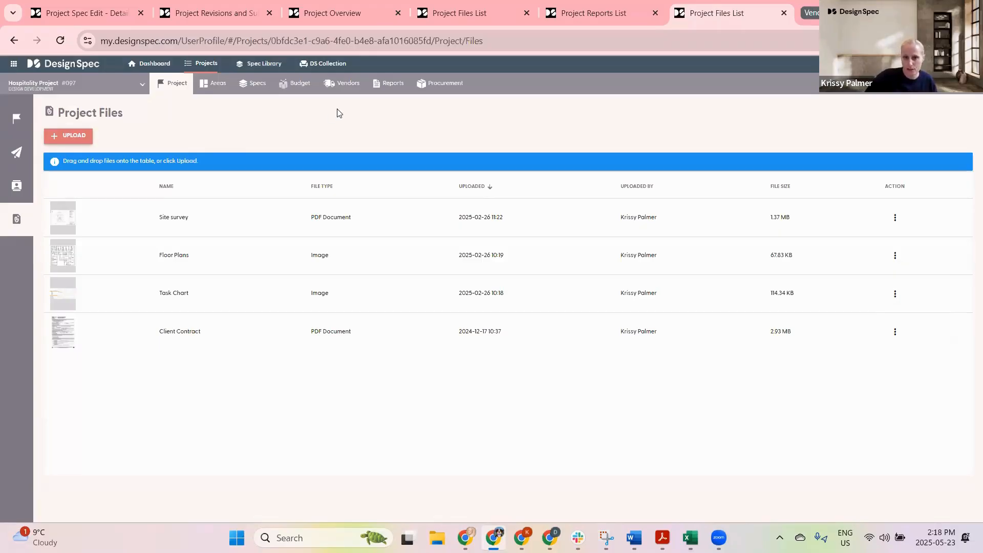
Step: Open the ART-01.a Caves Wall Art spec, view its Images tab, then return to the specs list and deselect it
{"action": "left_click", "coordinate": [253, 83]}
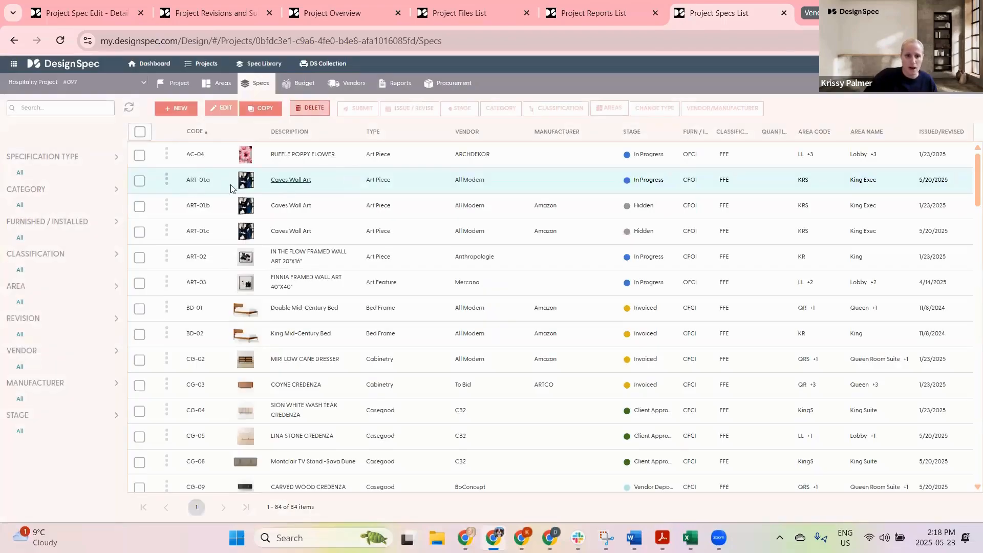
{"action": "double_click", "coordinate": [195, 180]}
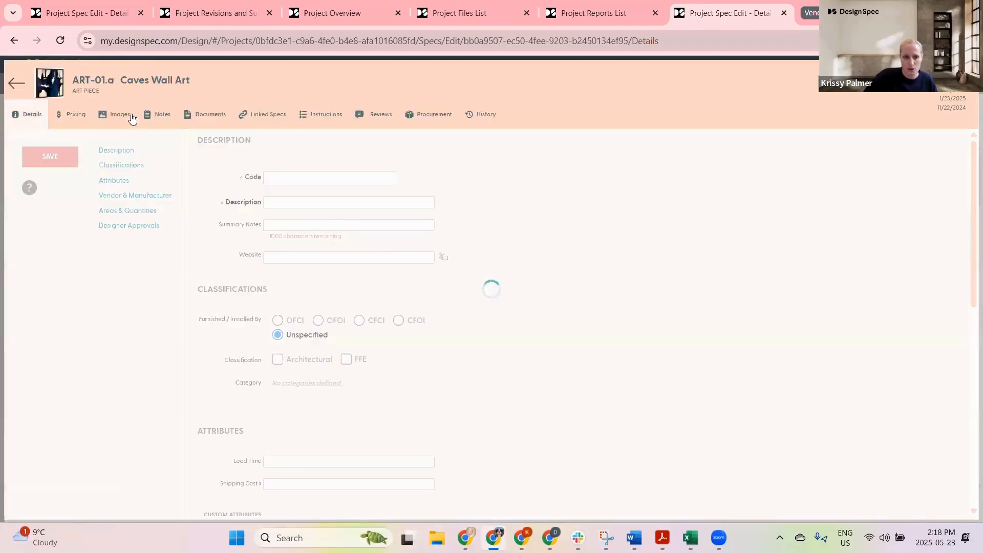
{"action": "left_click", "coordinate": [116, 115]}
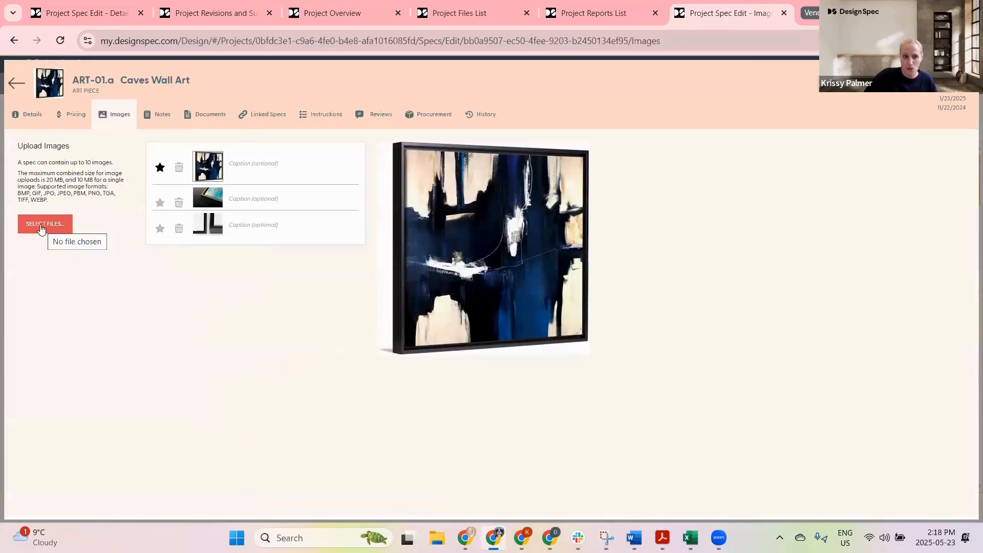
{"action": "left_click", "coordinate": [16, 84]}
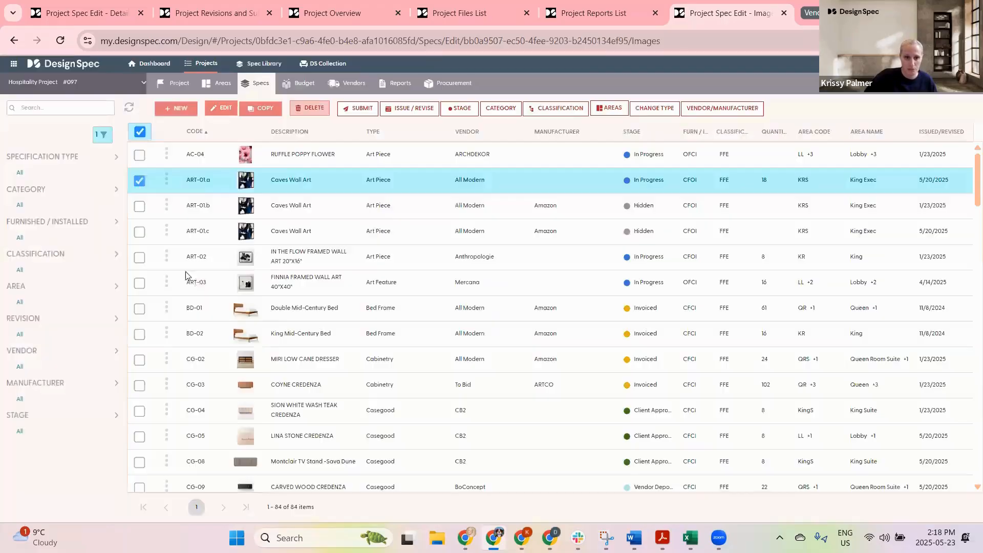
{"action": "left_click", "coordinate": [139, 181]}
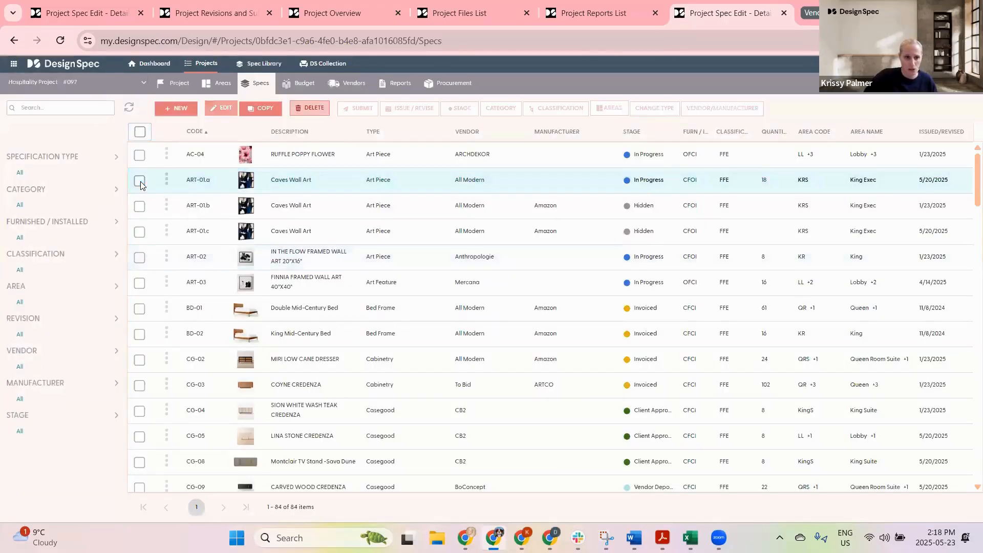
Step: Open the project's Contacts page, start a new contact, and cancel the contact type choice
{"action": "left_click", "coordinate": [180, 83]}
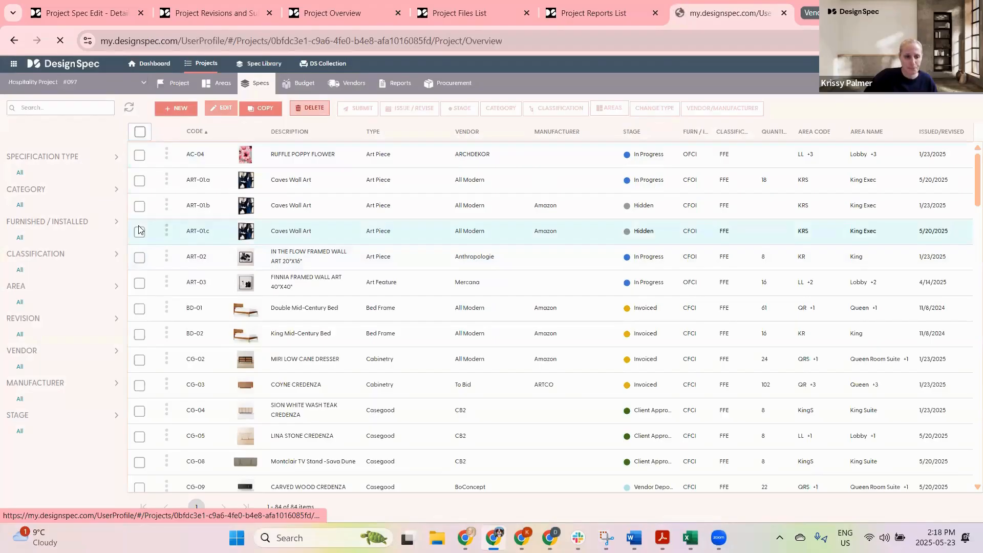
{"action": "left_click", "coordinate": [30, 186]}
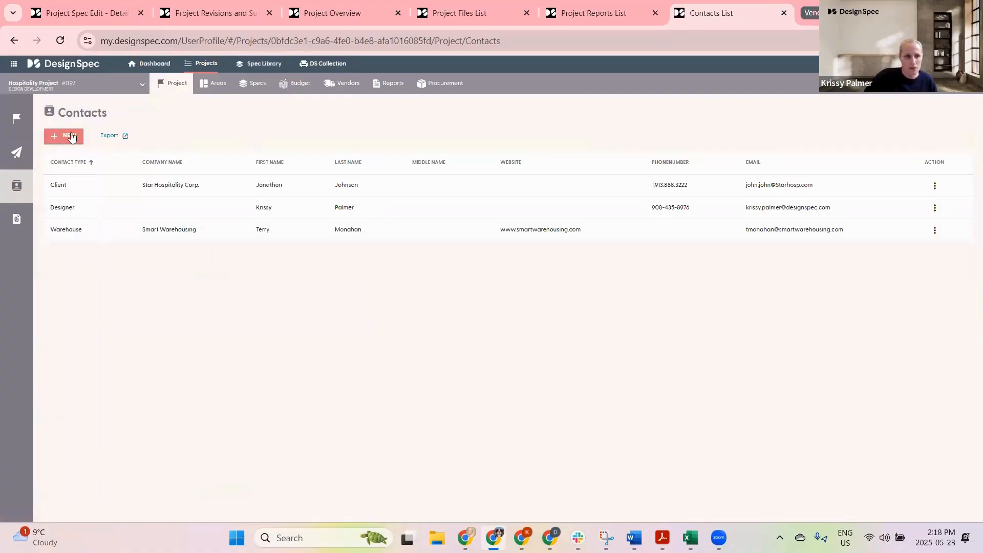
{"action": "left_click", "coordinate": [68, 137]}
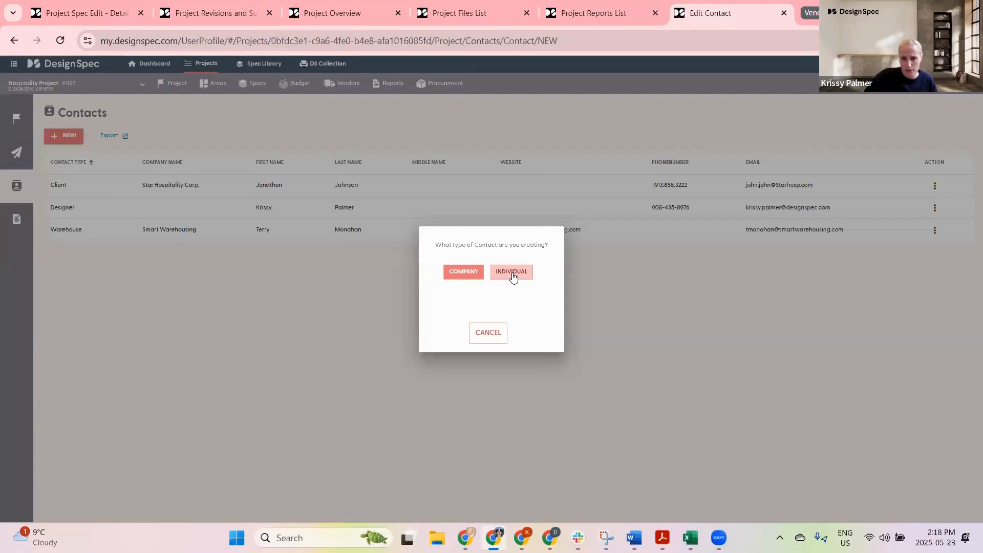
{"action": "left_click", "coordinate": [489, 333]}
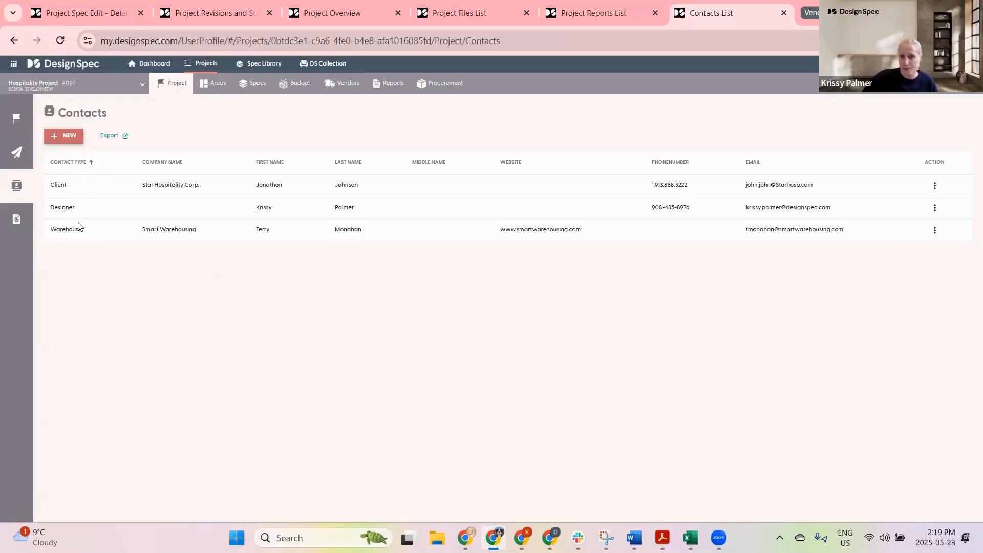
Step: Switch between the project's Issue & Revision Dates page and Contacts page
{"action": "left_click", "coordinate": [19, 151]}
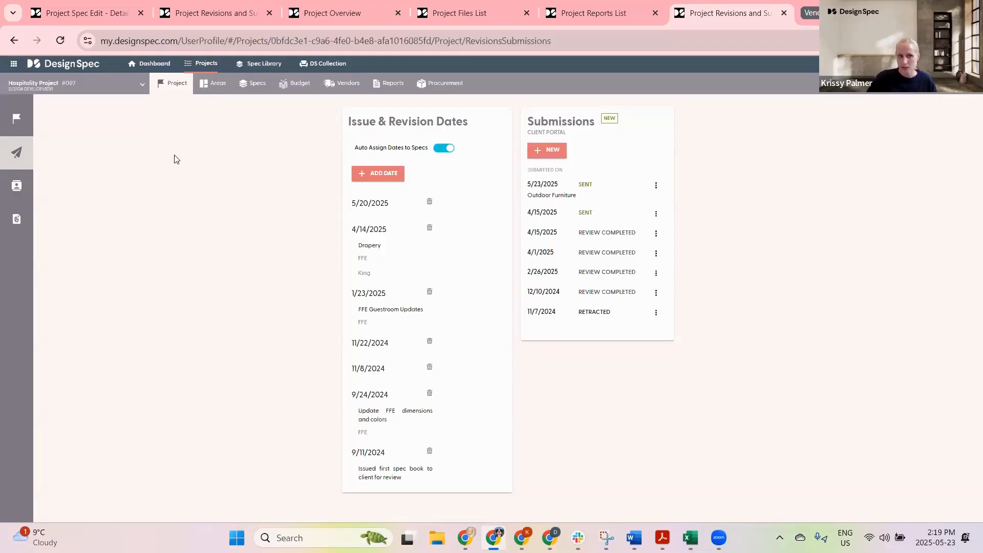
{"action": "left_click", "coordinate": [20, 186]}
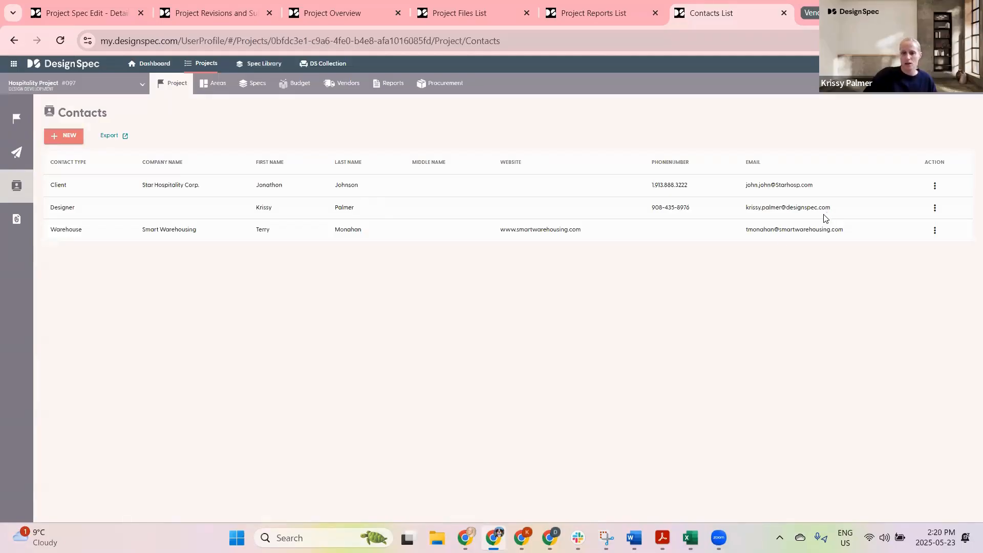
{"action": "left_click", "coordinate": [20, 147]}
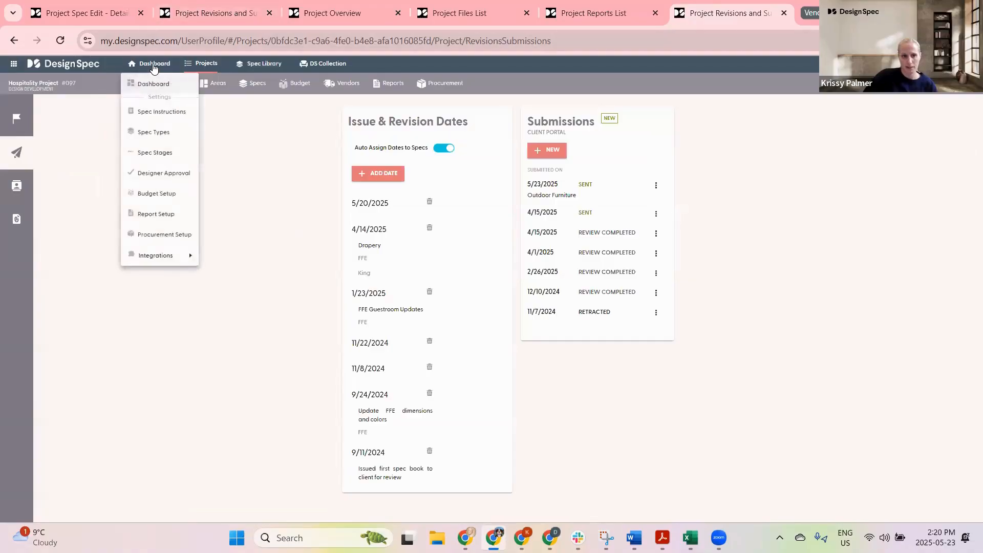
Step: Open the Designer Approval settings, review the Submitted stage options, then open Spec Stages settings in a new tab
{"action": "left_click", "coordinate": [206, 13]}
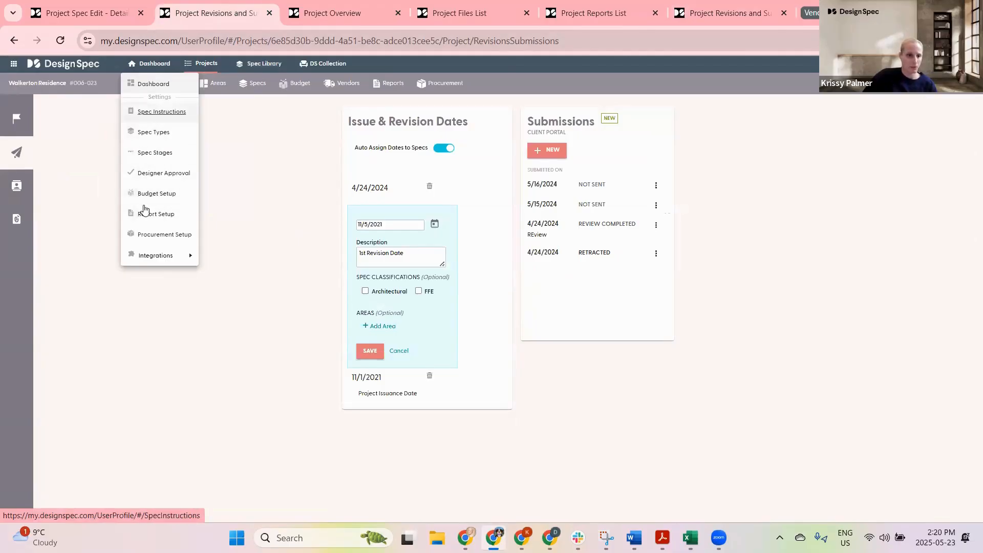
{"action": "left_click", "coordinate": [159, 173]}
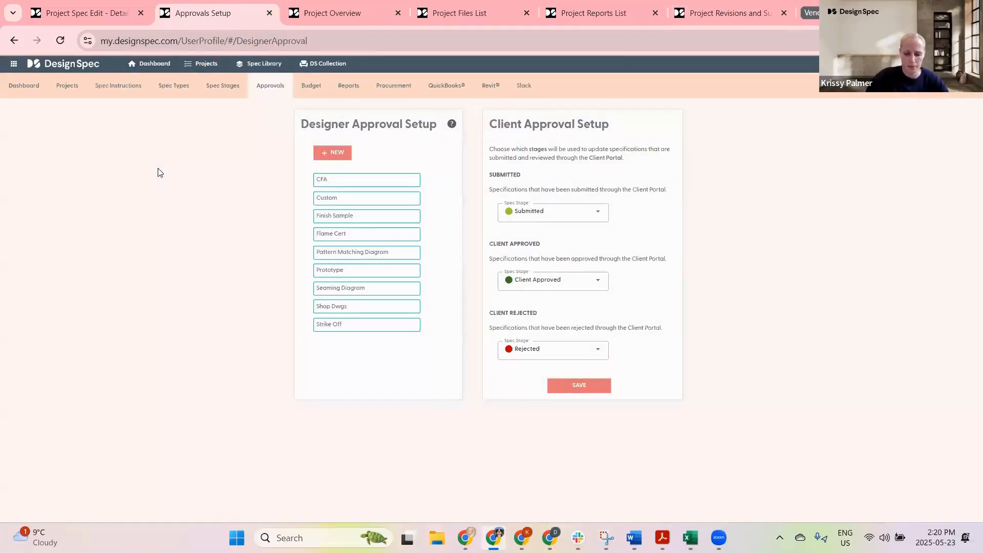
{"action": "scroll", "coordinate": [159, 173], "scroll_direction": "up", "scroll_amount": 2, "text": "ctrl"}
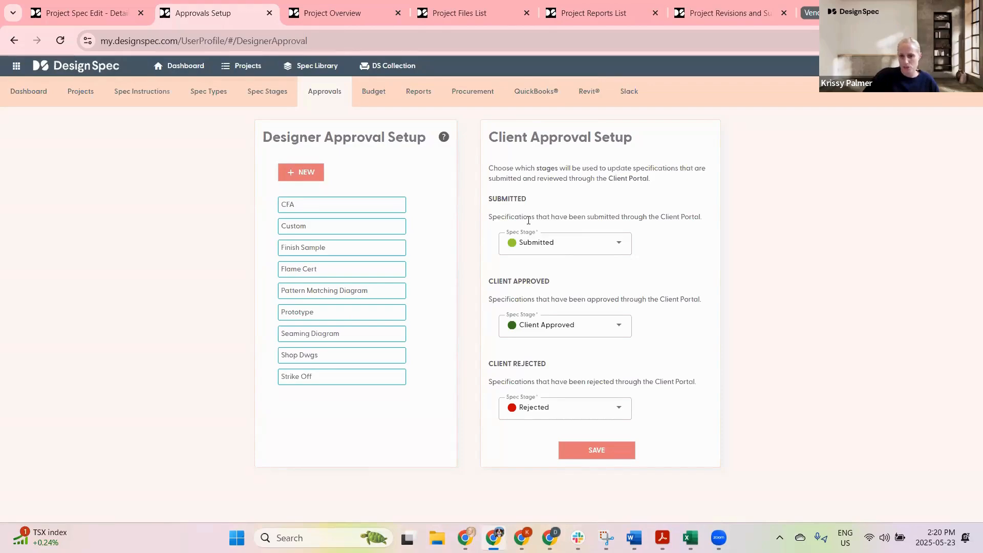
{"action": "left_click", "coordinate": [563, 246]}
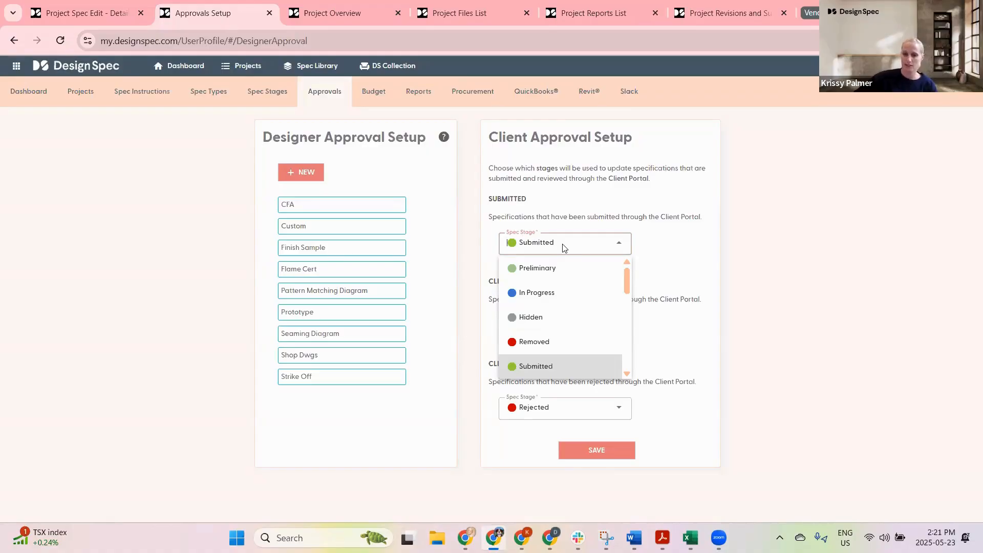
{"action": "left_click", "coordinate": [659, 239]}
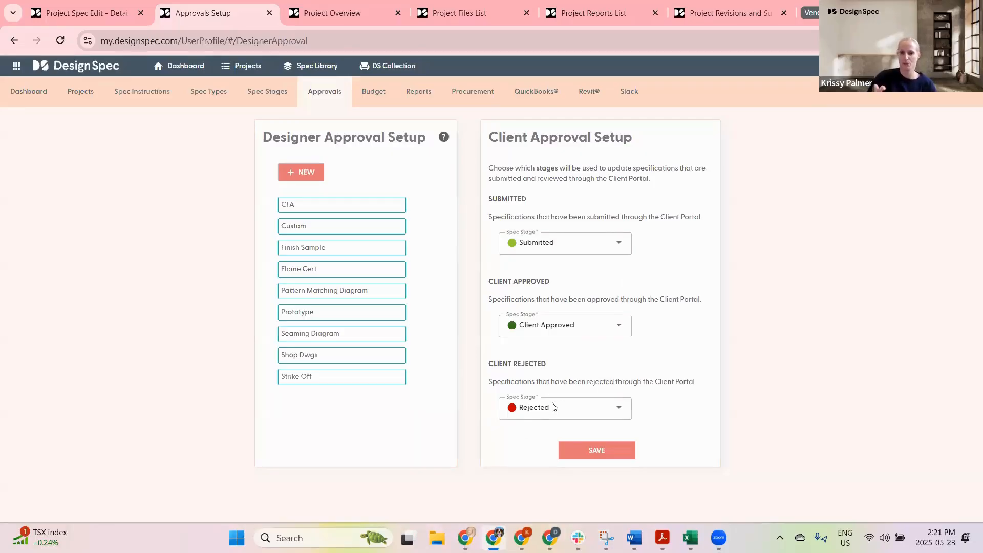
{"action": "middle_click", "coordinate": [259, 92]}
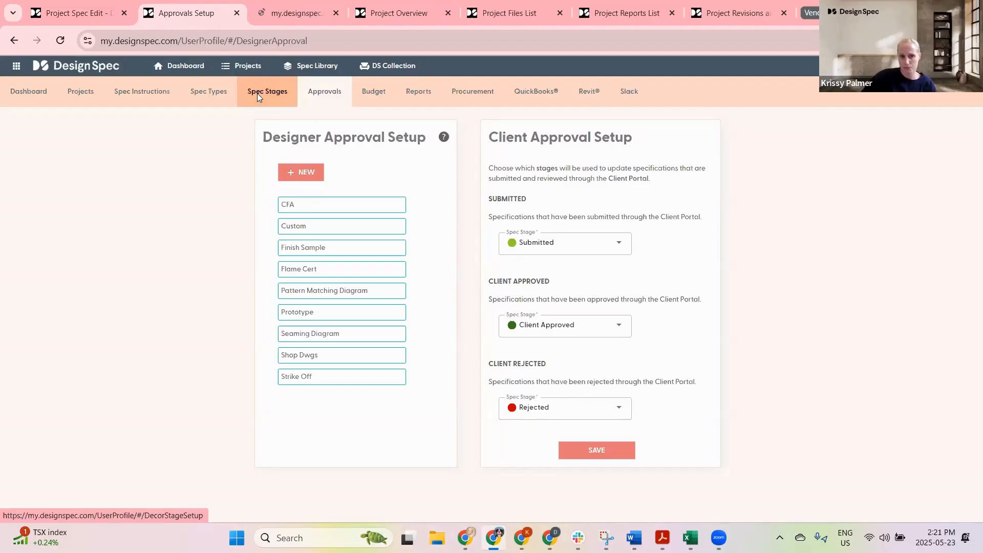
{"action": "left_click", "coordinate": [284, 11]}
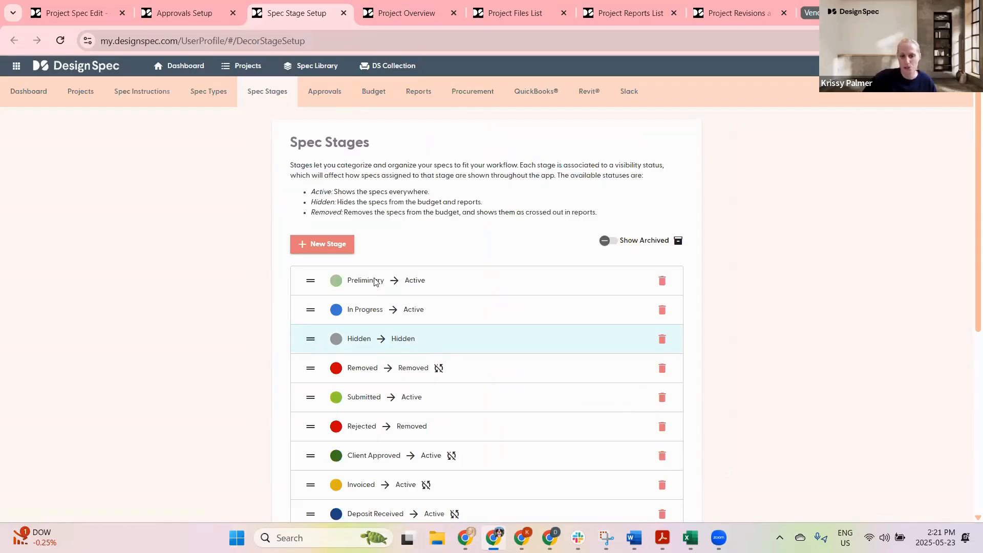
Step: Open the Approvals settings and save the Client Approval Setup stage choices
{"action": "left_click", "coordinate": [325, 92]}
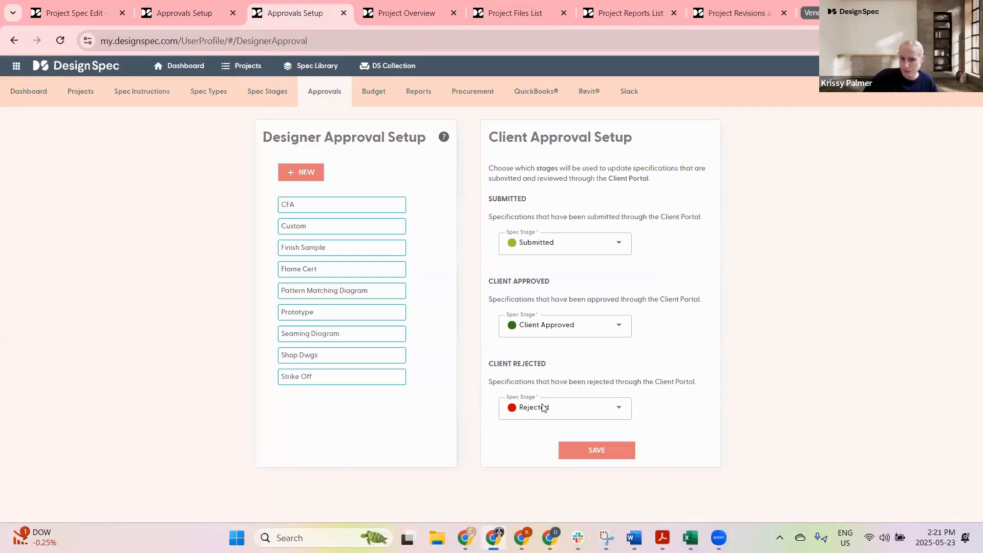
{"action": "left_click", "coordinate": [594, 451]}
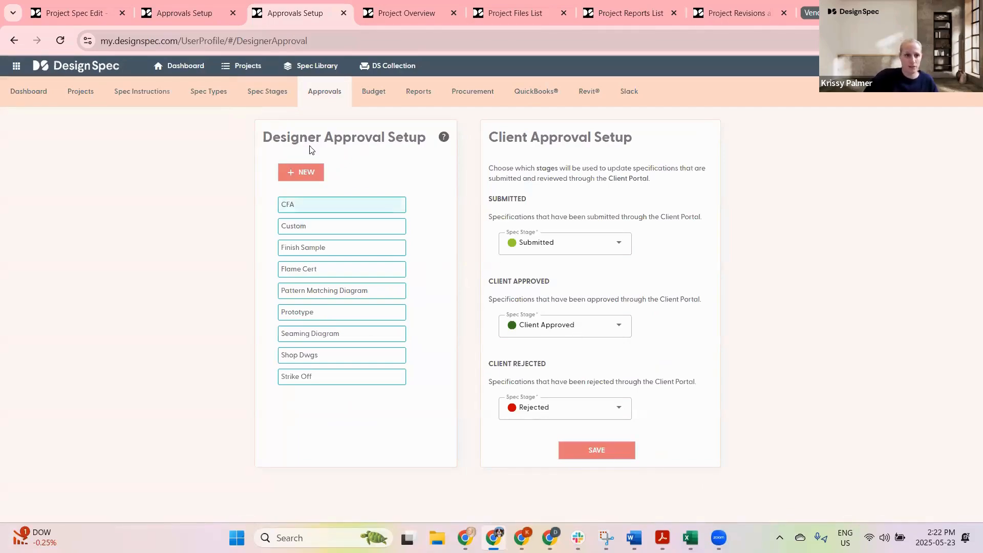
Step: Switch between the open browser tabs and open the project's Issue & Revision Dates page
{"action": "left_click", "coordinate": [85, 11]}
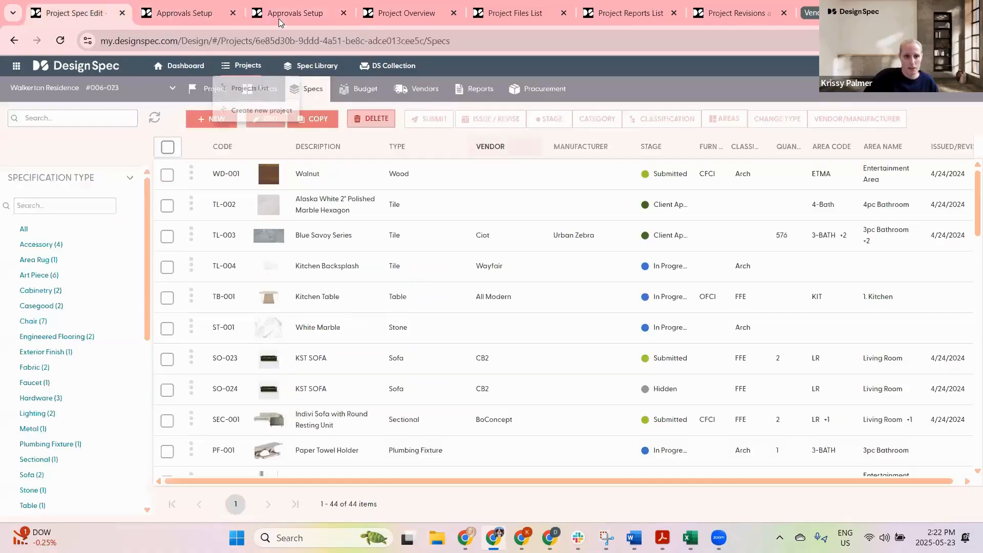
{"action": "left_click", "coordinate": [185, 17]}
{"action": "left_click", "coordinate": [391, 14]}
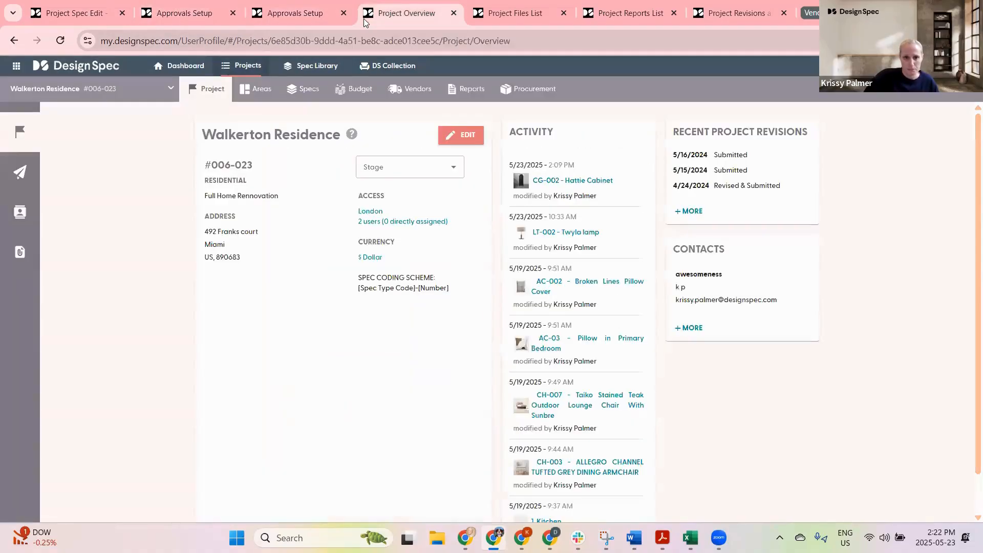
{"action": "left_click", "coordinate": [224, 14]}
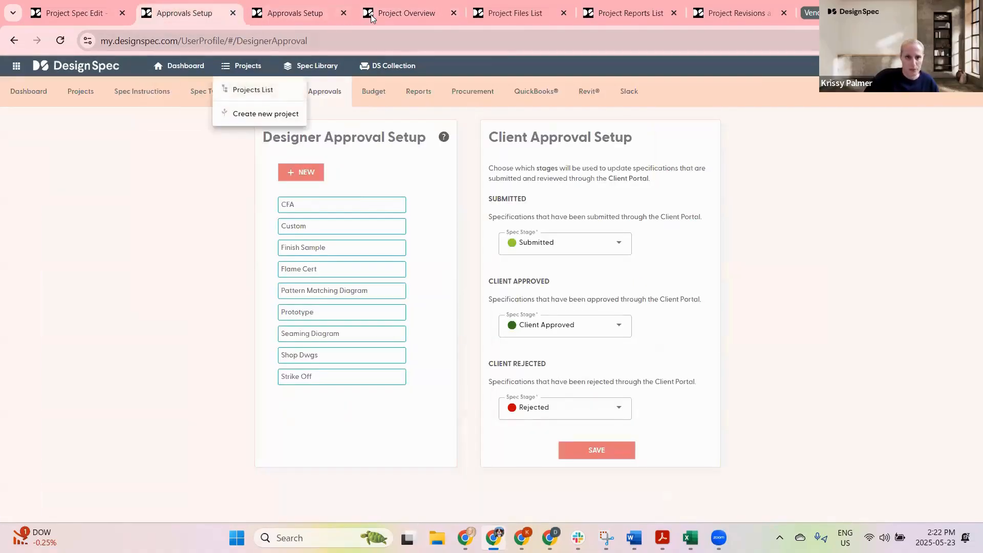
{"action": "left_click", "coordinate": [393, 14]}
{"action": "left_click", "coordinate": [18, 171]}
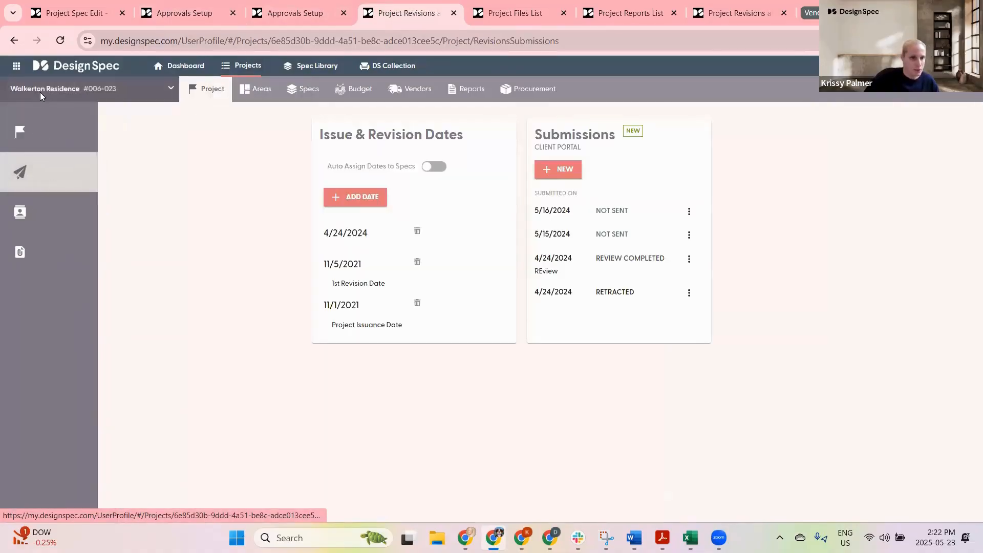
Step: Switch the current project to Hospitality Project
{"action": "left_click", "coordinate": [40, 90]}
{"action": "scroll", "coordinate": [87, 305], "scroll_direction": "down", "scroll_amount": 3}
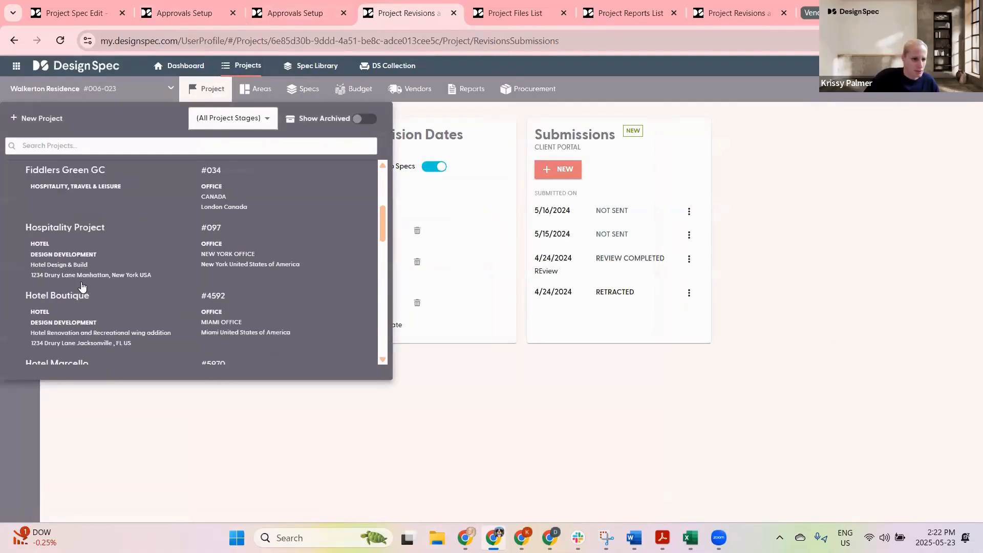
{"action": "left_click", "coordinate": [60, 227]}
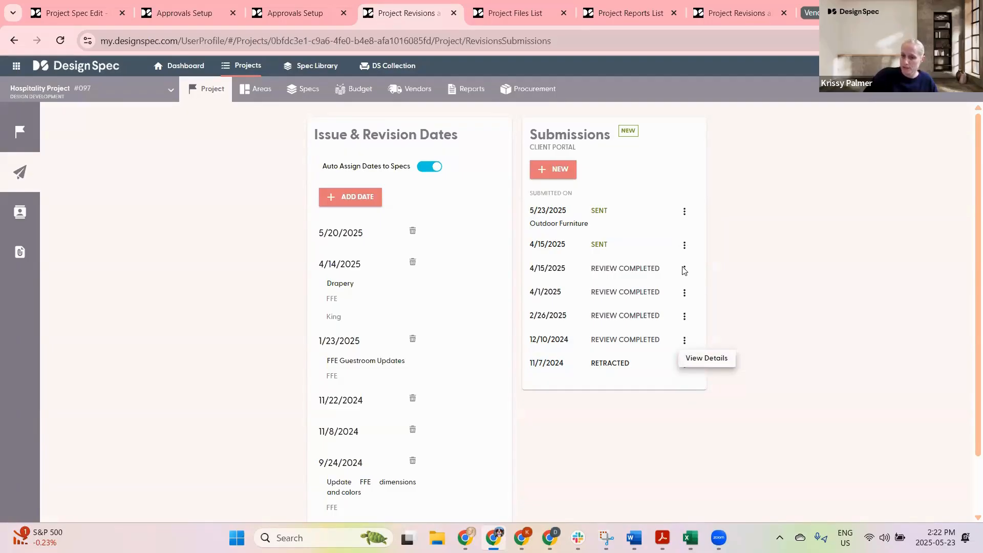
Step: View the details and specifications of the 4/15/2025 sent client portal submission, then go back
{"action": "left_click", "coordinate": [684, 246]}
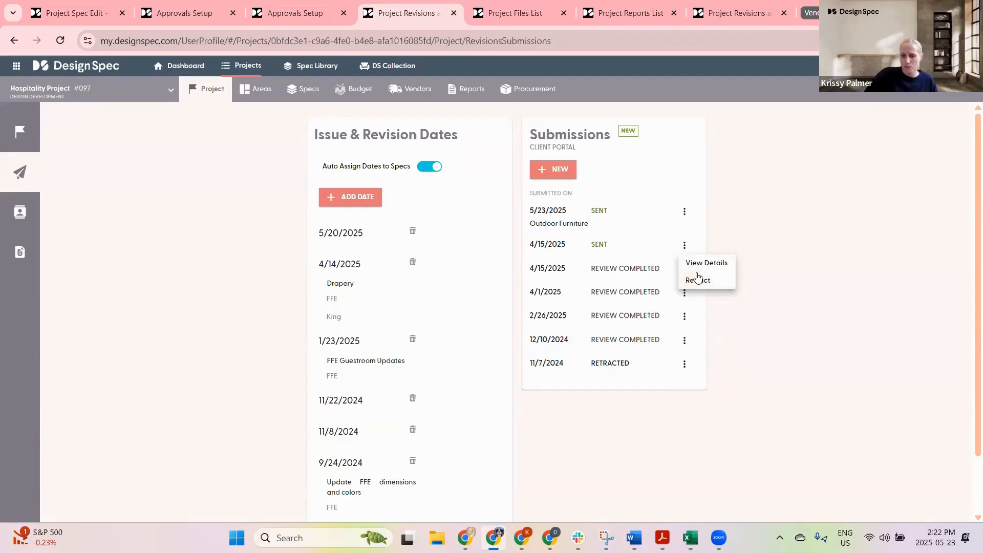
{"action": "left_click", "coordinate": [697, 267]}
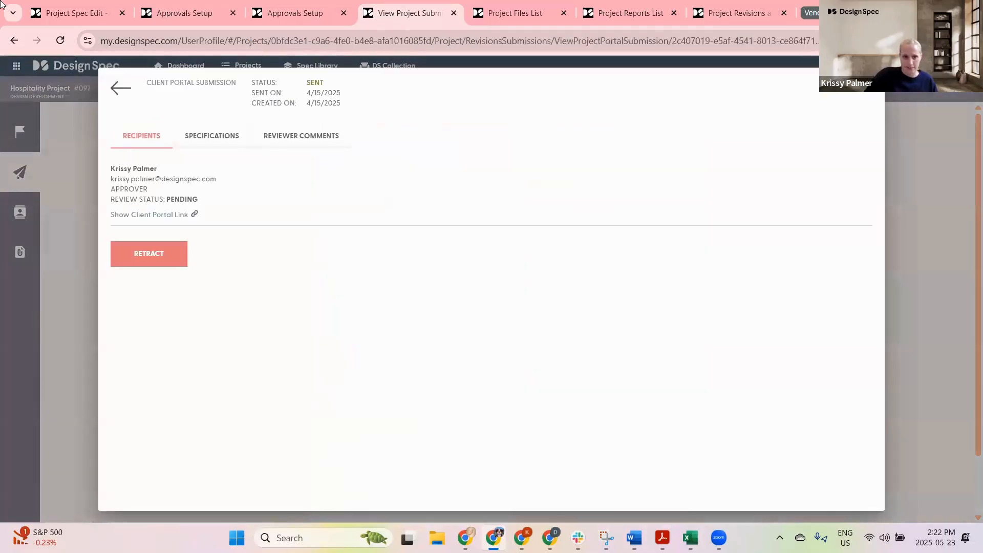
{"action": "left_click", "coordinate": [216, 147]}
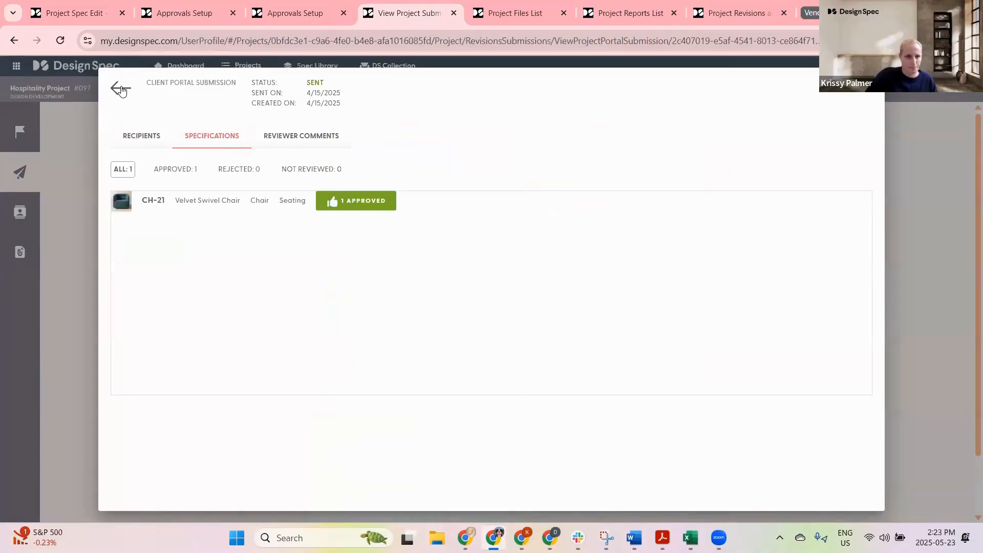
{"action": "left_click", "coordinate": [120, 89]}
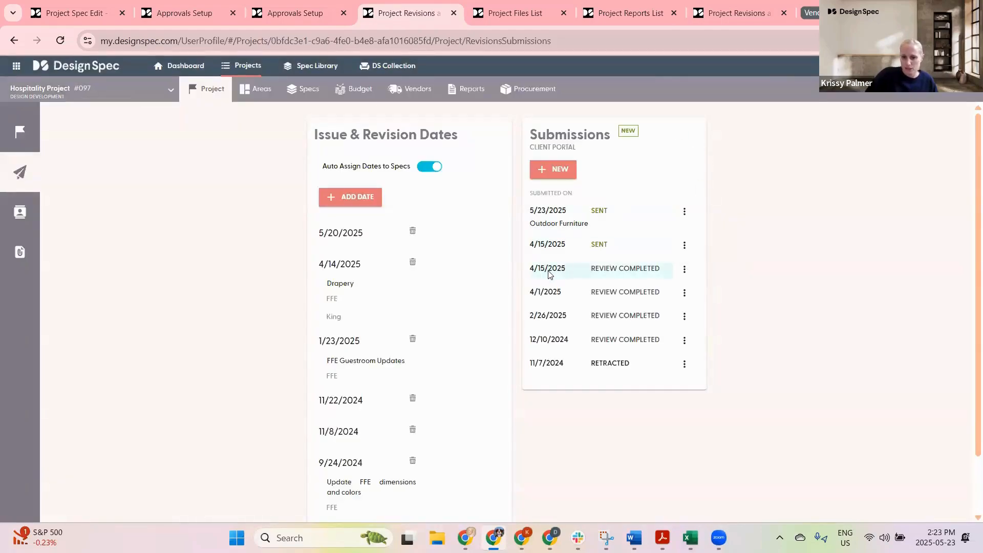
Step: Review the 2/26/2025 submission's recipients, specifications and reviewer comments, then return to the submissions list
{"action": "left_click", "coordinate": [684, 316]}
{"action": "left_click", "coordinate": [698, 335]}
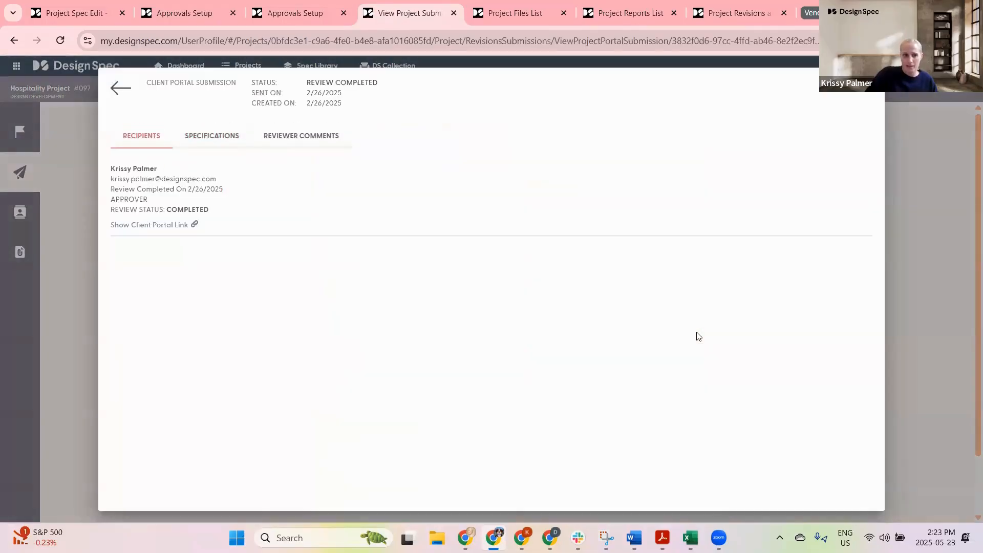
{"action": "left_click", "coordinate": [206, 137]}
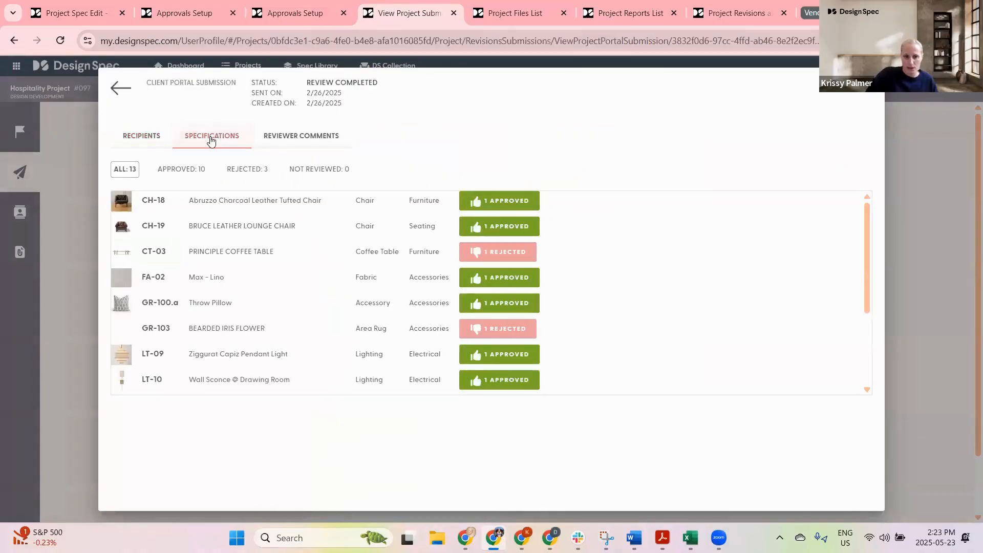
{"action": "scroll", "coordinate": [362, 285], "scroll_direction": "down", "scroll_amount": 3}
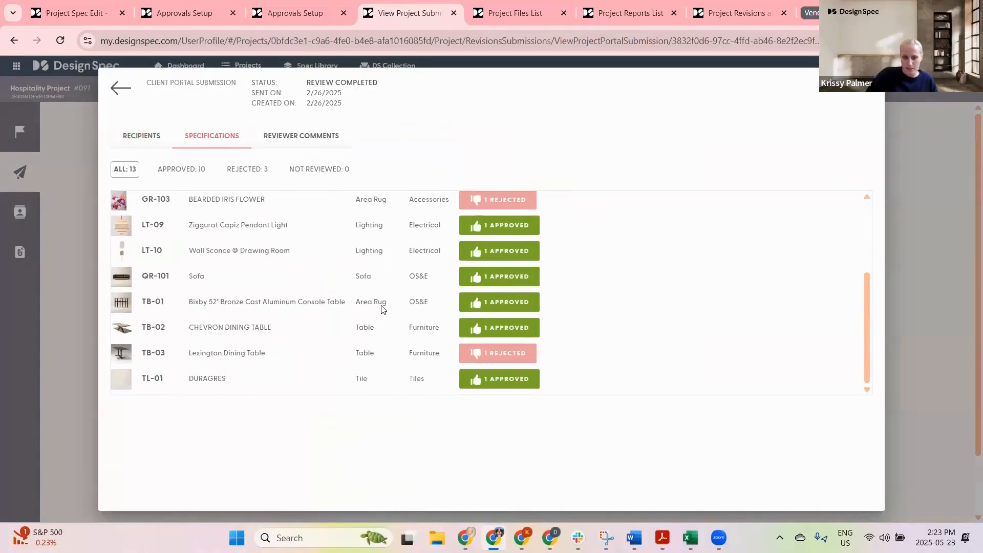
{"action": "scroll", "coordinate": [359, 230], "scroll_direction": "up", "scroll_amount": 3}
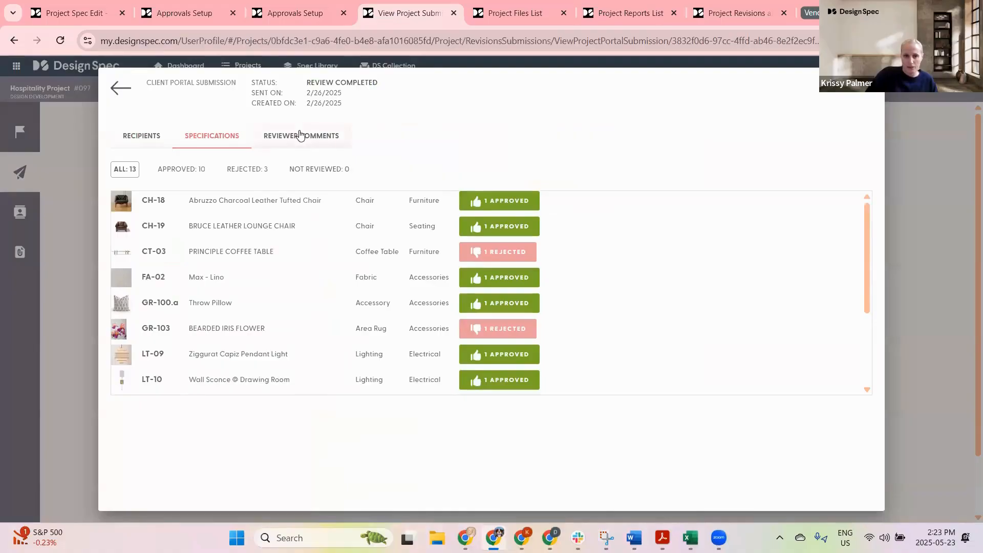
{"action": "left_click", "coordinate": [301, 136]}
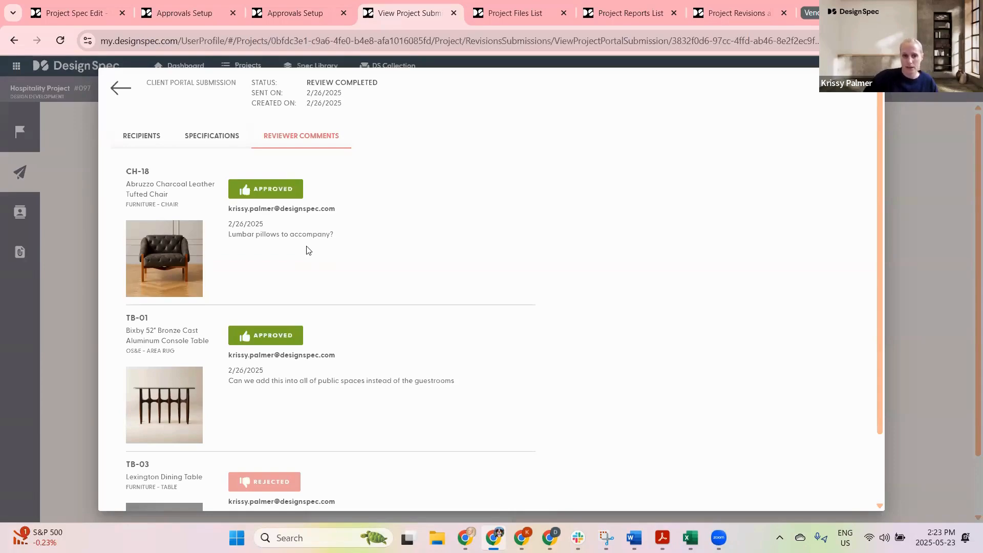
{"action": "left_click", "coordinate": [121, 88]}
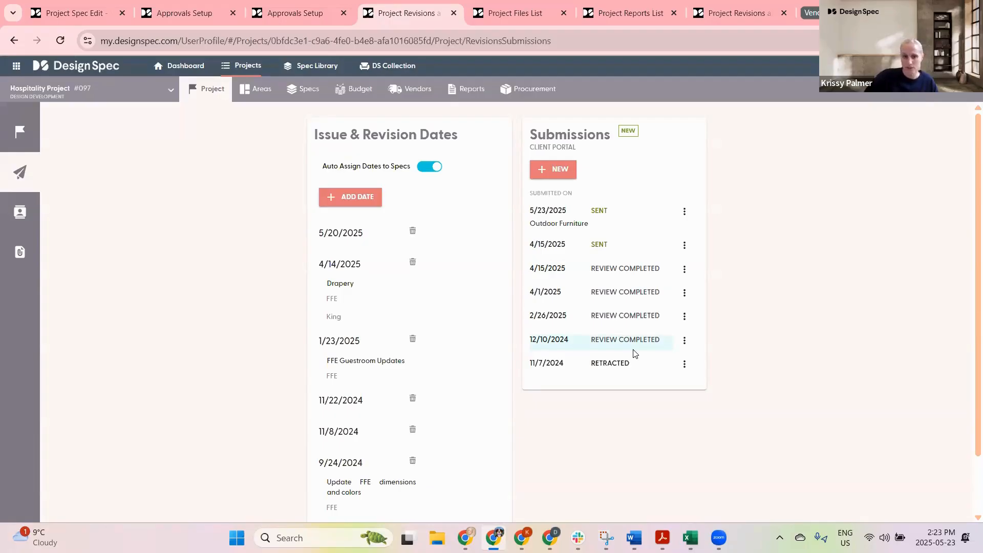
{"action": "left_click", "coordinate": [561, 168]}
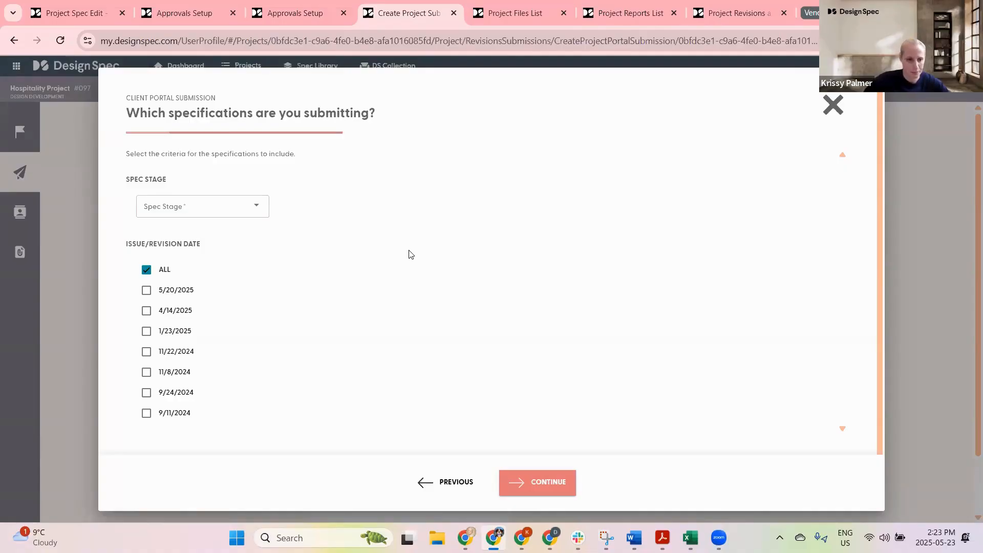
{"action": "left_click", "coordinate": [243, 204]}
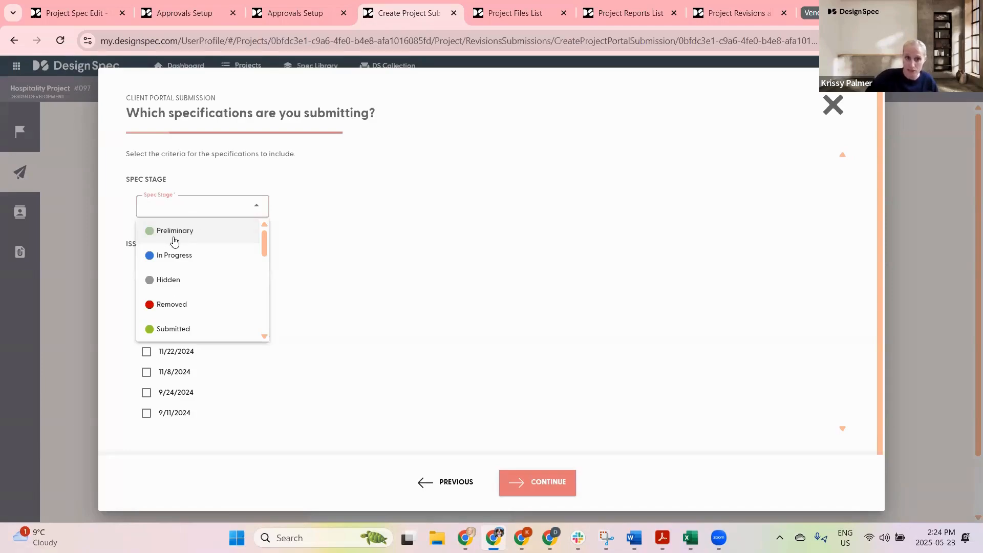
{"action": "left_click", "coordinate": [411, 204]}
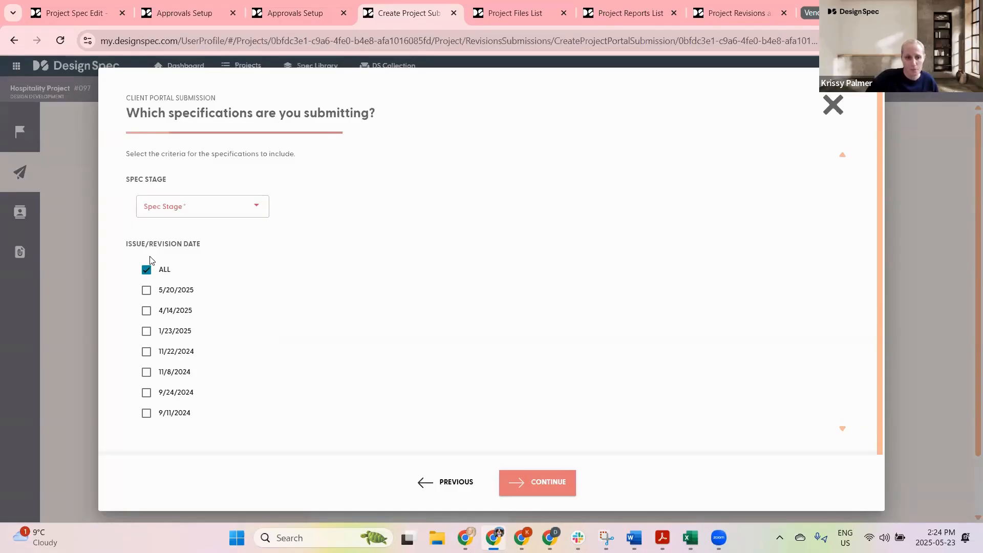
{"action": "left_click", "coordinate": [146, 291]}
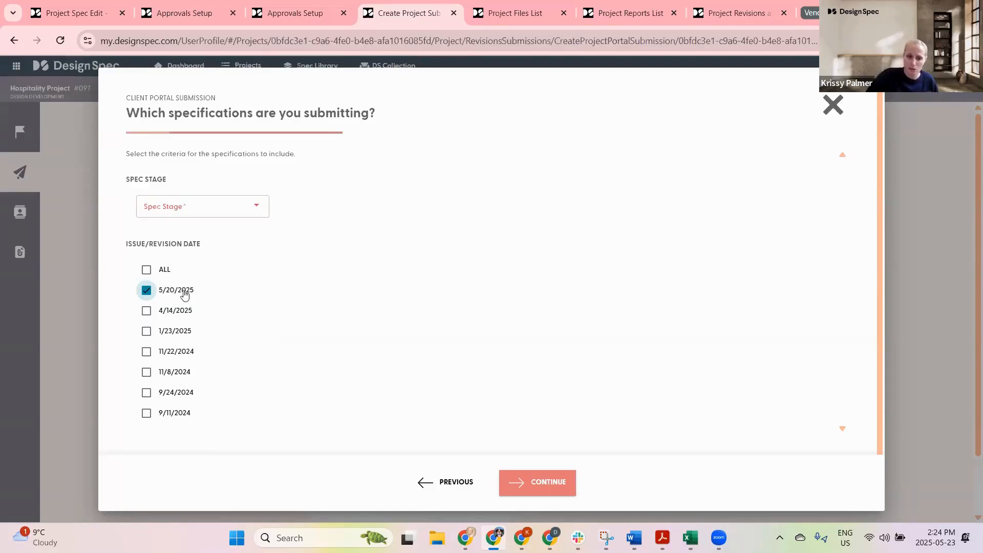
{"action": "left_click", "coordinate": [147, 290]}
{"action": "left_click", "coordinate": [833, 105]}
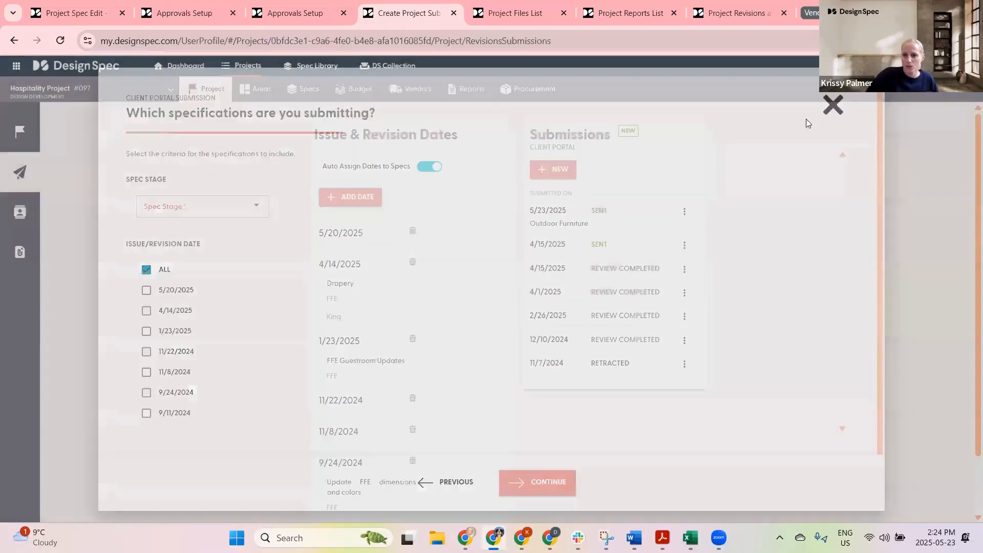
Step: Open the project's specs list, filter it to the In Progress stage, and select all listed specs
{"action": "left_click", "coordinate": [324, 105]}
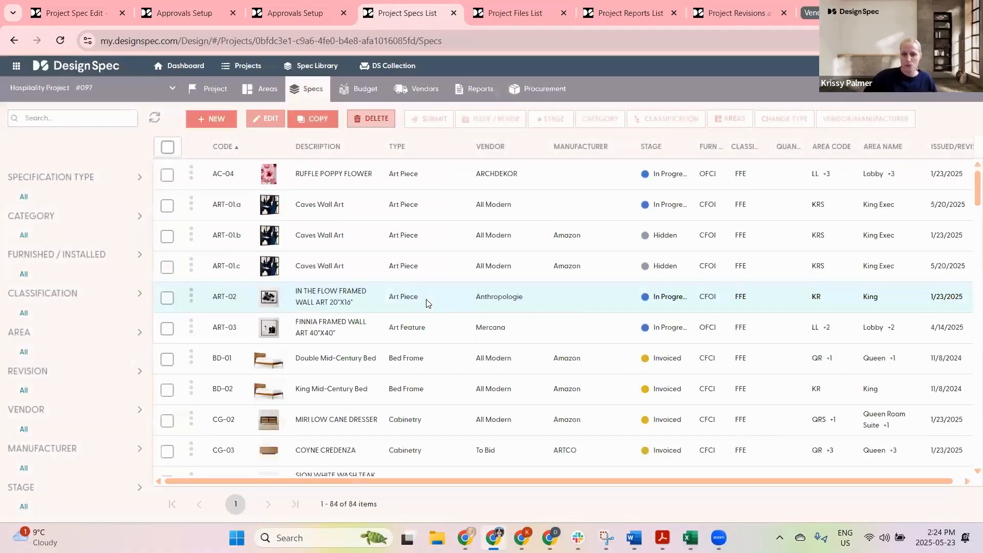
{"action": "left_click", "coordinate": [25, 489]}
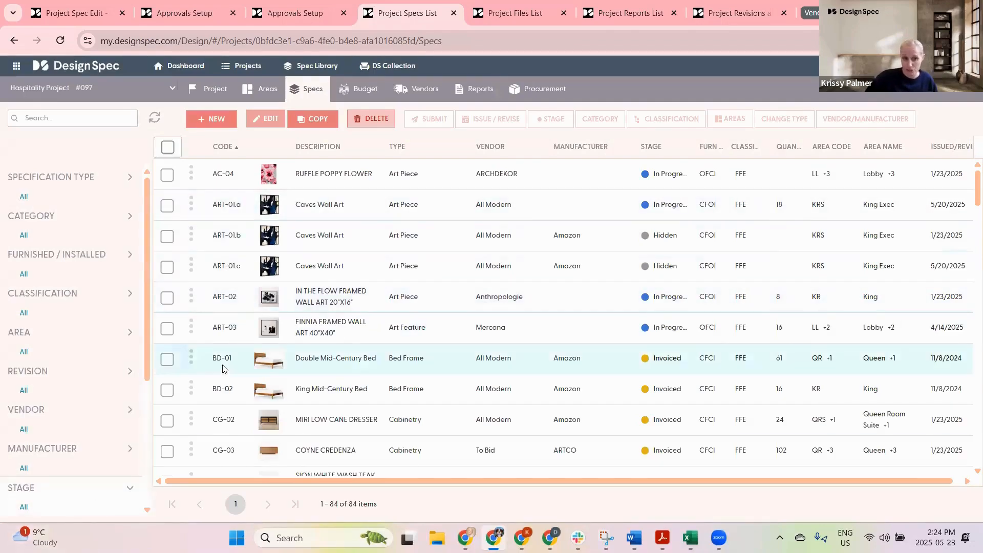
{"action": "scroll", "coordinate": [95, 362], "scroll_direction": "down", "scroll_amount": 4}
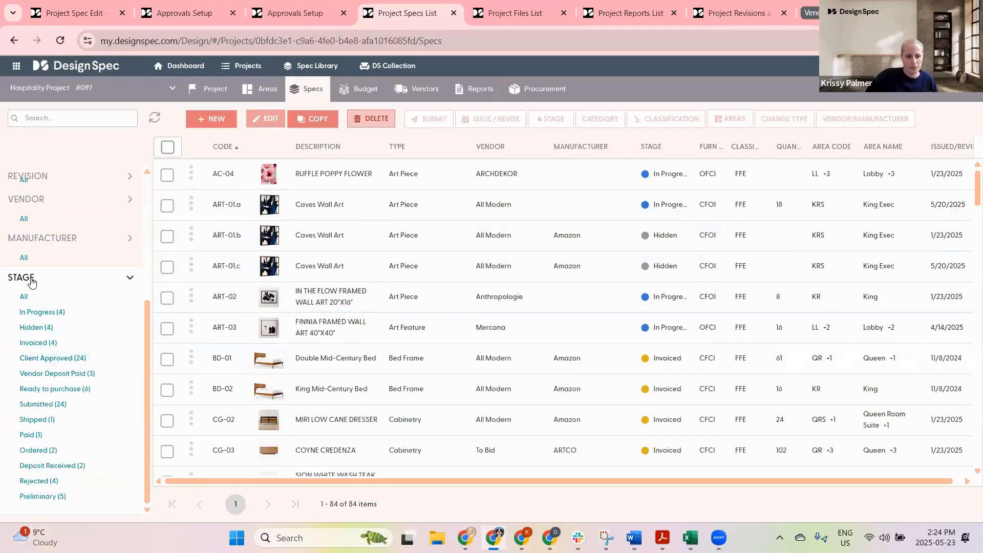
{"action": "left_click", "coordinate": [60, 313]}
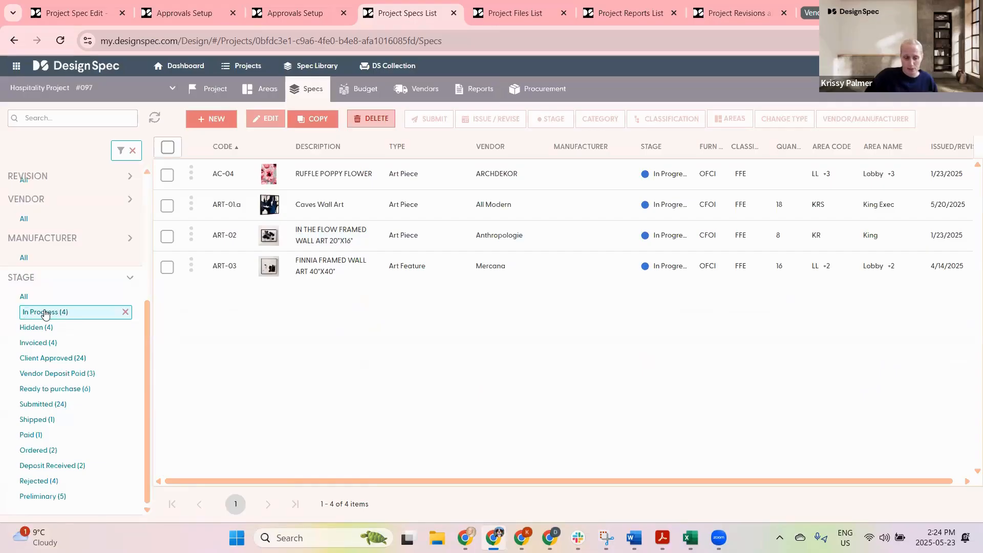
{"action": "left_click", "coordinate": [167, 147]}
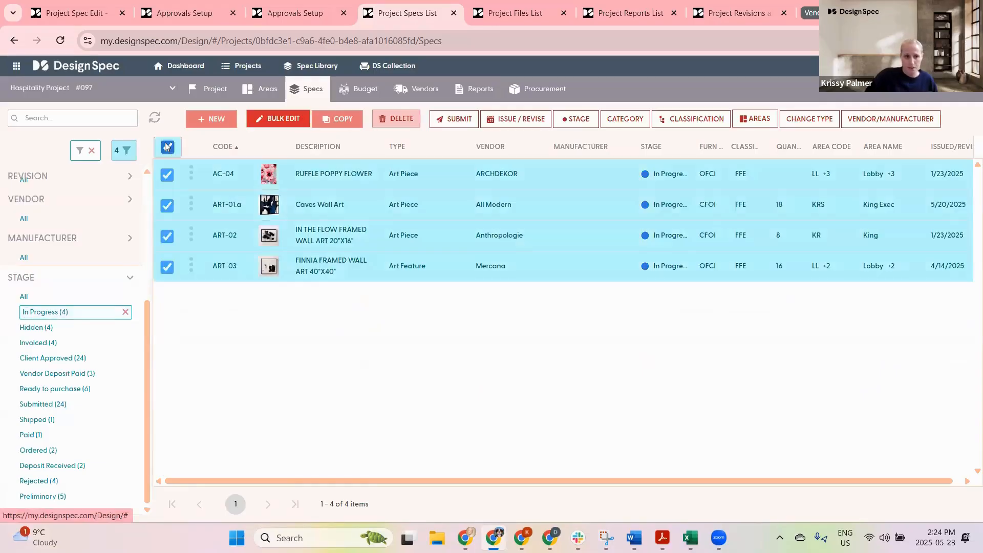
Step: Create a client portal submission from the four selected specs, adding the designer contact as recipient with the Approver role
{"action": "left_click", "coordinate": [459, 120]}
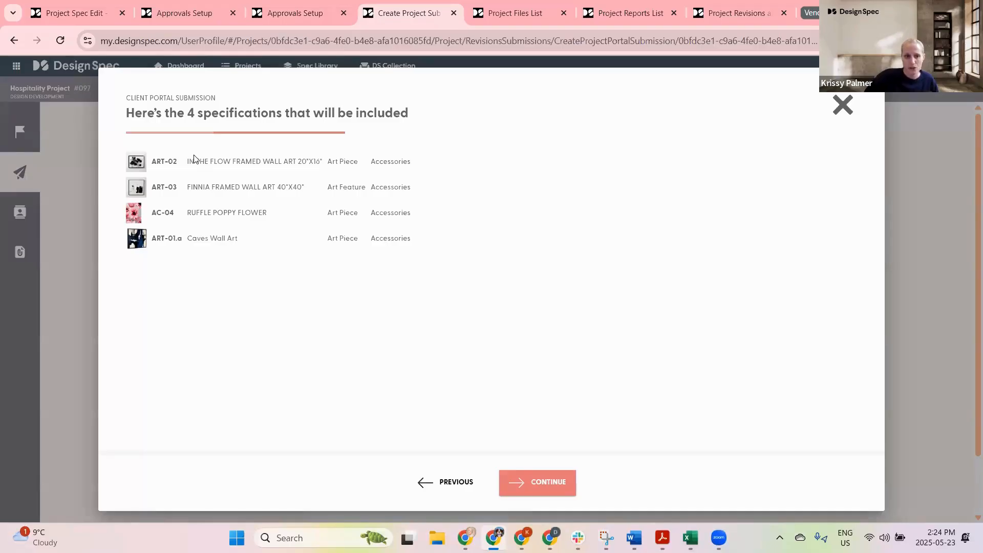
{"action": "left_click", "coordinate": [544, 487]}
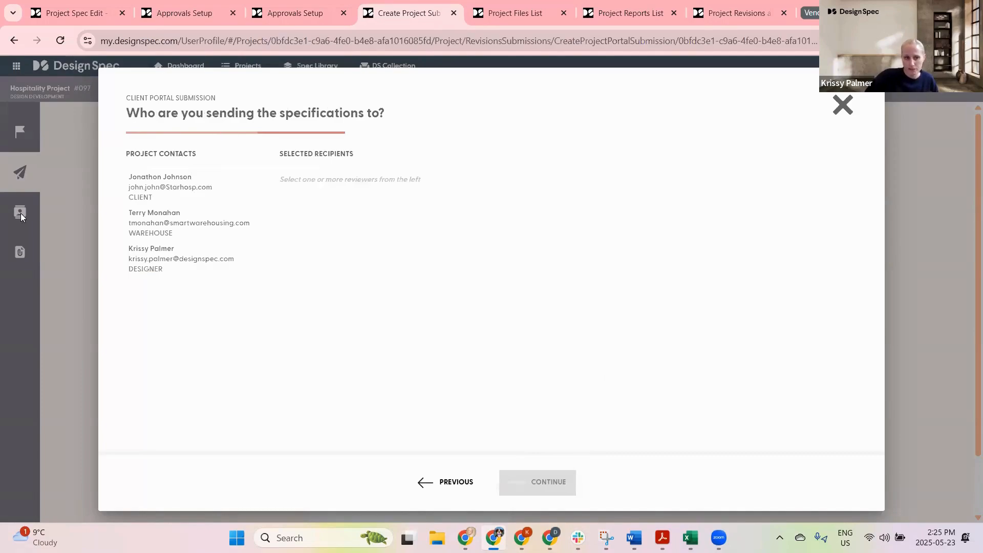
{"action": "left_click", "coordinate": [144, 259]}
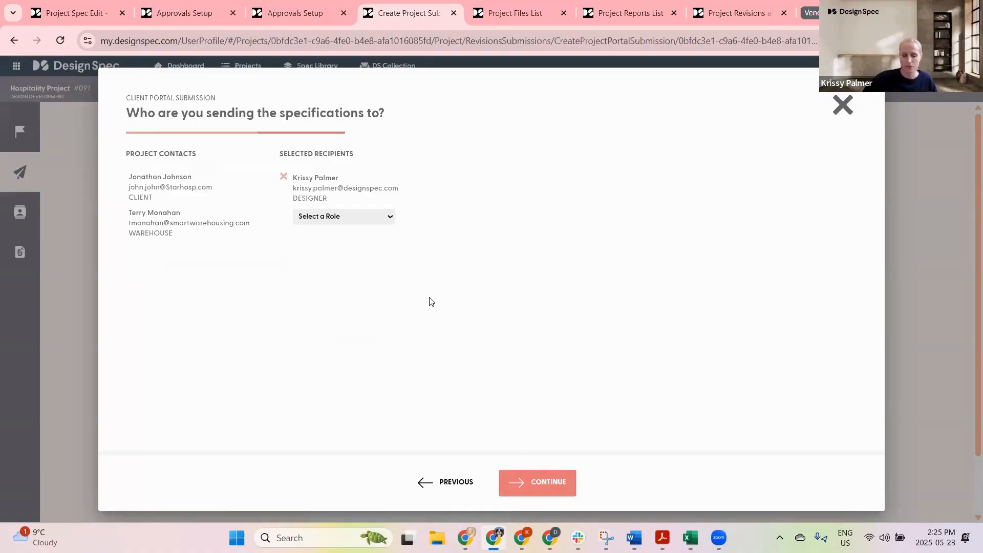
{"action": "left_click", "coordinate": [355, 218]}
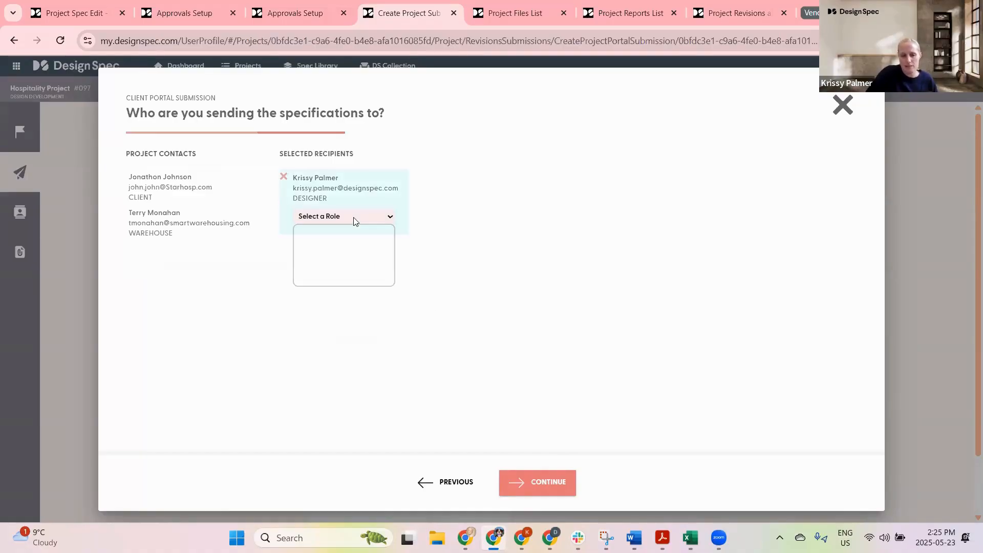
{"action": "left_click", "coordinate": [328, 248]}
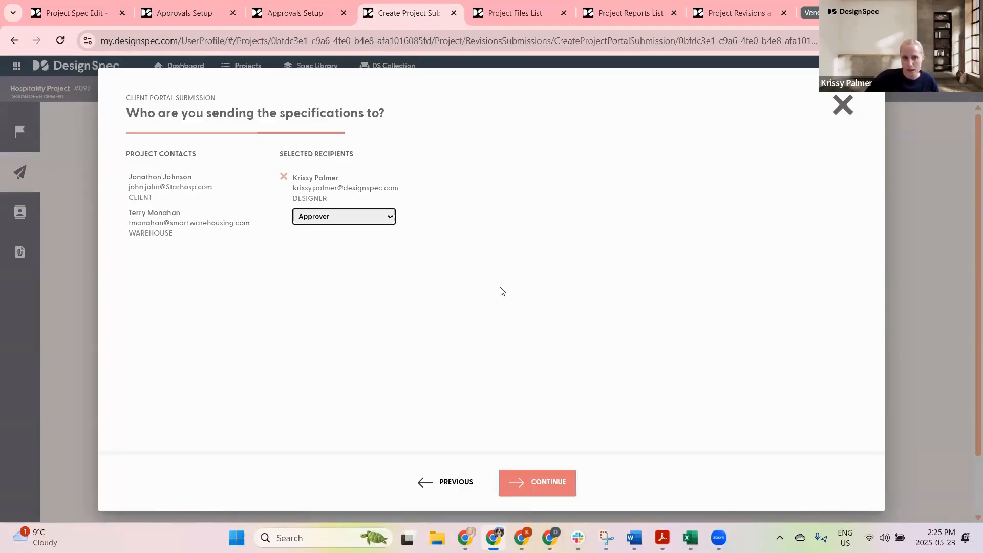
{"action": "left_click", "coordinate": [541, 484]}
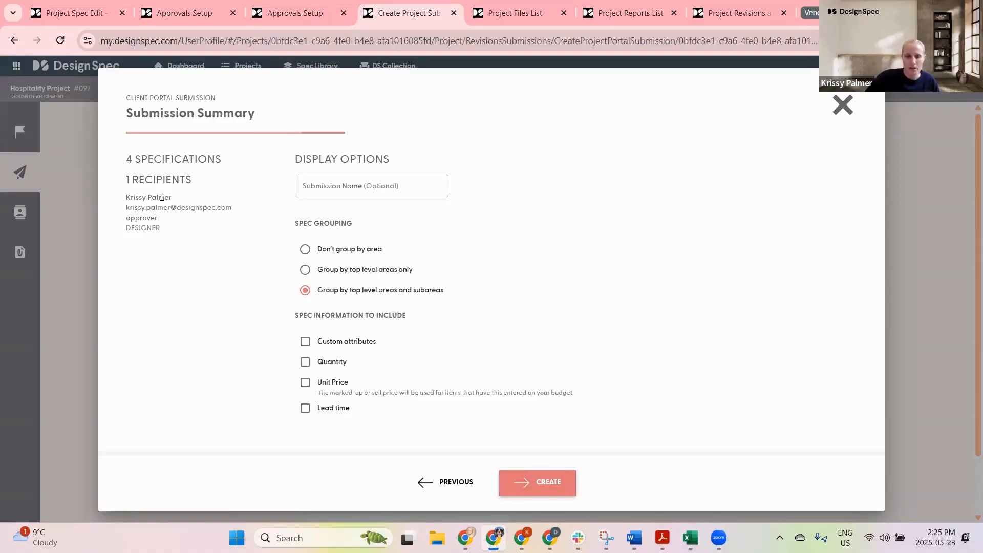
Step: Name the submission Artwork and set spec grouping to top level areas only
{"action": "left_click", "coordinate": [345, 186]}
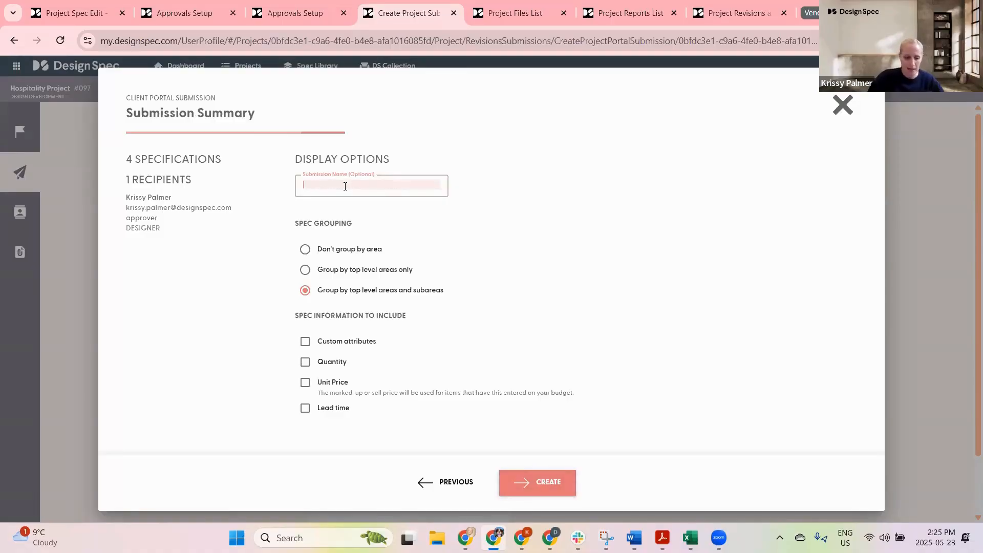
{"action": "type", "text": "Art"}
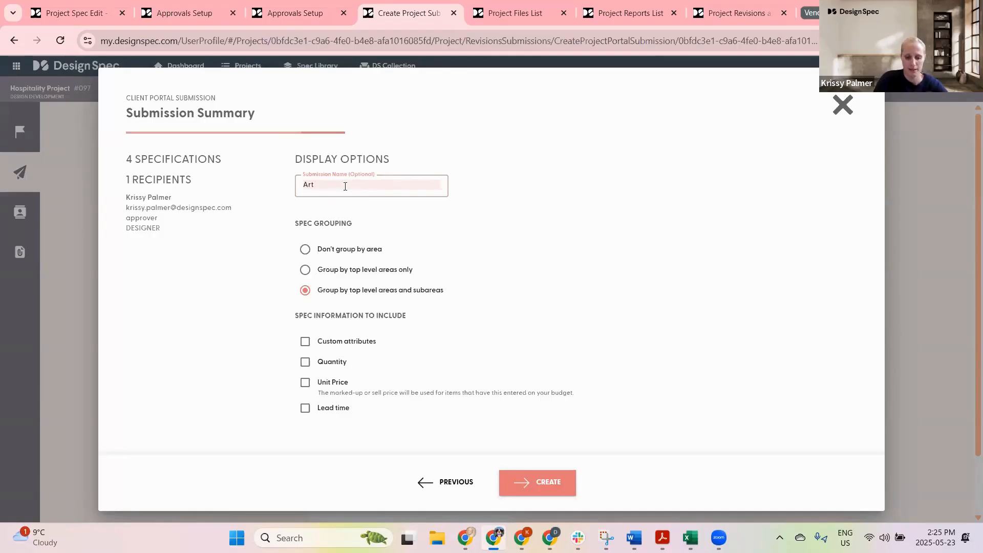
{"action": "type", "text": "work"}
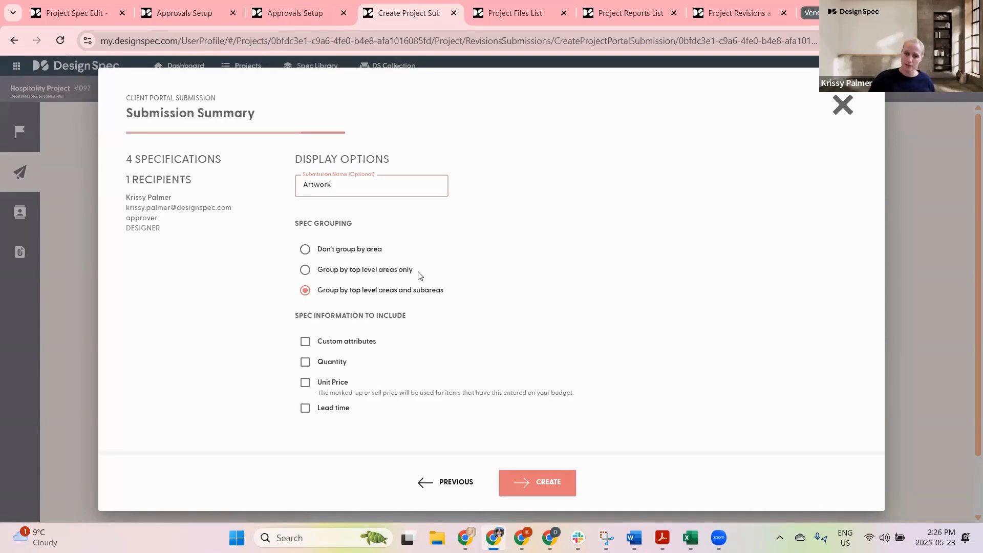
{"action": "left_click", "coordinate": [305, 271]}
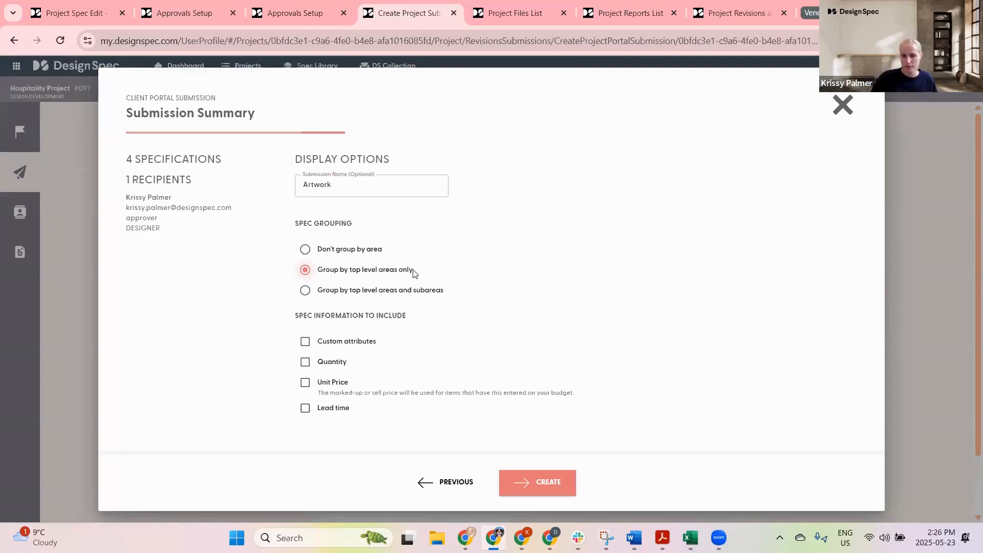
{"action": "left_click", "coordinate": [305, 292]}
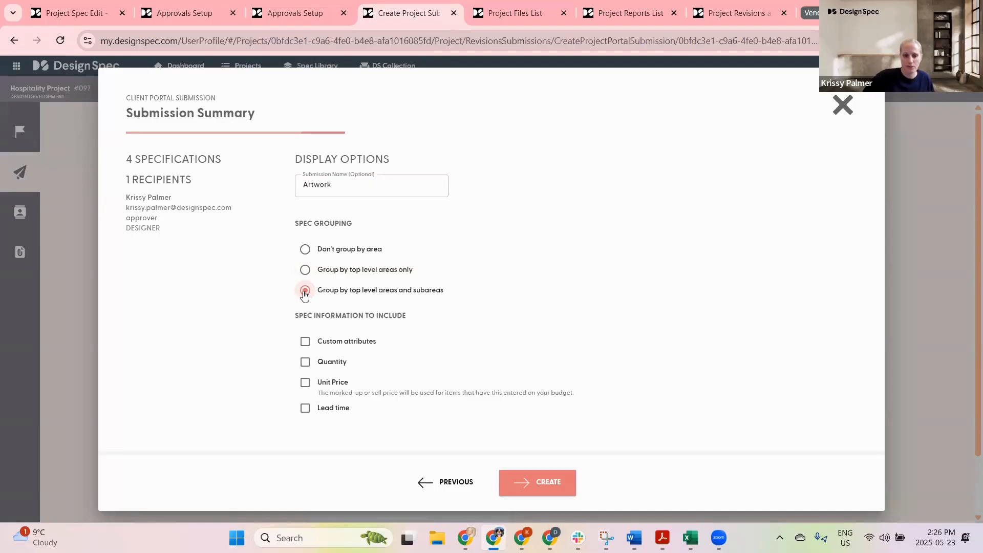
{"action": "left_click", "coordinate": [305, 270]}
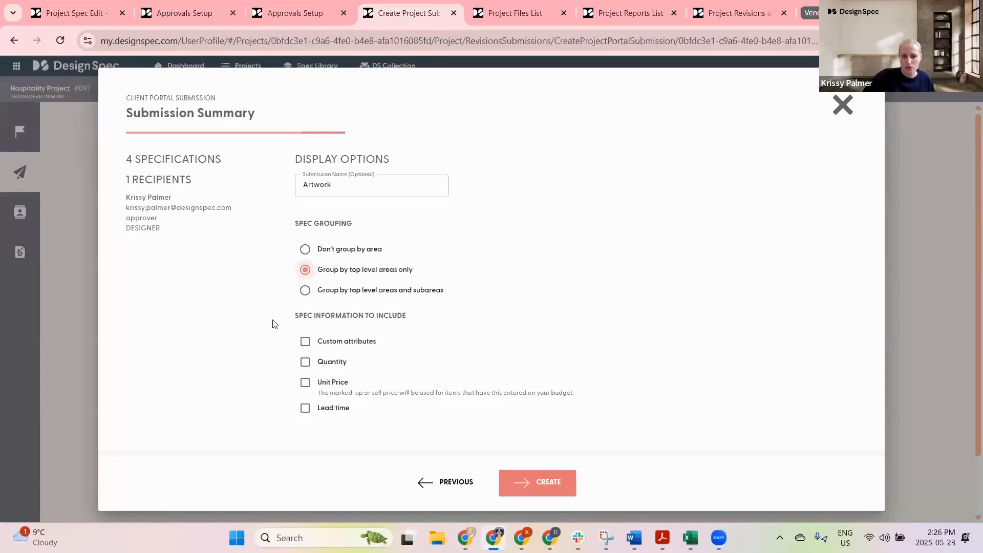
Step: Include custom attributes, quantity, unit price and lead time in the submission's spec information
{"action": "left_click", "coordinate": [307, 349]}
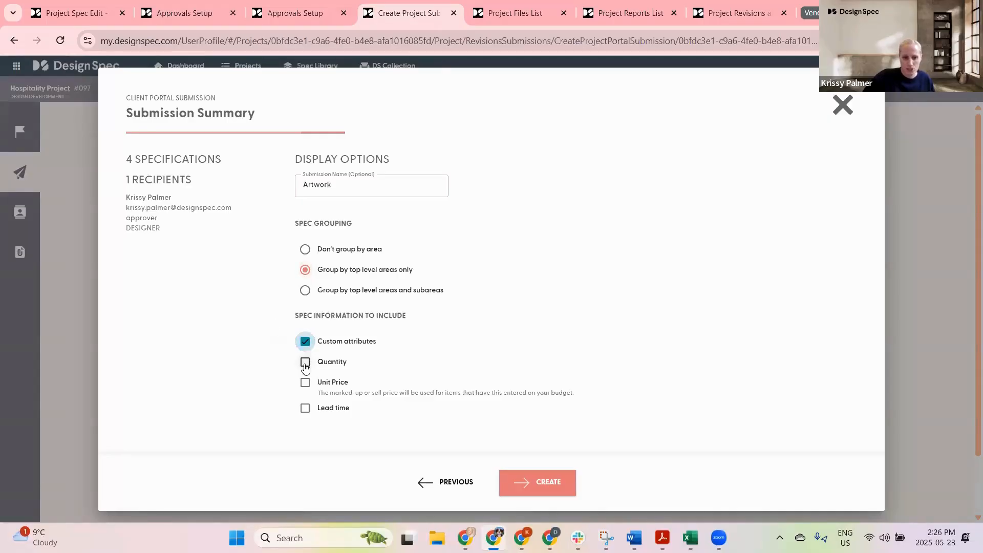
{"action": "left_click", "coordinate": [305, 362]}
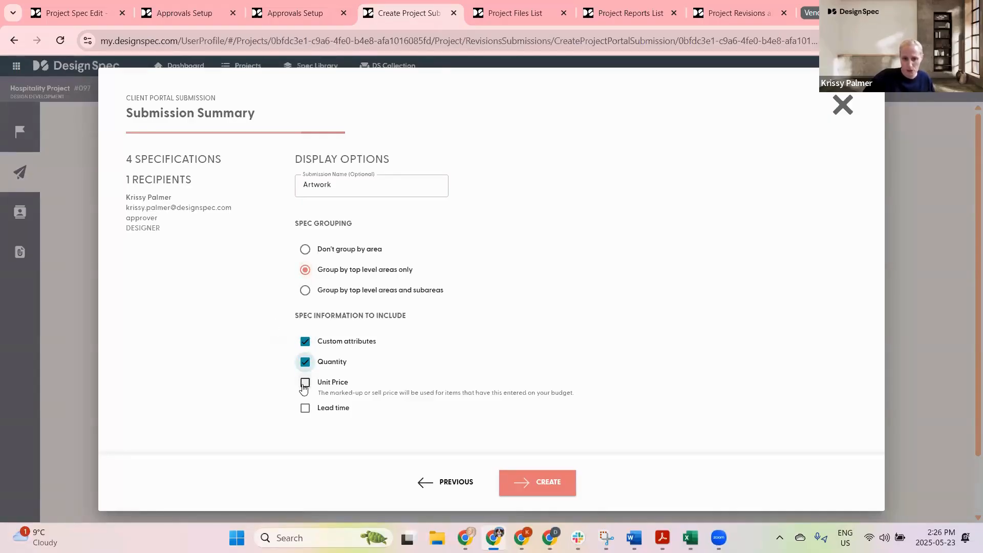
{"action": "left_click", "coordinate": [305, 382]}
{"action": "left_click", "coordinate": [305, 409]}
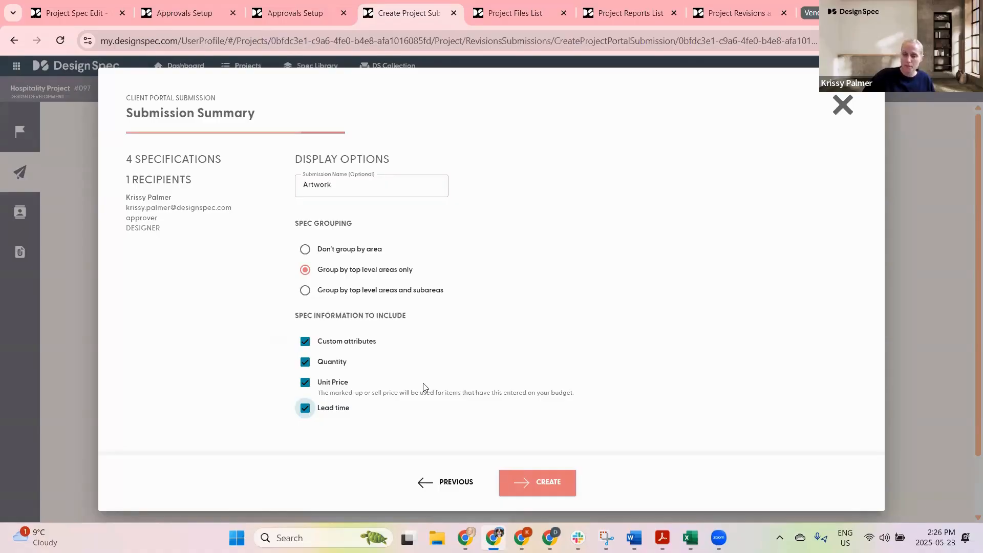
Step: Create the submission with pricing included and send it to the recipients now
{"action": "left_click", "coordinate": [544, 477]}
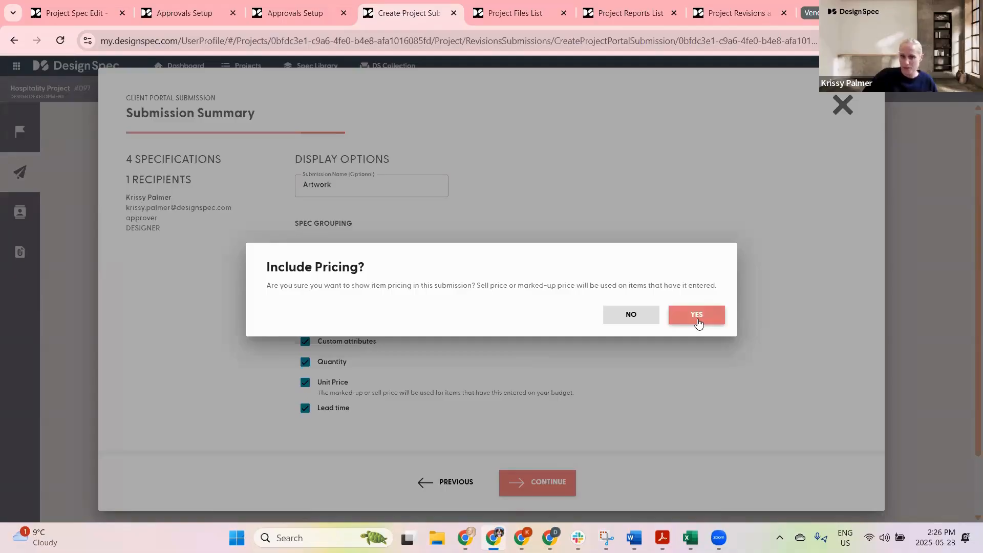
{"action": "left_click", "coordinate": [697, 321]}
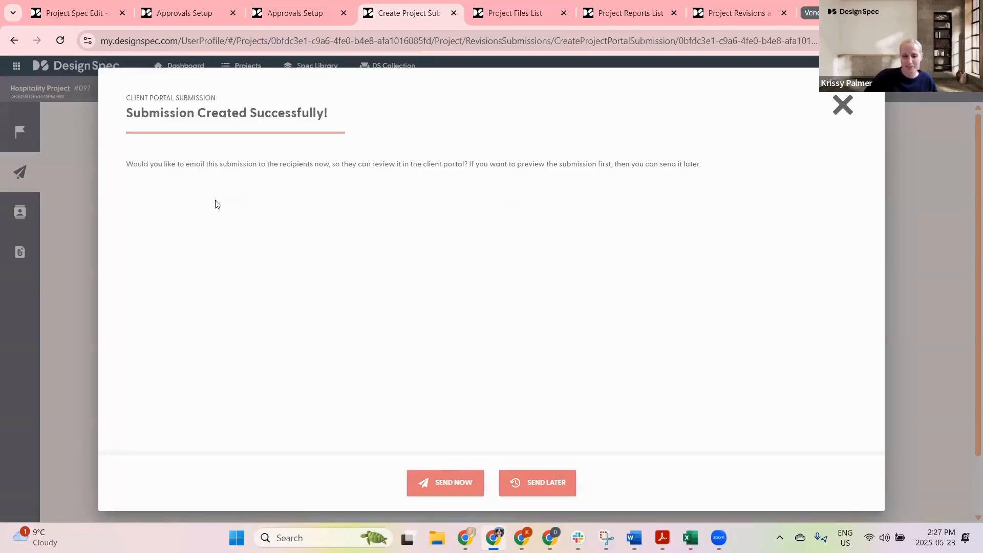
{"action": "left_click", "coordinate": [445, 482]}
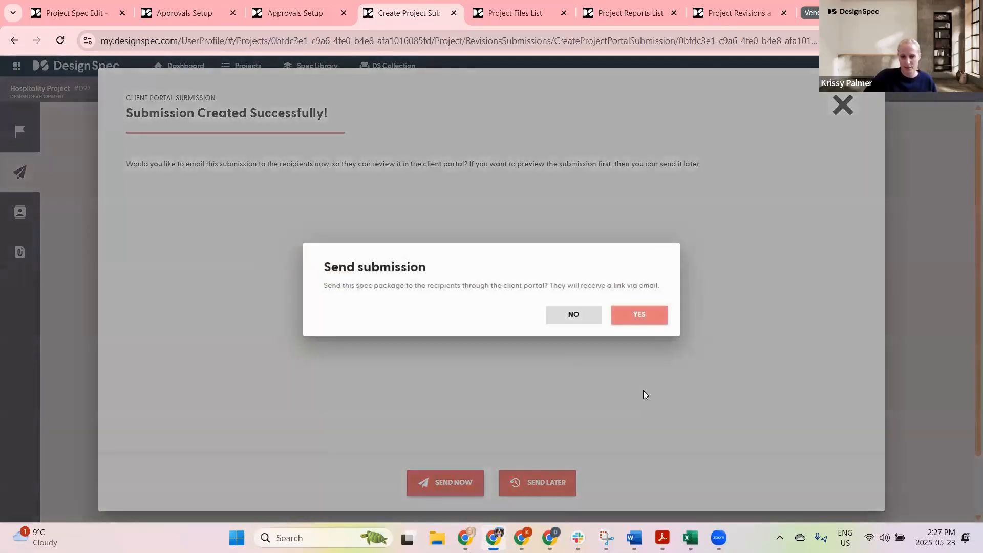
{"action": "left_click", "coordinate": [626, 314]}
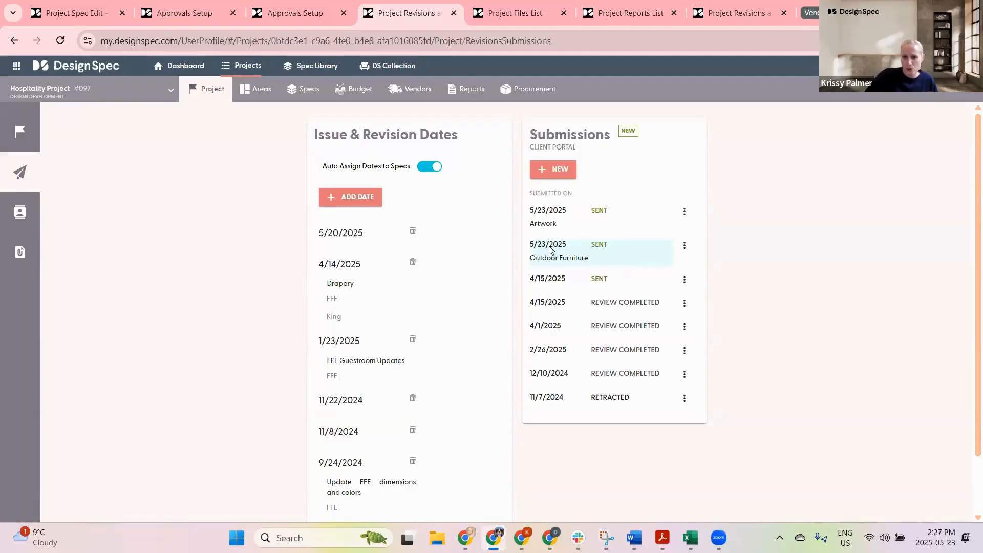
Step: Open the Outdoor Furniture submission's client portal link and select that submission in the portal
{"action": "left_click", "coordinate": [581, 251]}
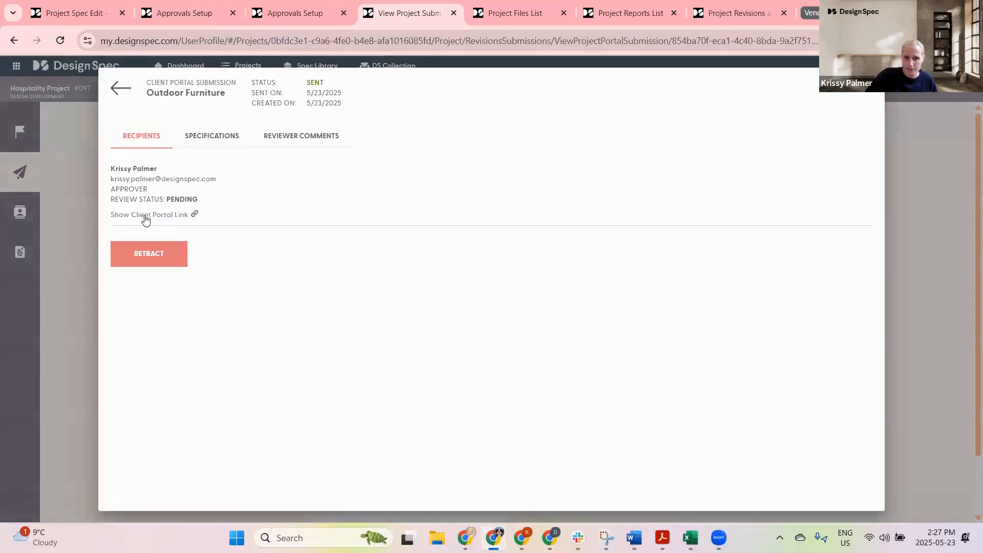
{"action": "left_click", "coordinate": [143, 218]}
{"action": "left_click", "coordinate": [211, 214]}
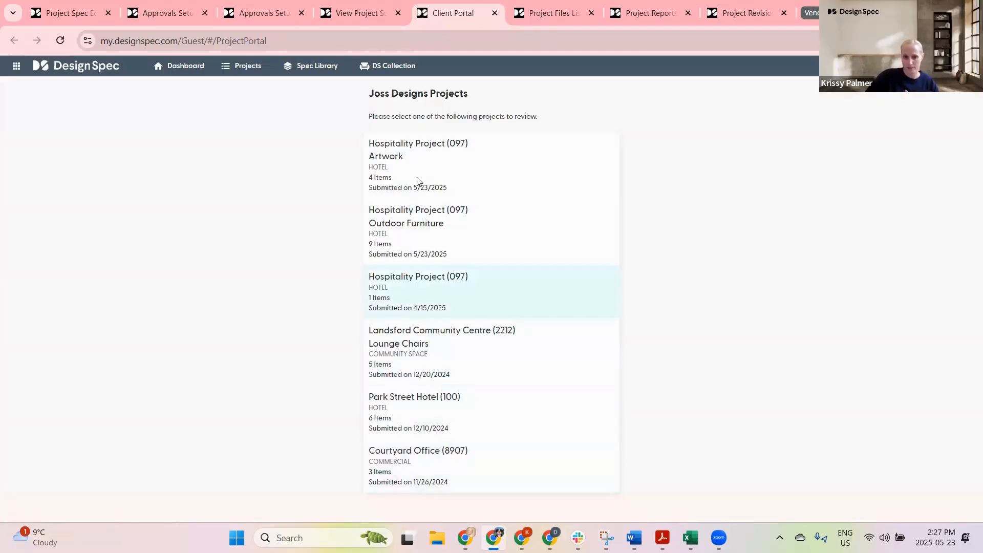
{"action": "left_click", "coordinate": [414, 213]}
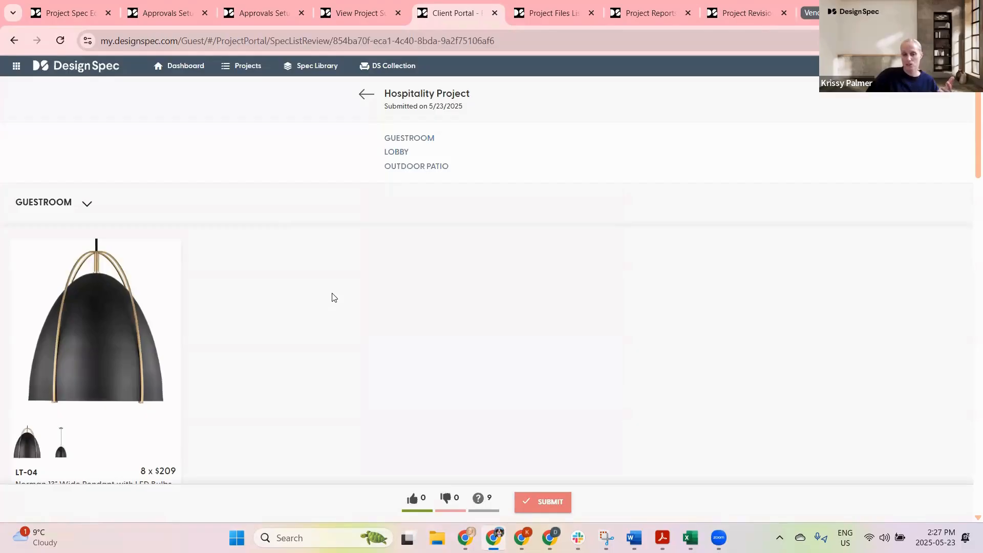
Step: Approve the LT-04 Norman pendant in the Guestroom section and open its comment field
{"action": "scroll", "coordinate": [330, 307], "scroll_direction": "down", "scroll_amount": 3}
{"action": "scroll", "coordinate": [297, 230], "scroll_direction": "down", "scroll_amount": 3}
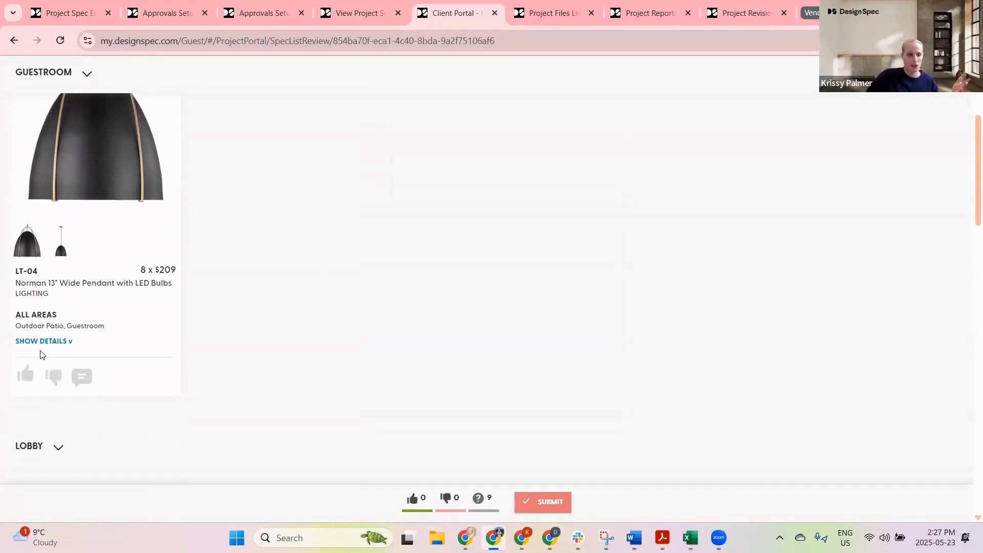
{"action": "left_click", "coordinate": [26, 326]}
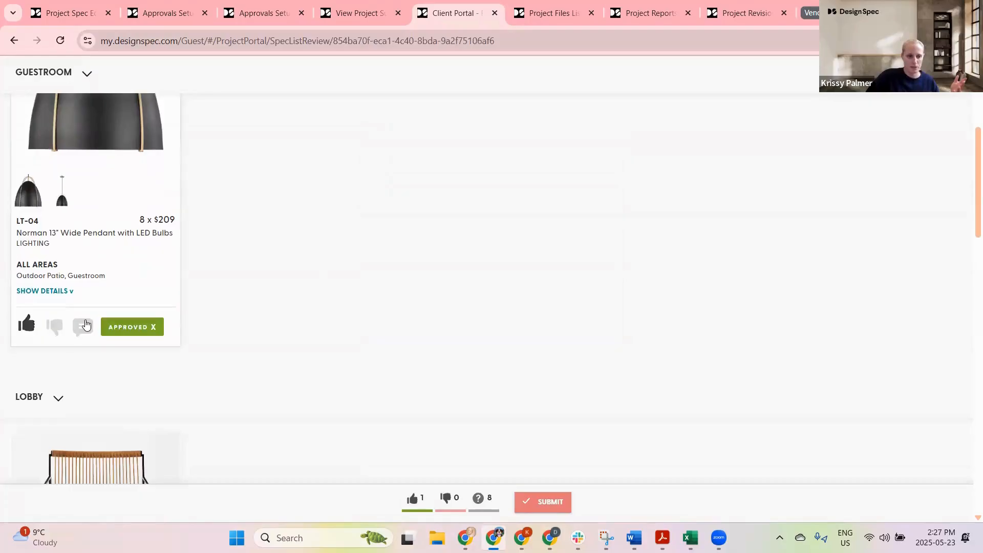
{"action": "left_click", "coordinate": [82, 327]}
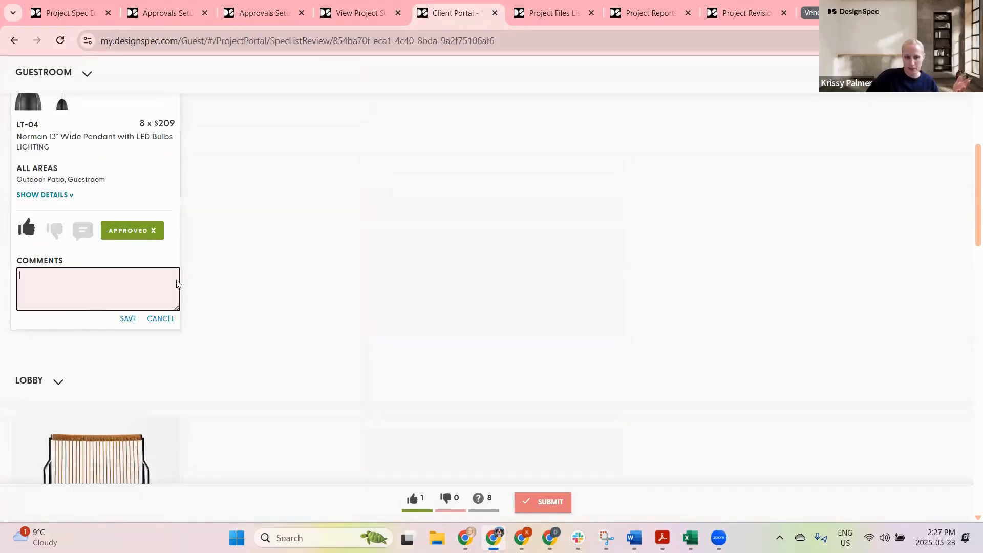
{"action": "left_click", "coordinate": [357, 296]}
Step: Reject the CH-12 Loom leather lounge chair in the Lobby section
{"action": "scroll", "coordinate": [358, 284], "scroll_direction": "down", "scroll_amount": 6}
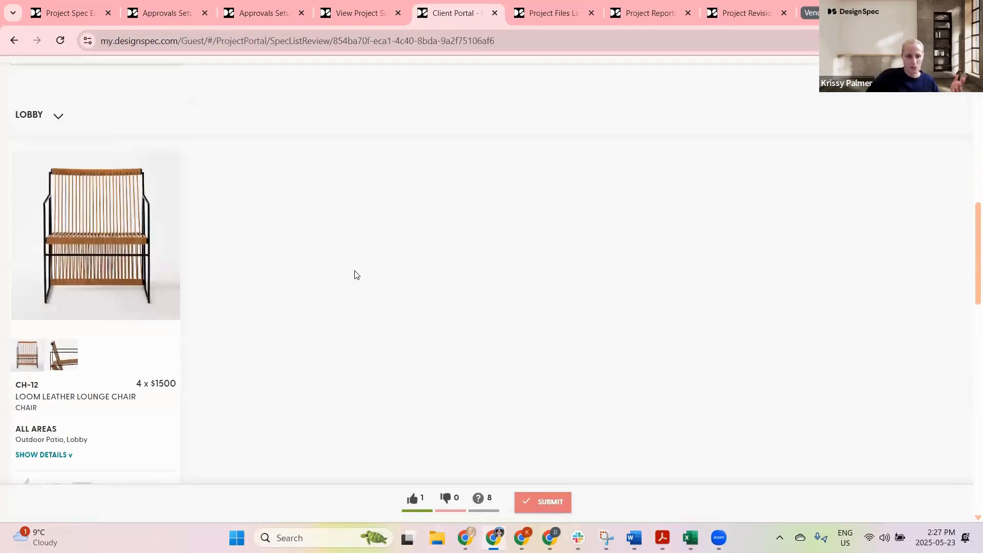
{"action": "scroll", "coordinate": [142, 306], "scroll_direction": "down", "scroll_amount": 3}
{"action": "left_click", "coordinate": [54, 364]}
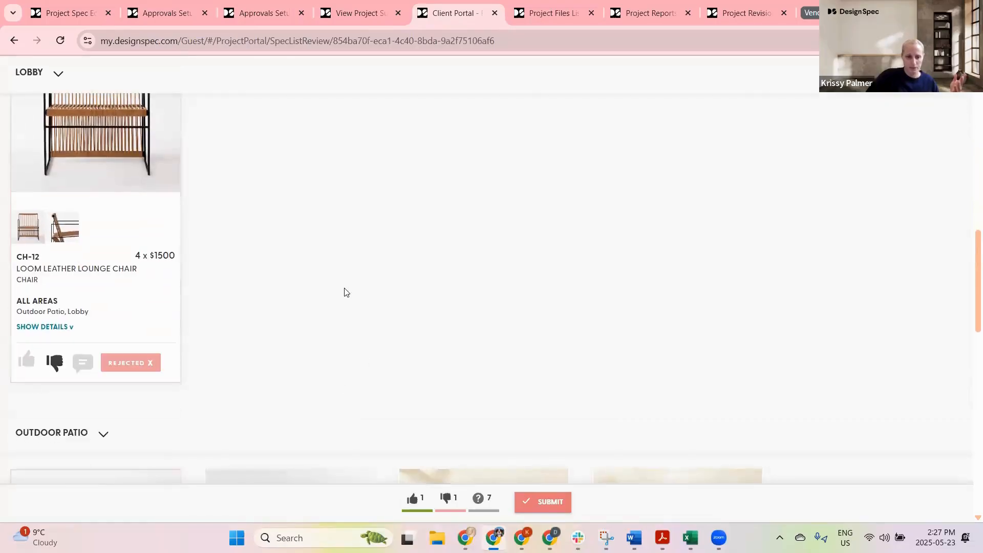
Step: Approve the CH-12, CH-27, CH-25 and CH-28 items in the Outdoor Patio section
{"action": "scroll", "coordinate": [340, 290], "scroll_direction": "down", "scroll_amount": 5}
{"action": "scroll", "coordinate": [320, 267], "scroll_direction": "down", "scroll_amount": 4}
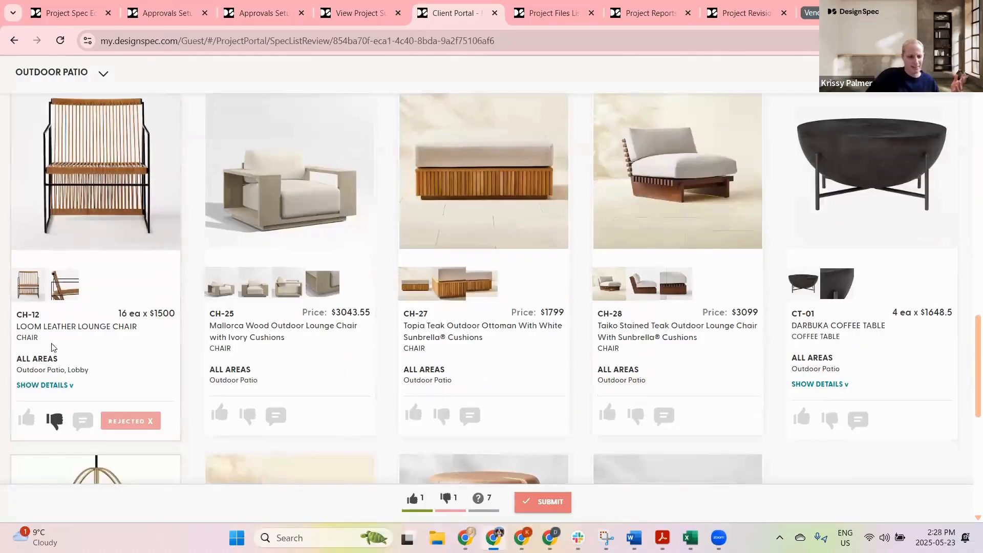
{"action": "left_click", "coordinate": [27, 418]}
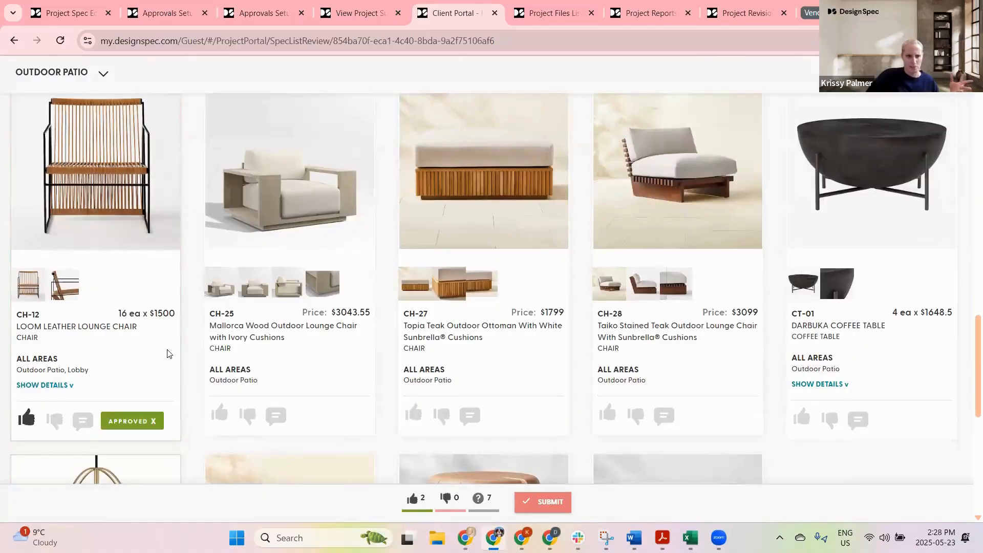
{"action": "left_click", "coordinate": [414, 413]}
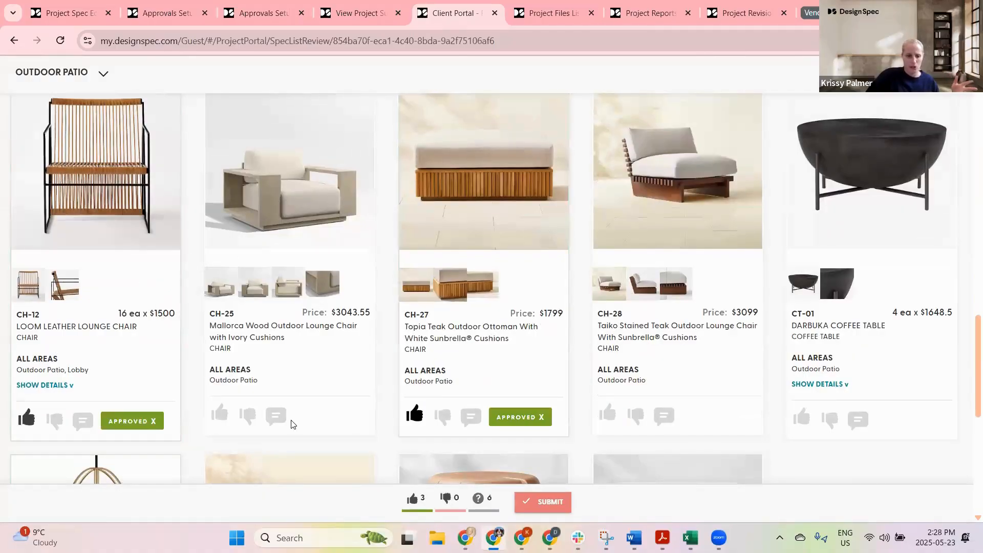
{"action": "left_click", "coordinate": [220, 413]}
{"action": "left_click", "coordinate": [607, 413]}
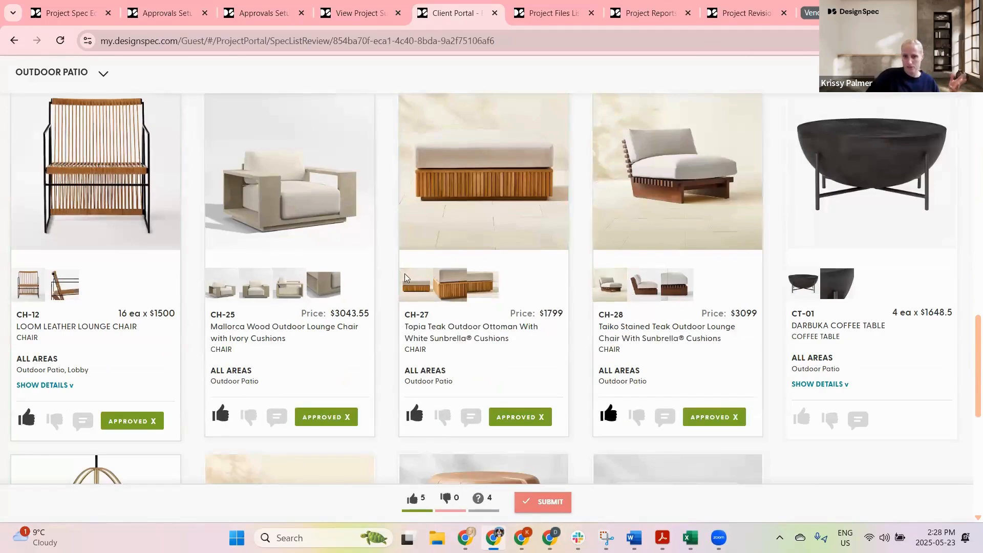
Step: Approve the CT-01 coffee table, SO-01 loveseat and STB-01 accent table in the Outdoor Patio section
{"action": "scroll", "coordinate": [285, 215], "scroll_direction": "up", "scroll_amount": 3}
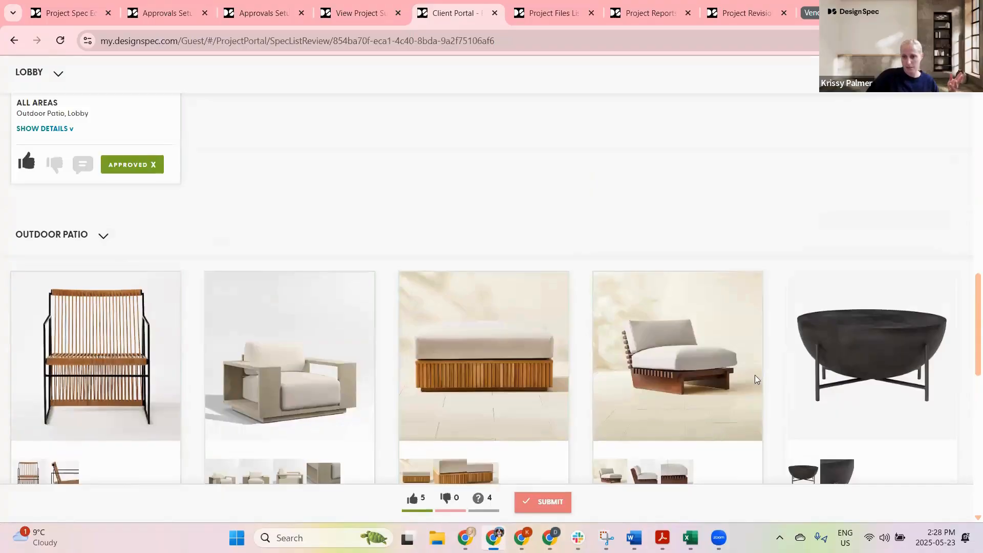
{"action": "scroll", "coordinate": [778, 332], "scroll_direction": "down", "scroll_amount": 4}
{"action": "scroll", "coordinate": [789, 353], "scroll_direction": "down", "scroll_amount": 2}
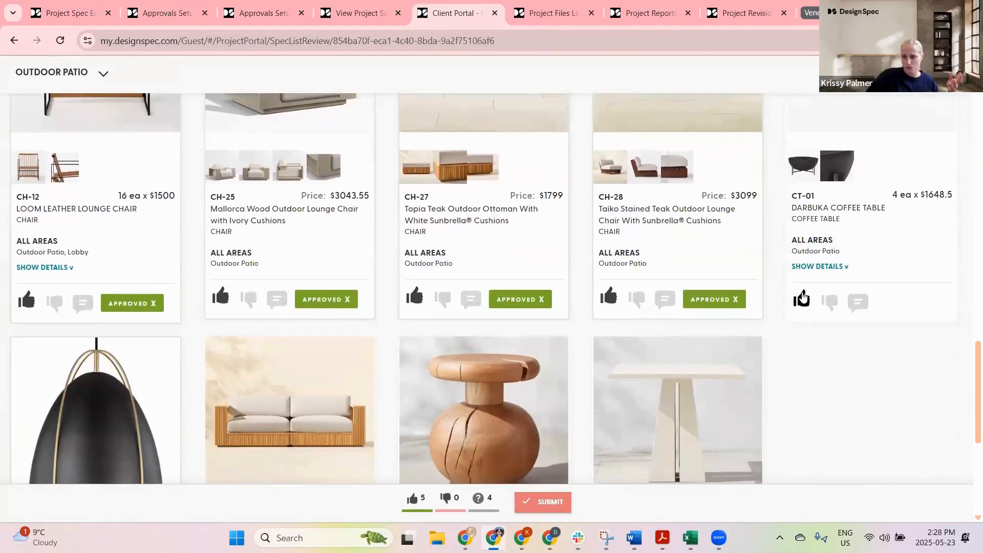
{"action": "left_click", "coordinate": [801, 298]}
{"action": "scroll", "coordinate": [190, 375], "scroll_direction": "down", "scroll_amount": 6}
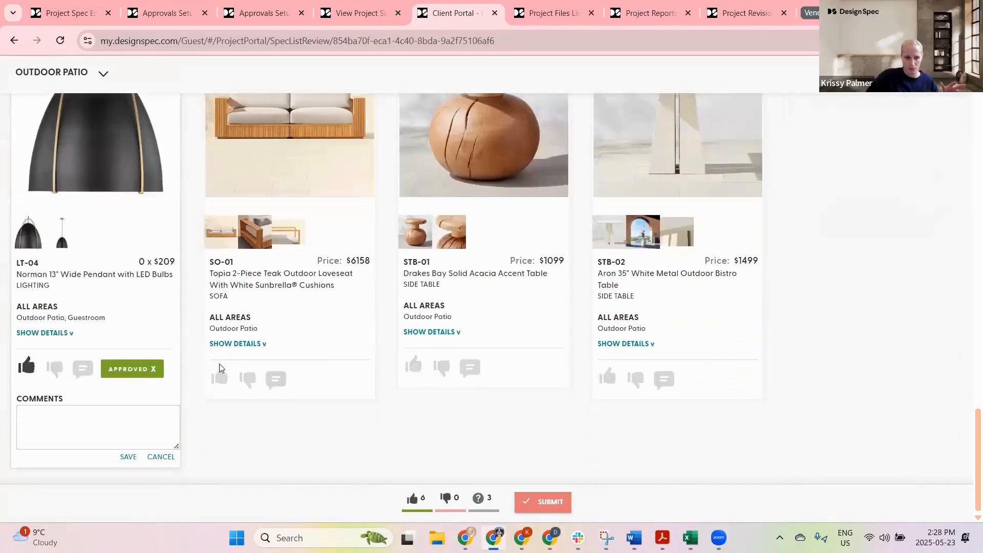
{"action": "left_click", "coordinate": [220, 377]}
{"action": "left_click", "coordinate": [414, 366]}
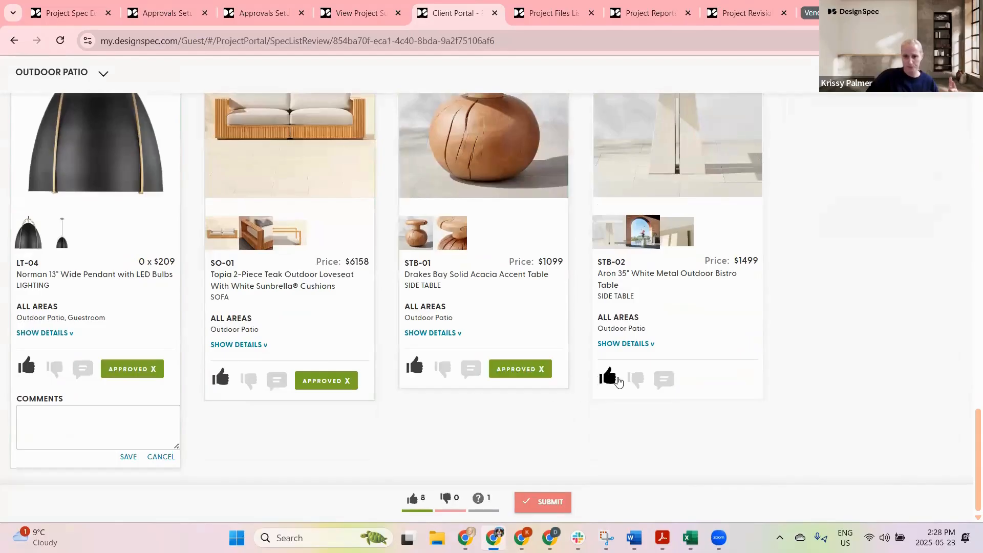
Step: Approve the STB-02 Aron outdoor bistro table and submit the completed client review
{"action": "left_click", "coordinate": [607, 378]}
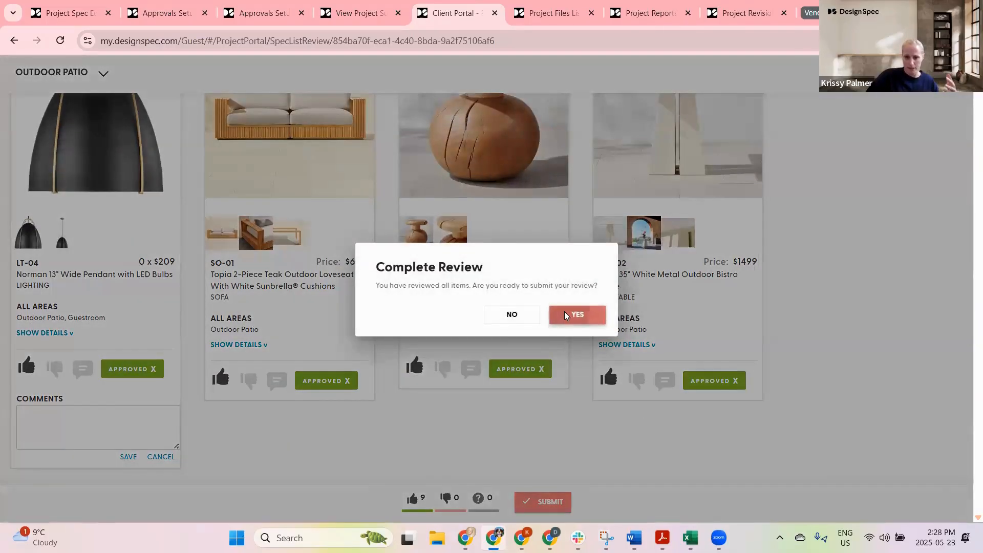
{"action": "left_click", "coordinate": [564, 312]}
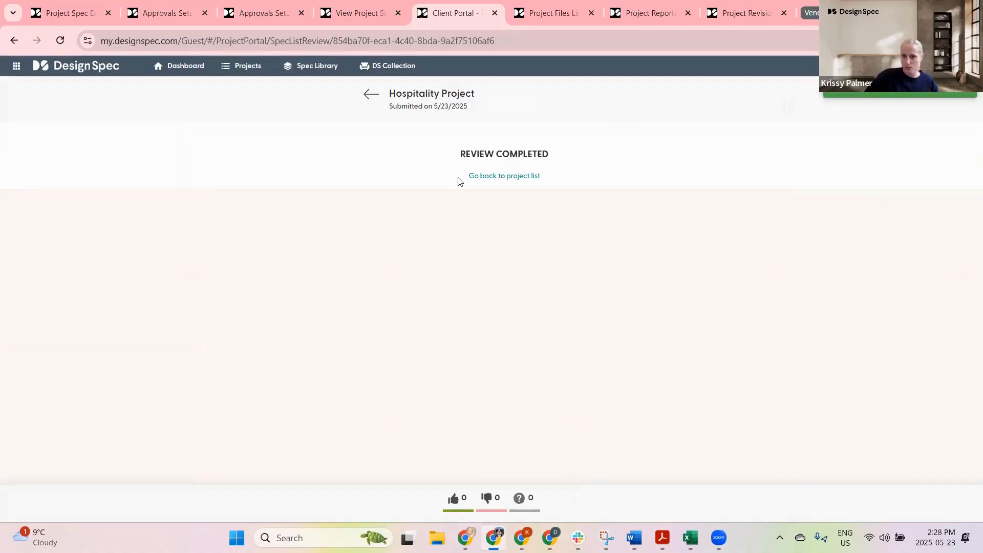
Step: Return to the project's submissions list and check the Outdoor Furniture submission's review status
{"action": "left_click", "coordinate": [355, 13]}
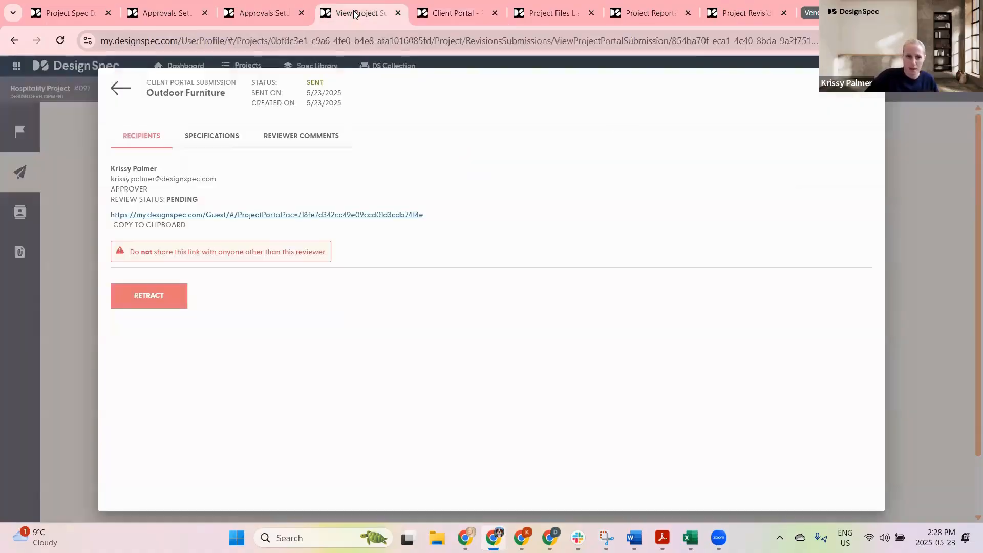
{"action": "left_click", "coordinate": [118, 89]}
{"action": "left_click", "coordinate": [60, 41]}
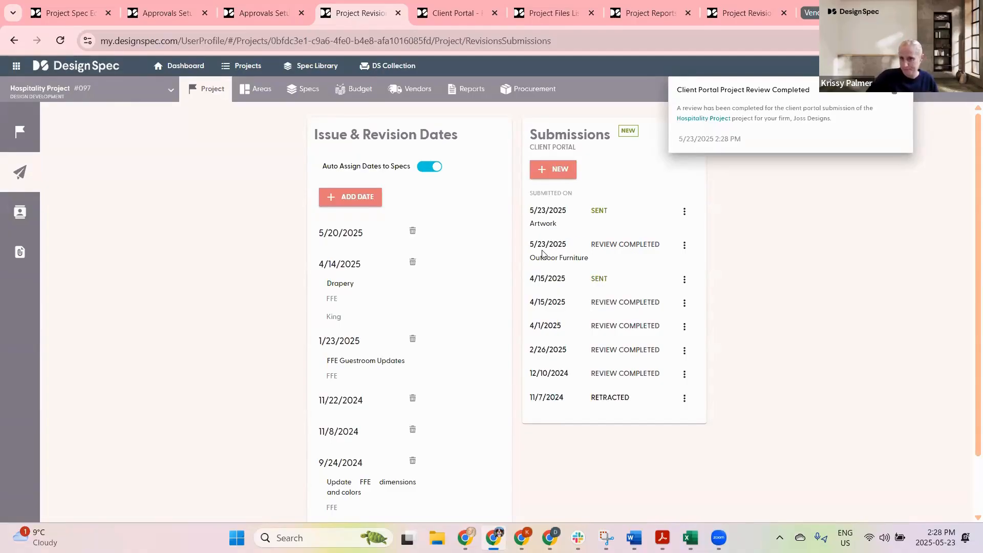
Step: Filter specs to Chair and view the CH-16 Abruzzo Charcoal Leather Tufted Chair's client portal review history
{"action": "left_click", "coordinate": [300, 90]}
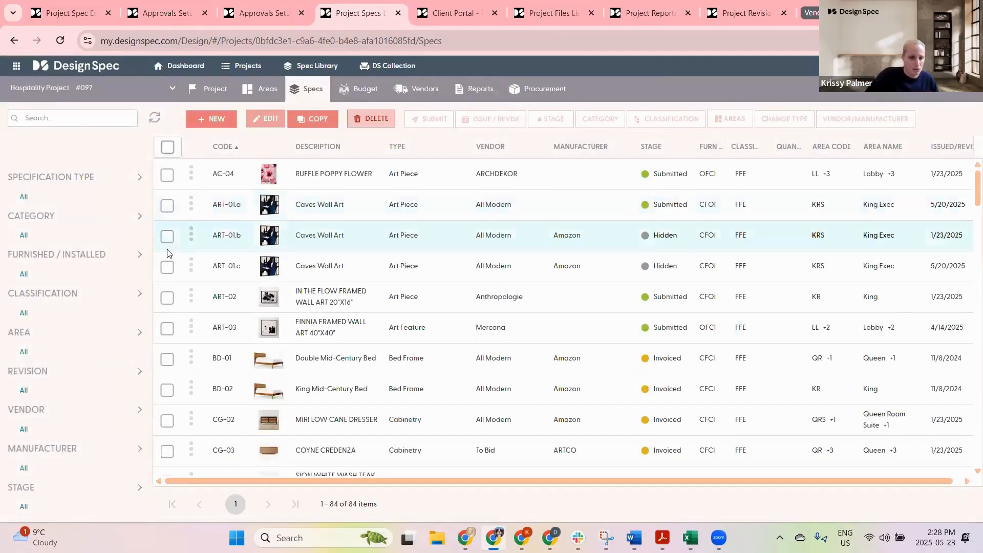
{"action": "left_click", "coordinate": [59, 181]}
{"action": "left_click", "coordinate": [34, 352]}
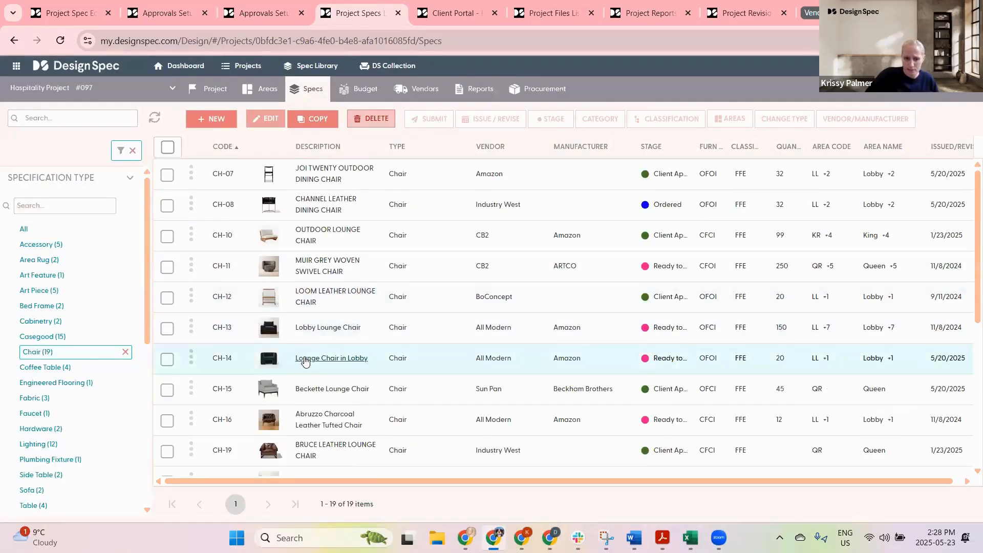
{"action": "left_click", "coordinate": [328, 419]}
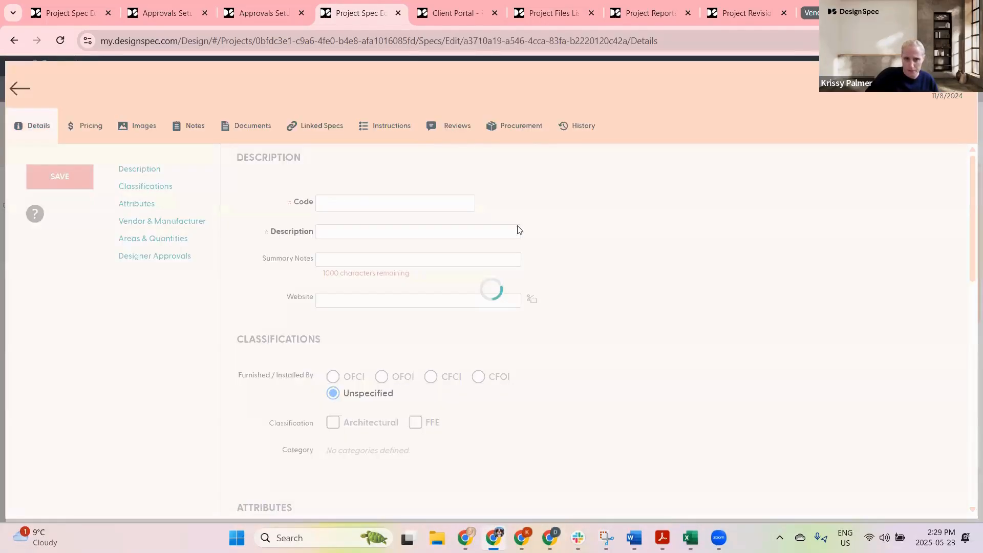
{"action": "left_click", "coordinate": [447, 127]}
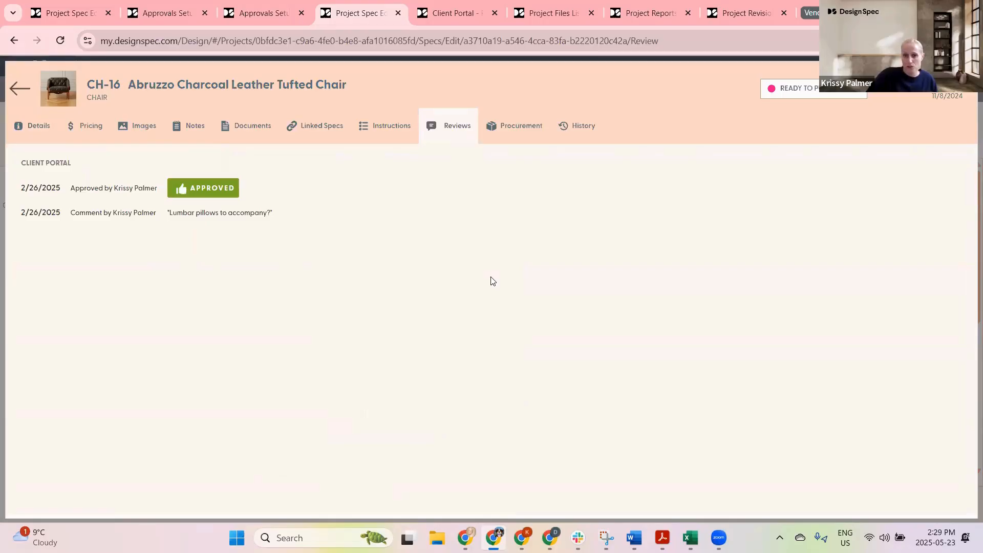
{"action": "left_click", "coordinate": [20, 88]}
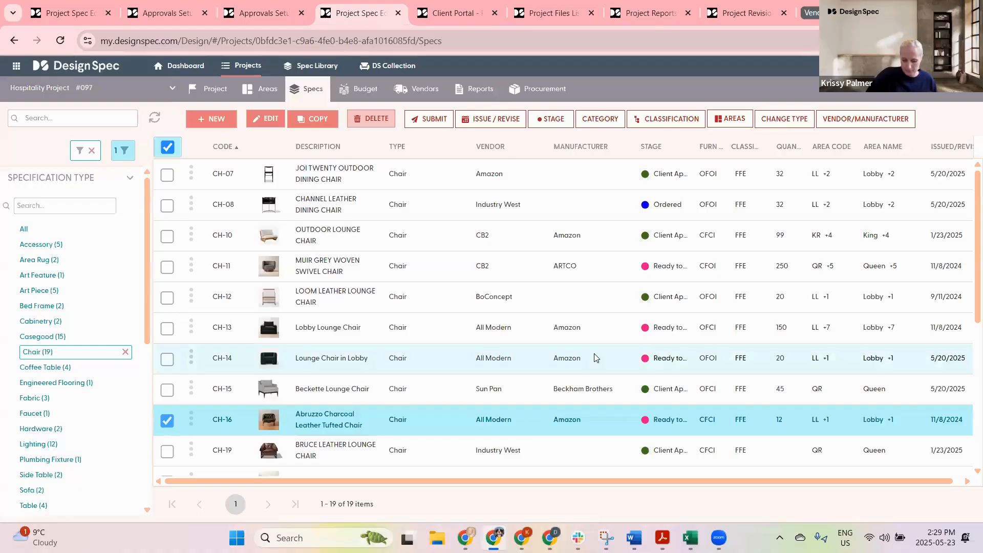
Step: Open the Vendors list, glance at its label filter, and go to the vendor/manufacturer labels page
{"action": "left_click", "coordinate": [422, 88]}
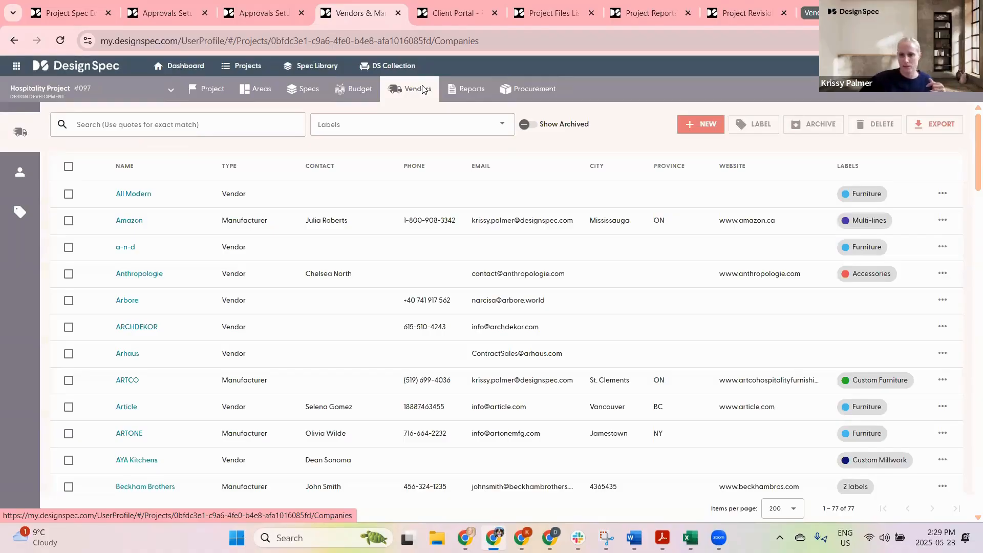
{"action": "left_click", "coordinate": [365, 126]}
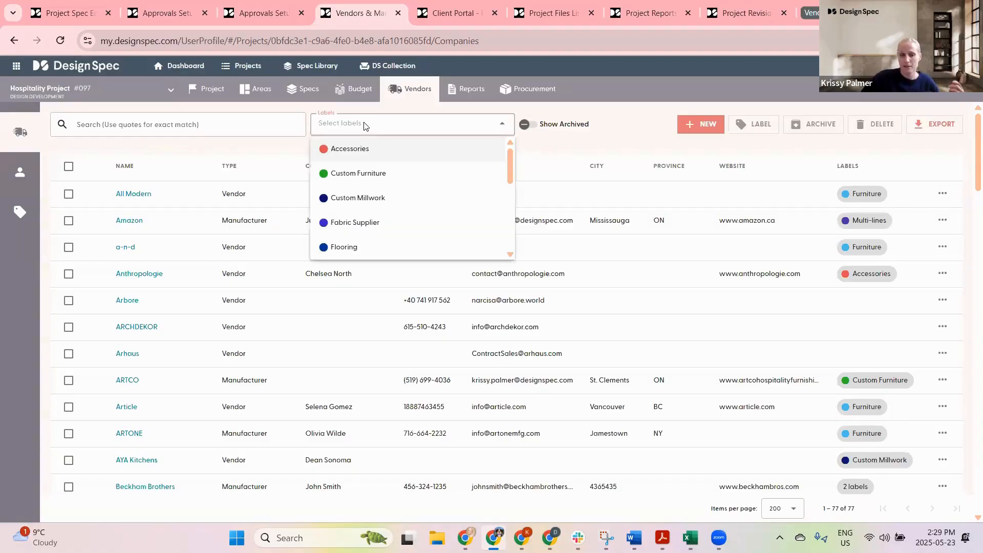
{"action": "left_click", "coordinate": [25, 211]}
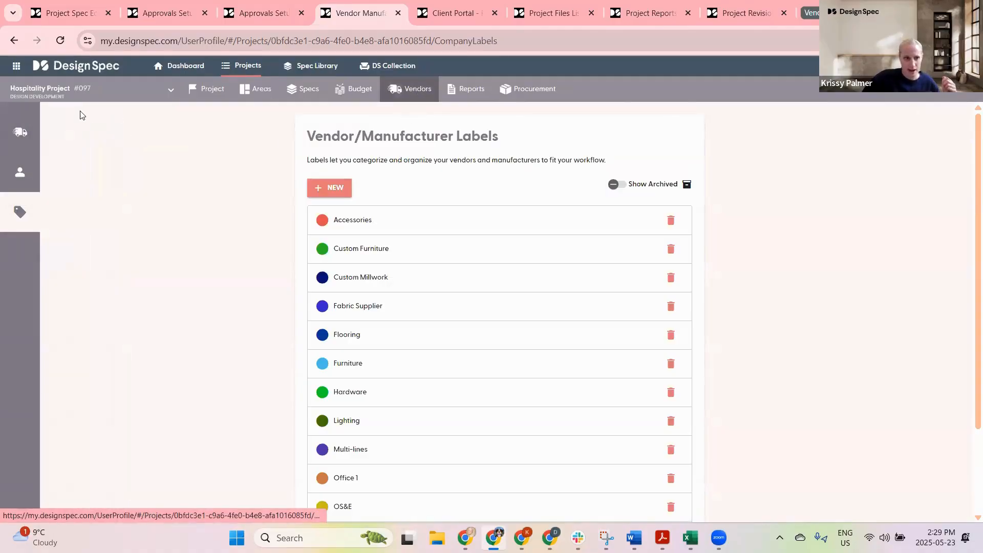
{"action": "mouse_move", "coordinate": [19, 132]}
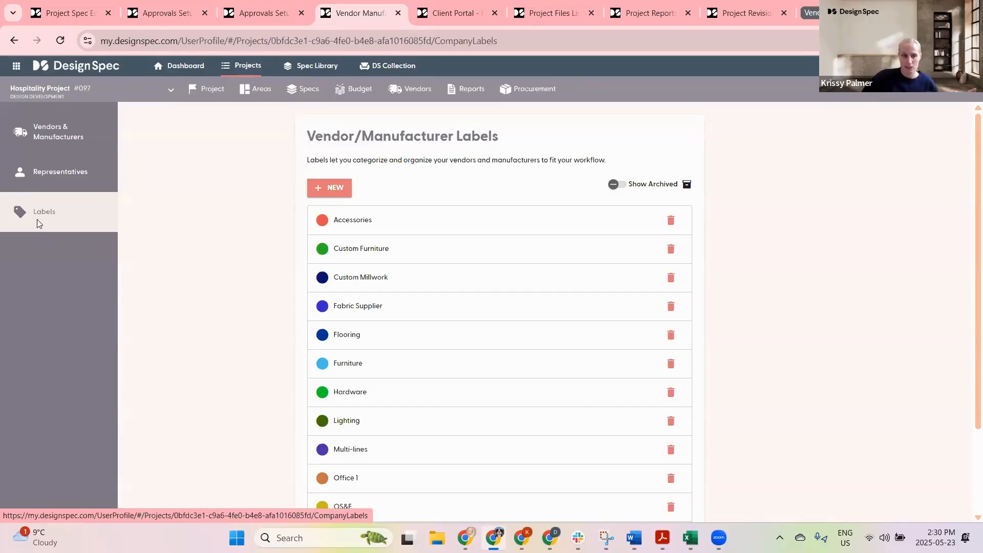
{"action": "left_click", "coordinate": [335, 188]}
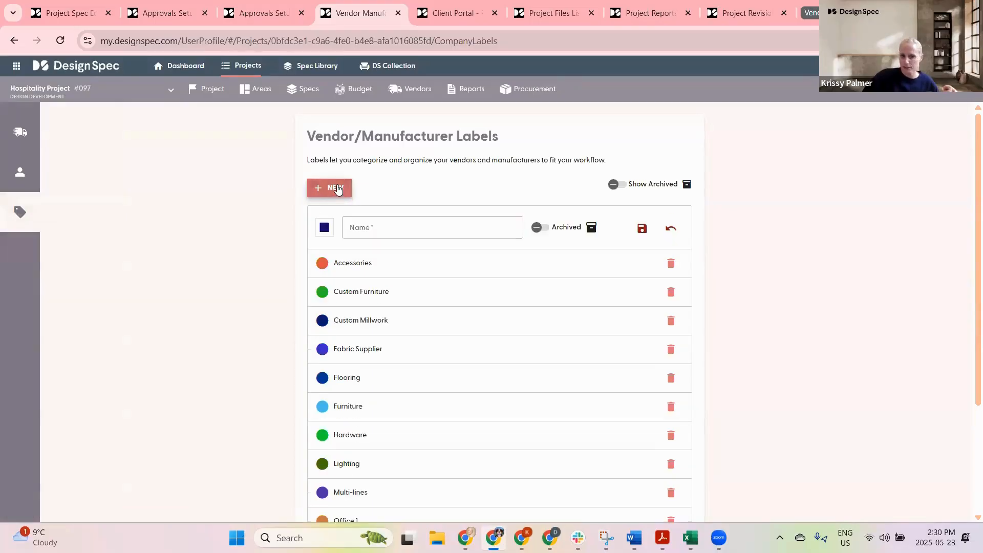
{"action": "left_click", "coordinate": [365, 228]}
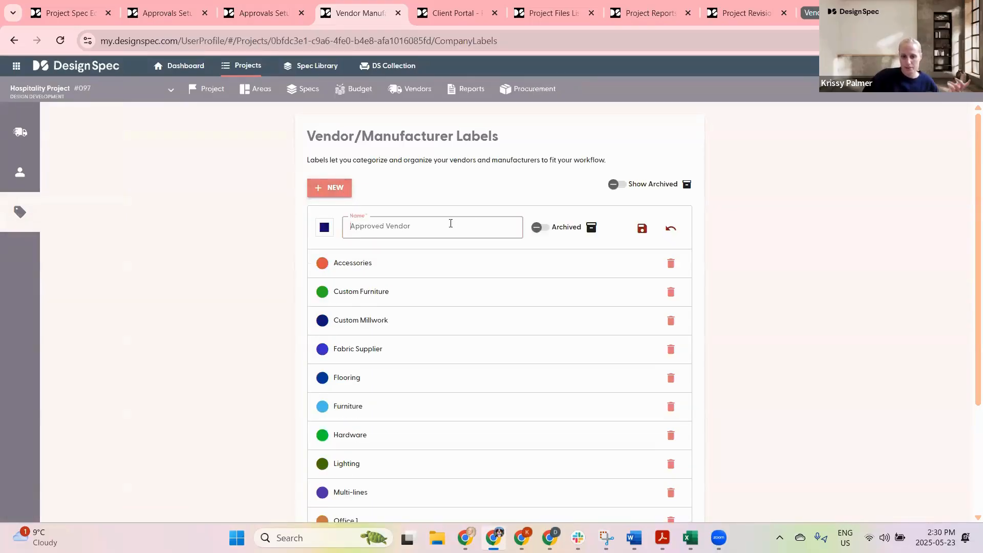
{"action": "left_click", "coordinate": [324, 228]}
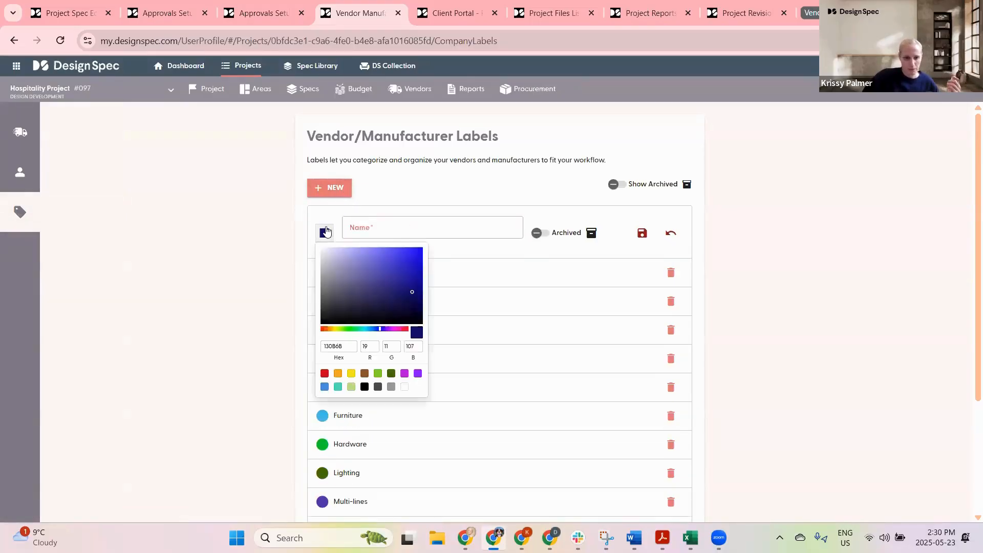
{"action": "left_click_drag", "start_coordinate": [412, 295], "coordinate": [333, 263]}
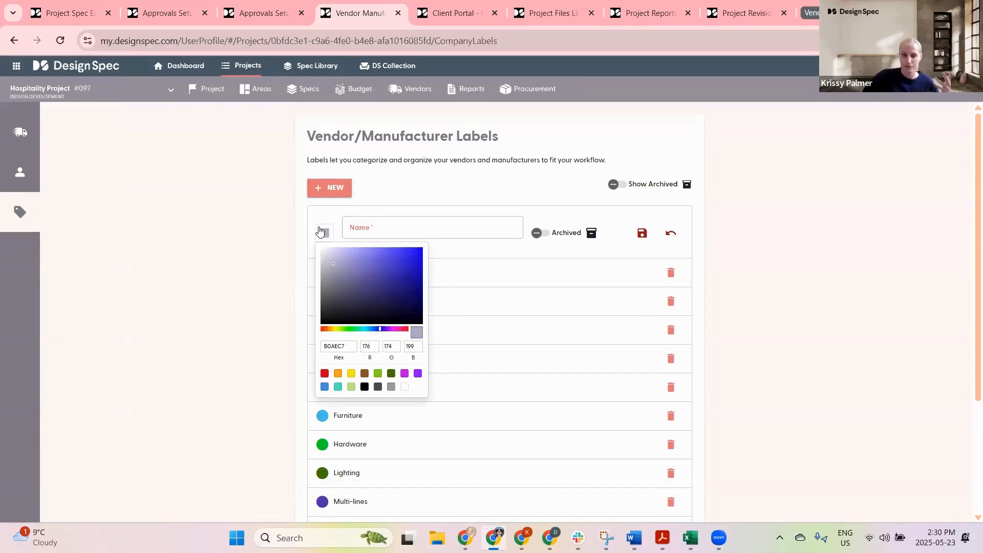
{"action": "left_click", "coordinate": [281, 240]}
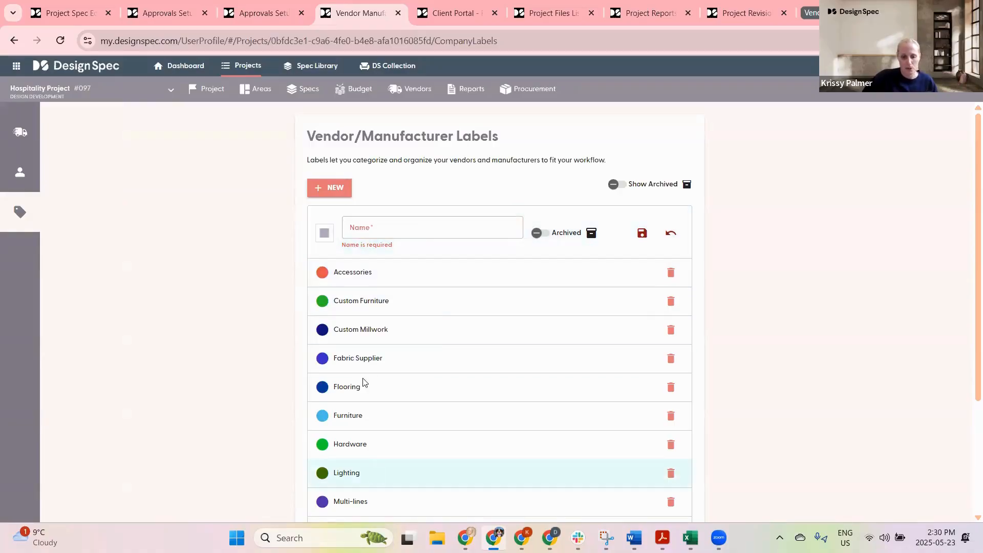
{"action": "scroll", "coordinate": [402, 493], "scroll_direction": "down", "scroll_amount": 3}
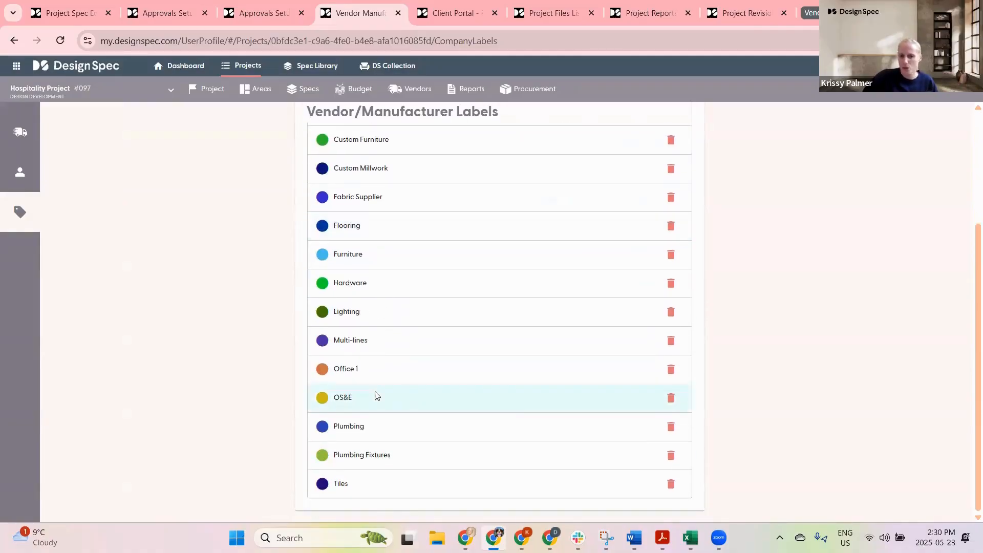
{"action": "scroll", "coordinate": [384, 379], "scroll_direction": "up", "scroll_amount": 3}
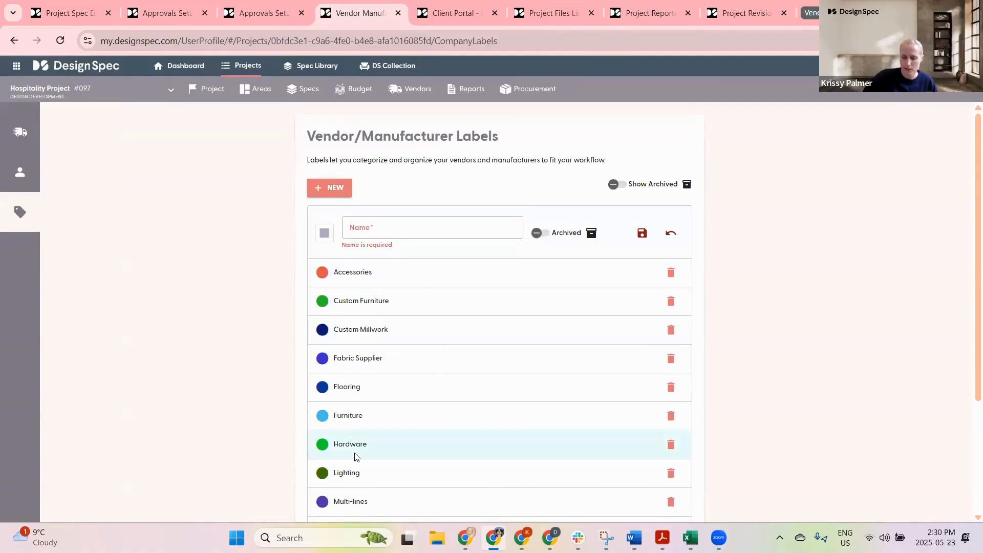
Step: Return to the Vendors & Manufacturers list and browse through all the companies
{"action": "left_click", "coordinate": [34, 131]}
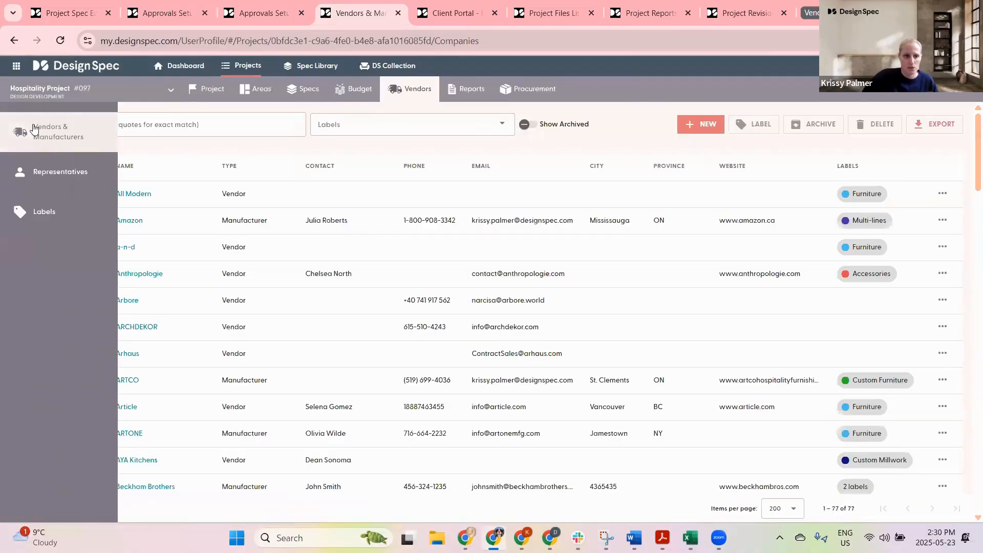
{"action": "scroll", "coordinate": [587, 405], "scroll_direction": "down", "scroll_amount": 8}
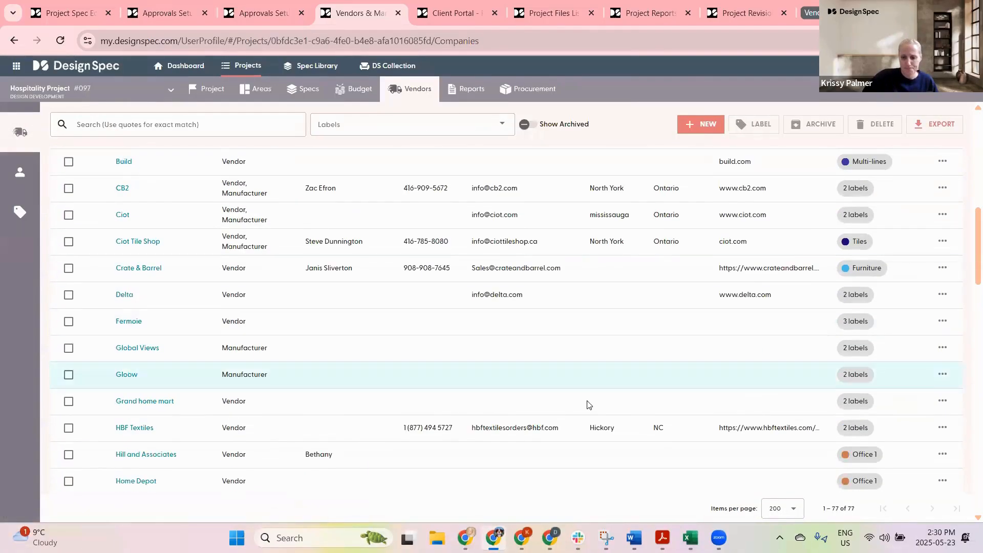
{"action": "scroll", "coordinate": [587, 405], "scroll_direction": "down", "scroll_amount": 10}
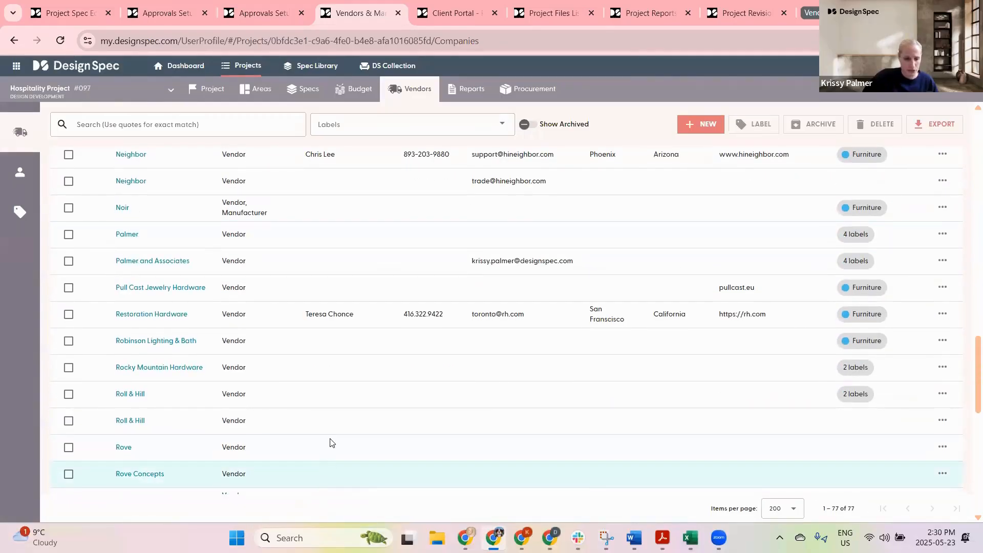
{"action": "scroll", "coordinate": [331, 442], "scroll_direction": "down", "scroll_amount": 10}
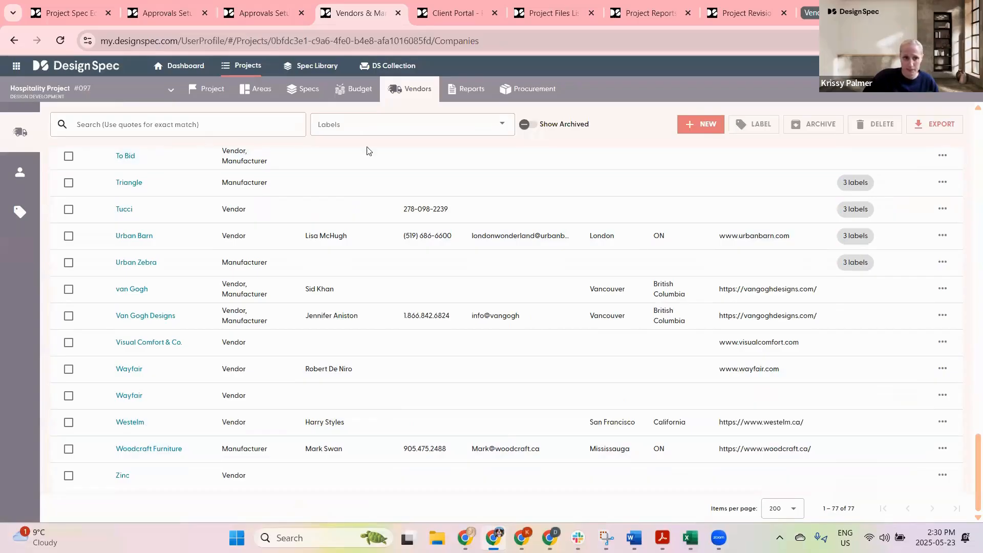
Step: Filter the vendor list by the Flooring label, then clear the label filter
{"action": "left_click", "coordinate": [358, 125]}
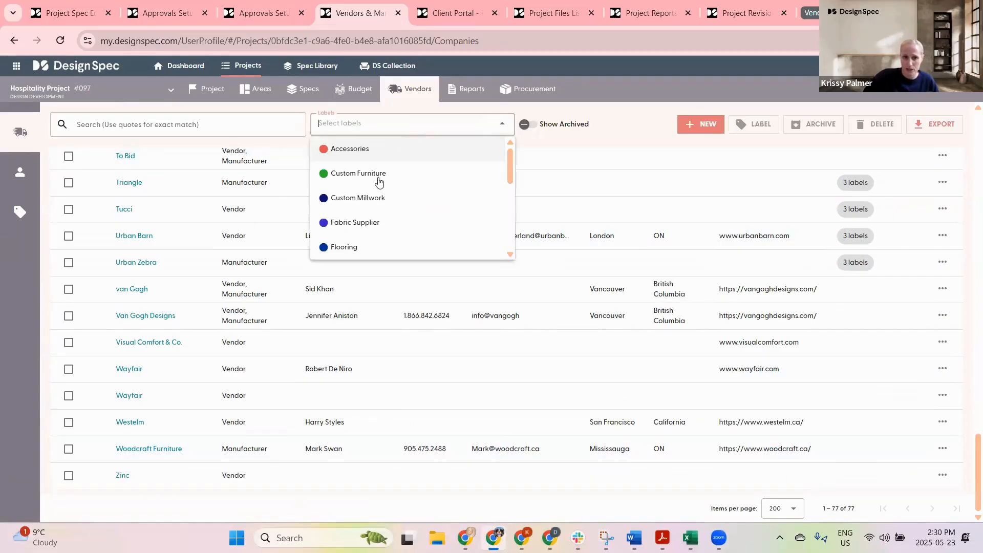
{"action": "left_click", "coordinate": [348, 248]}
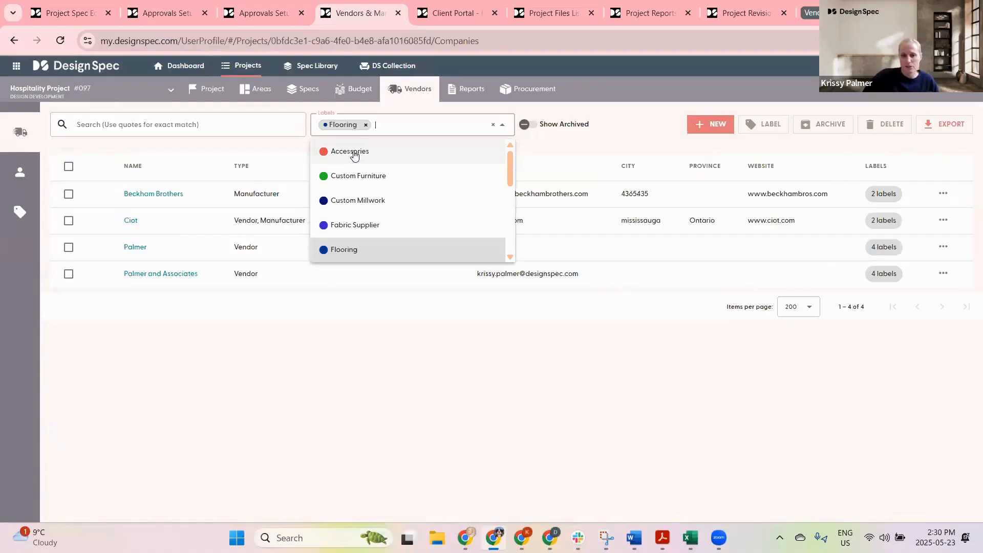
{"action": "left_click", "coordinate": [365, 125]}
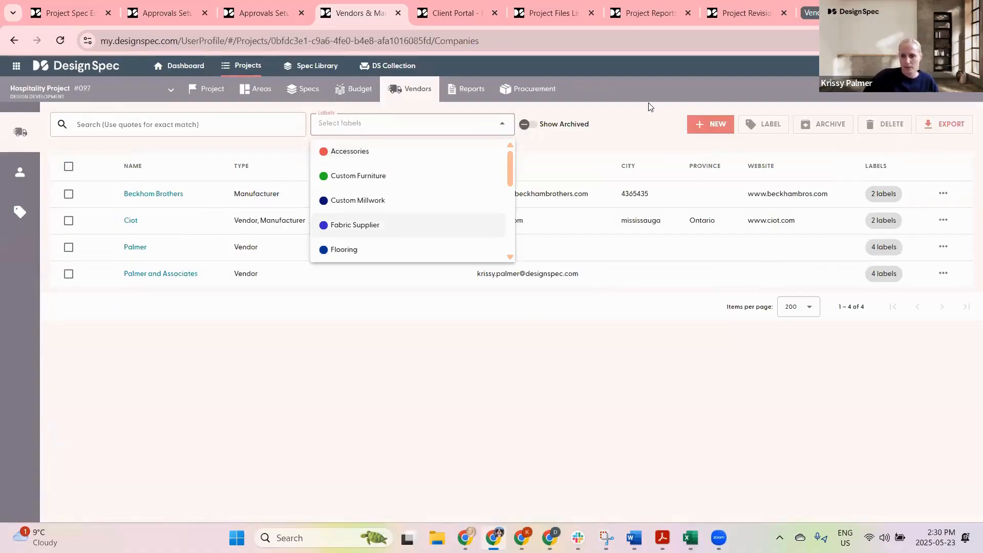
{"action": "left_click", "coordinate": [647, 116]}
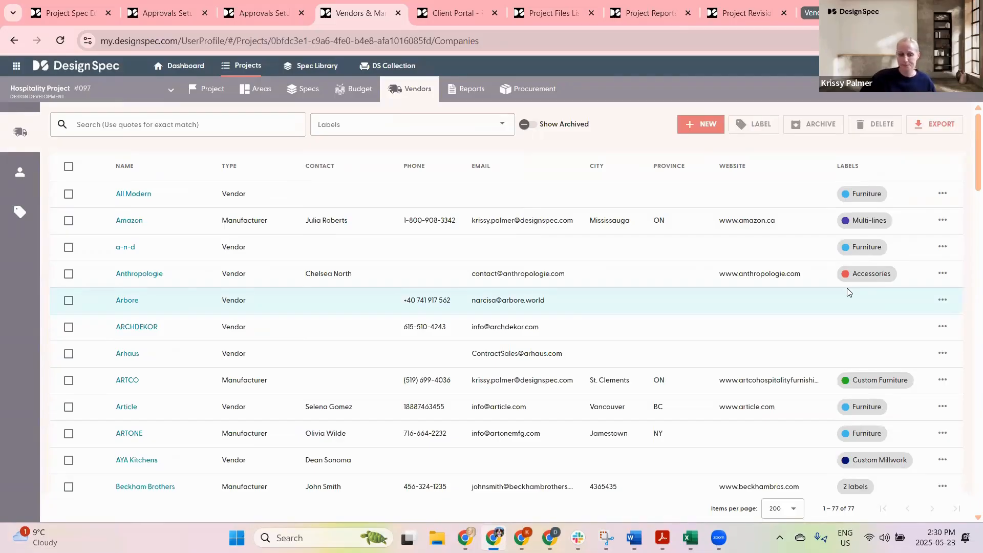
{"action": "left_click", "coordinate": [68, 300]}
{"action": "left_click", "coordinate": [68, 273]}
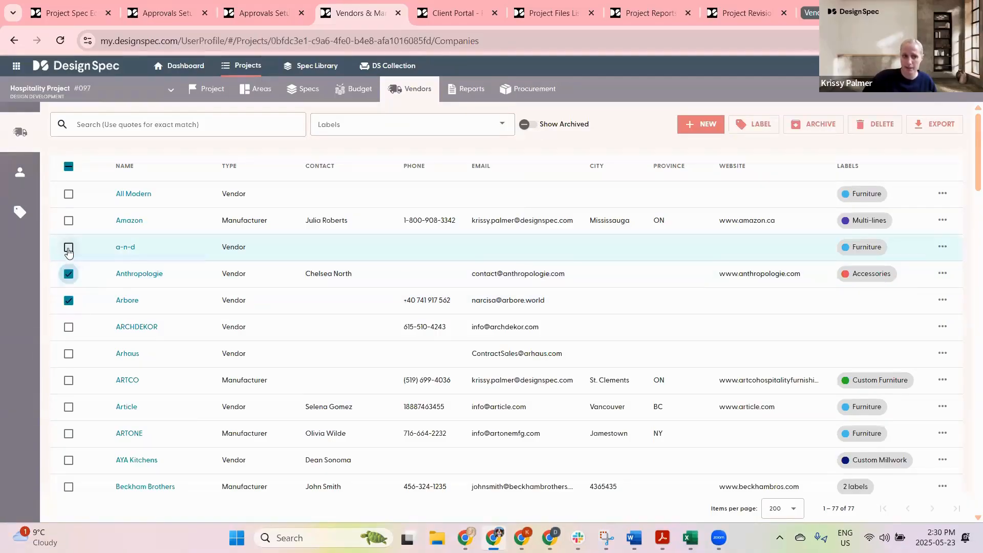
{"action": "left_click", "coordinate": [68, 248]}
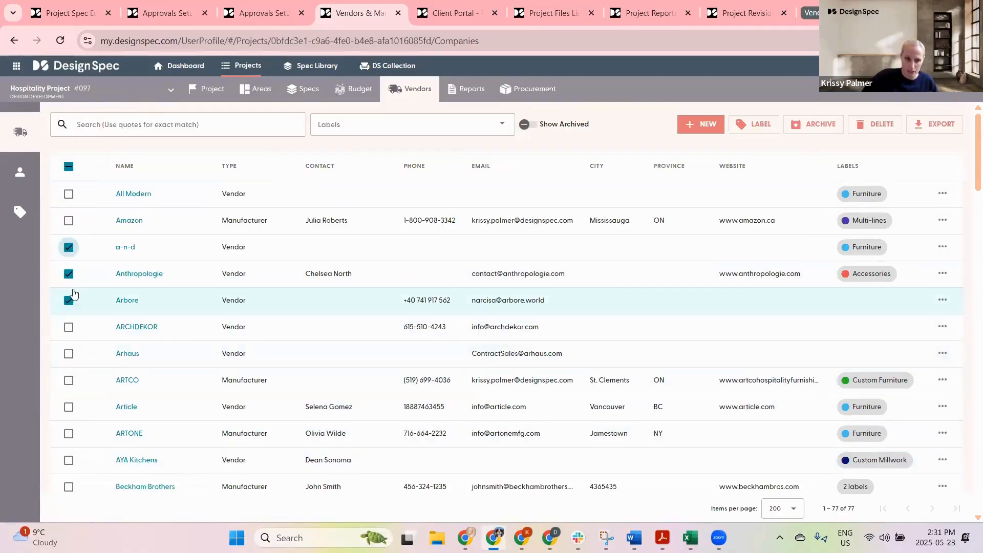
{"action": "left_click", "coordinate": [69, 301]}
{"action": "left_click", "coordinate": [68, 274]}
{"action": "left_click", "coordinate": [69, 247]}
Step: Select the Arbore, ARCHDEKOR and Arhaus vendors and create a new Hilton Approved label for them
{"action": "left_click", "coordinate": [68, 300]}
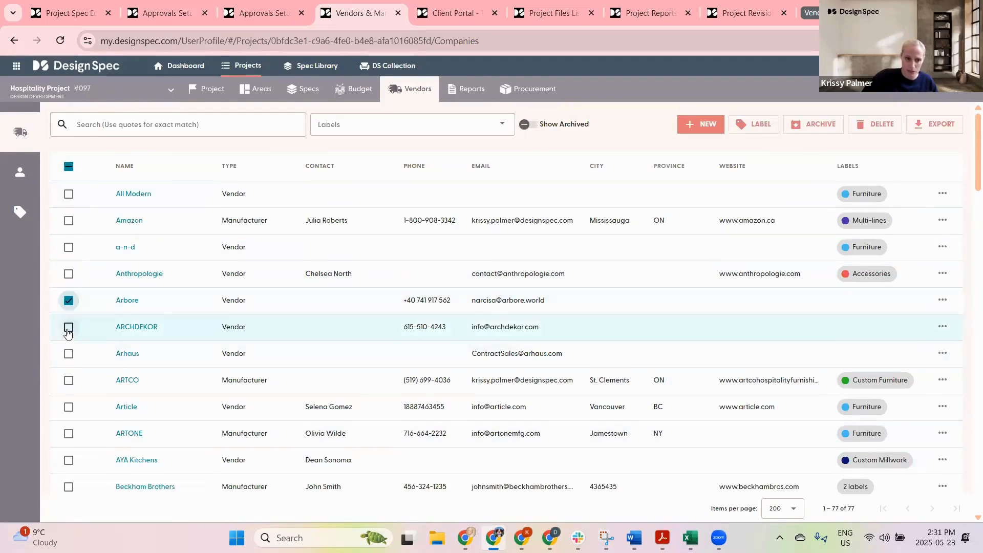
{"action": "left_click", "coordinate": [69, 327]}
{"action": "left_click", "coordinate": [69, 354]}
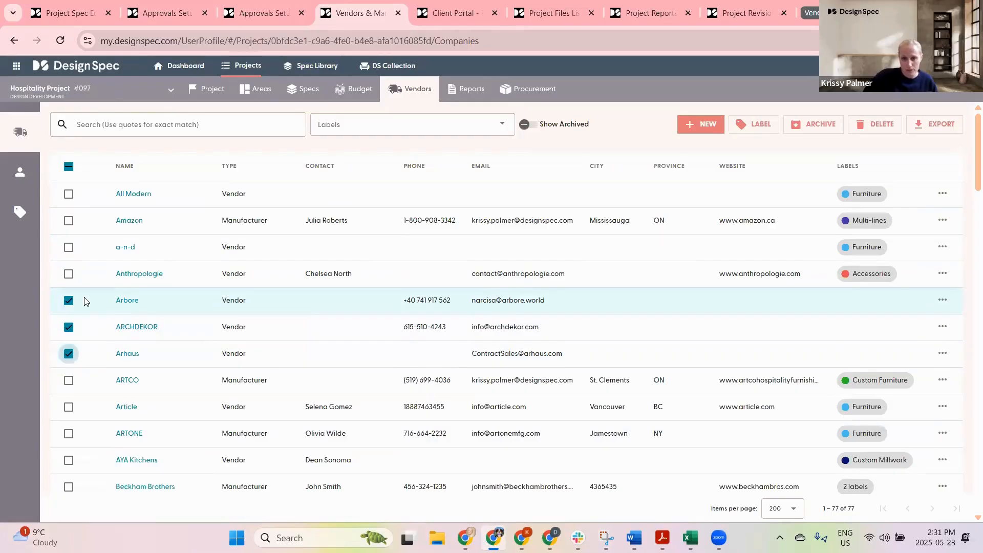
{"action": "left_click", "coordinate": [757, 125]}
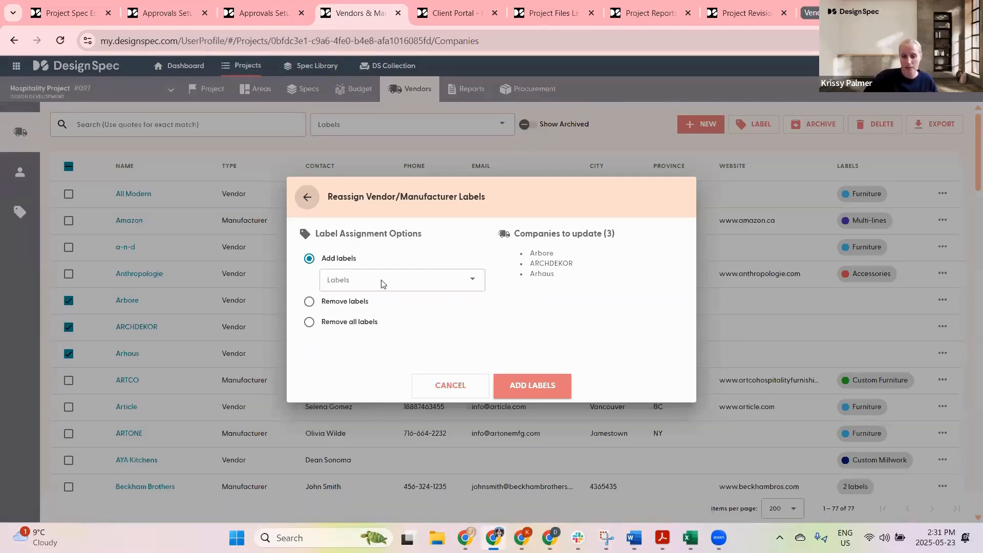
{"action": "left_click", "coordinate": [354, 279]}
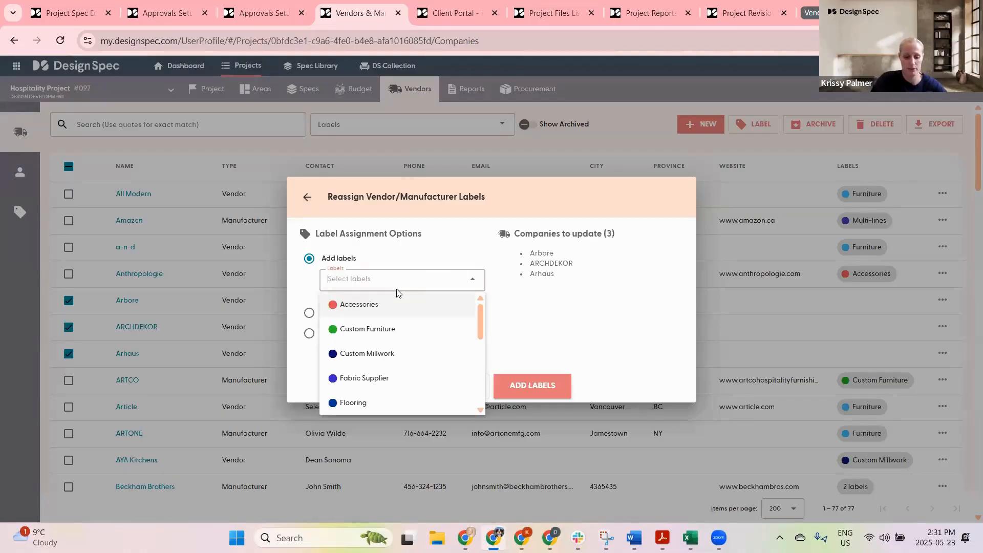
{"action": "type", "text": "Hil"}
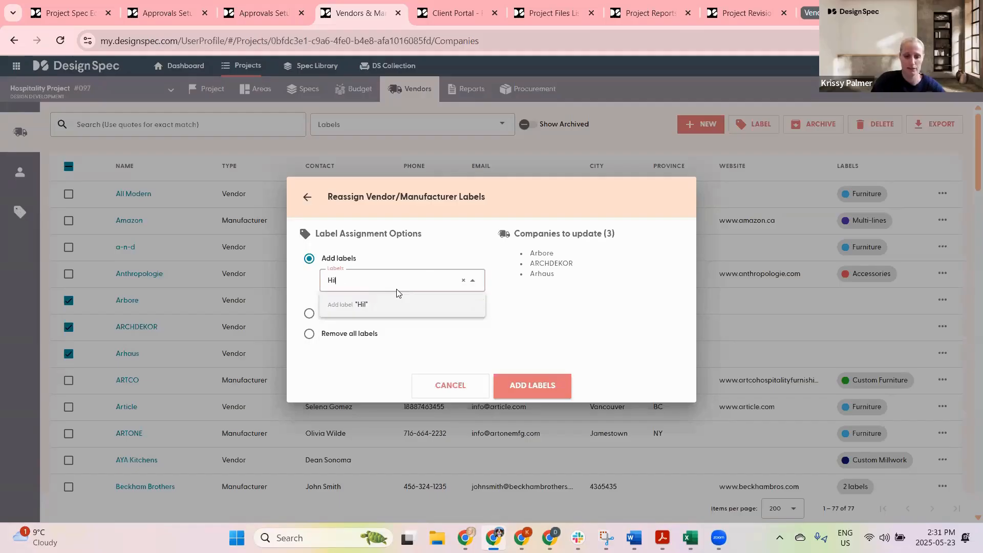
{"action": "type", "text": "ton Aprrov"}
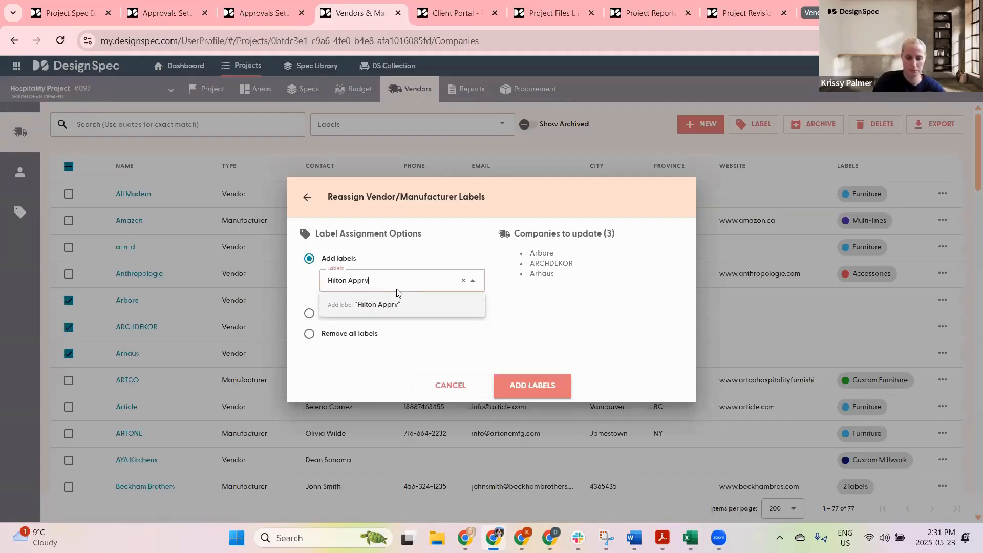
{"action": "type", "text": "ved"}
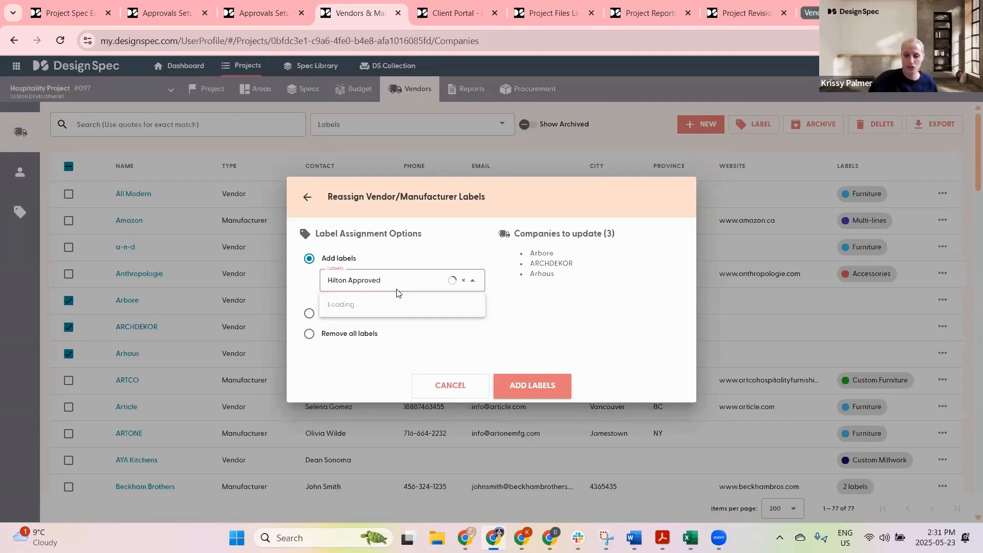
{"action": "key", "text": "Return"}
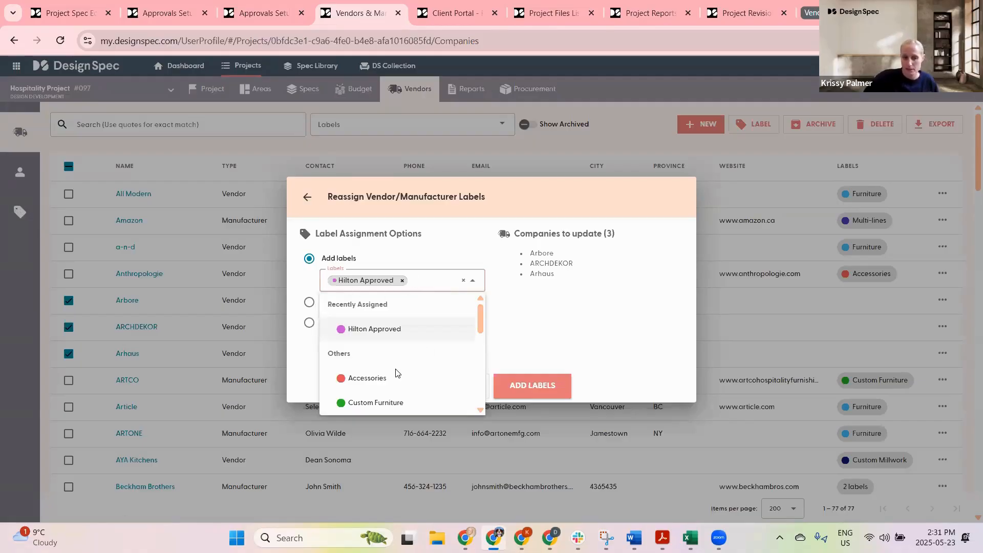
Step: Add the Hardware, Lighting, Flooring and Multi-lines labels too and apply all the labels to the three vendors
{"action": "scroll", "coordinate": [399, 345], "scroll_direction": "down", "scroll_amount": 3}
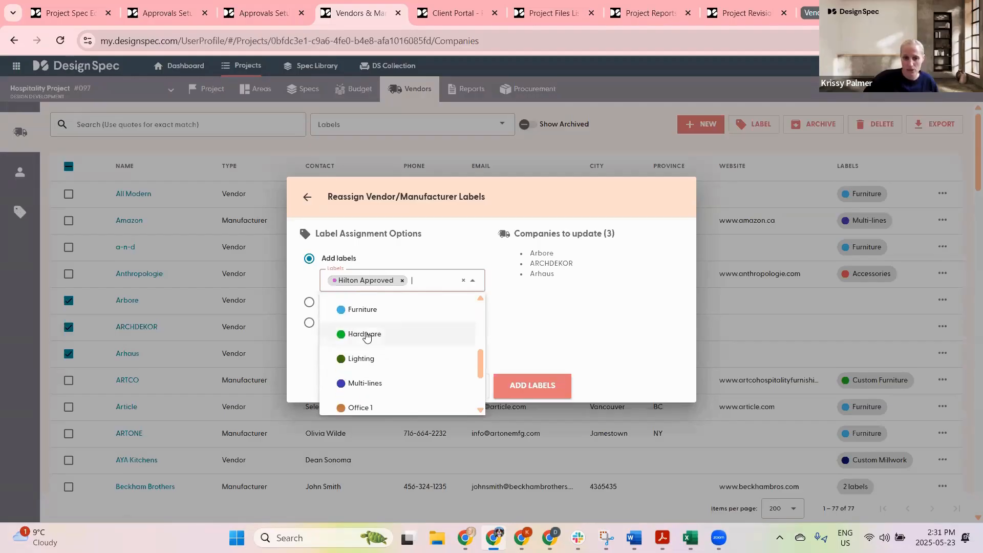
{"action": "left_click", "coordinate": [366, 337]}
{"action": "left_click", "coordinate": [364, 371]}
{"action": "left_click", "coordinate": [358, 323]}
{"action": "left_click", "coordinate": [358, 405]}
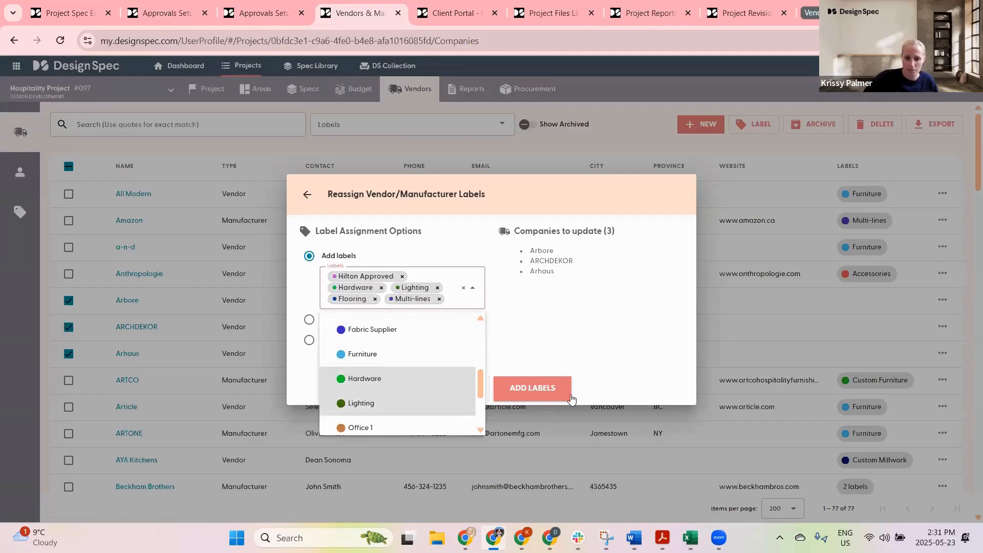
{"action": "left_click", "coordinate": [572, 345]}
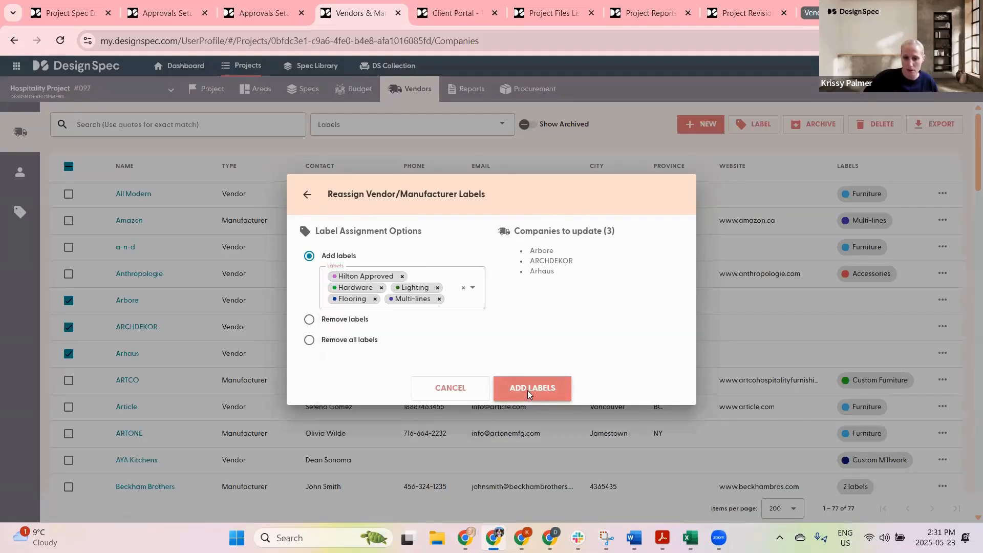
{"action": "left_click", "coordinate": [530, 394]}
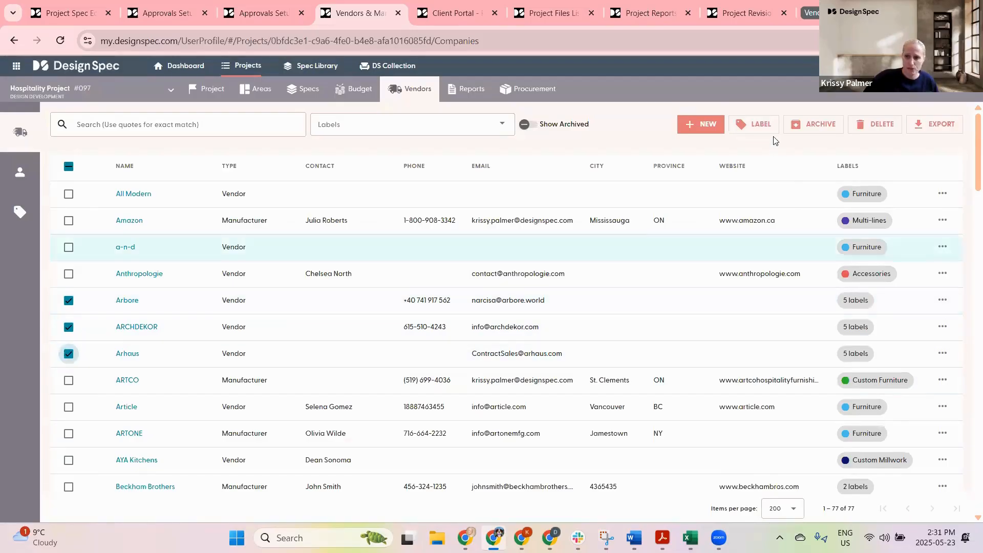
Step: Review the Remove labels and Remove all labels options for the selected vendors and cancel the dialog
{"action": "left_click", "coordinate": [750, 125]}
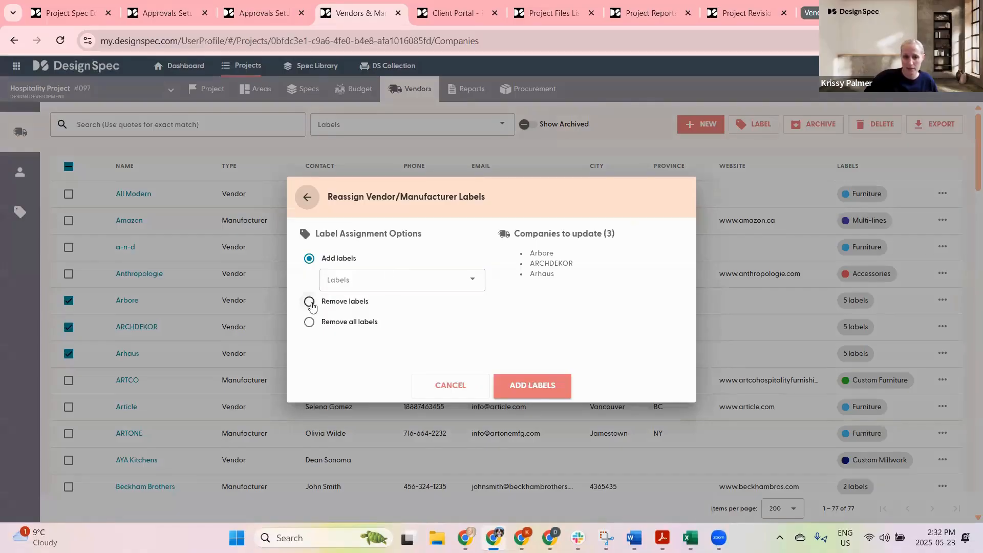
{"action": "left_click", "coordinate": [309, 302]}
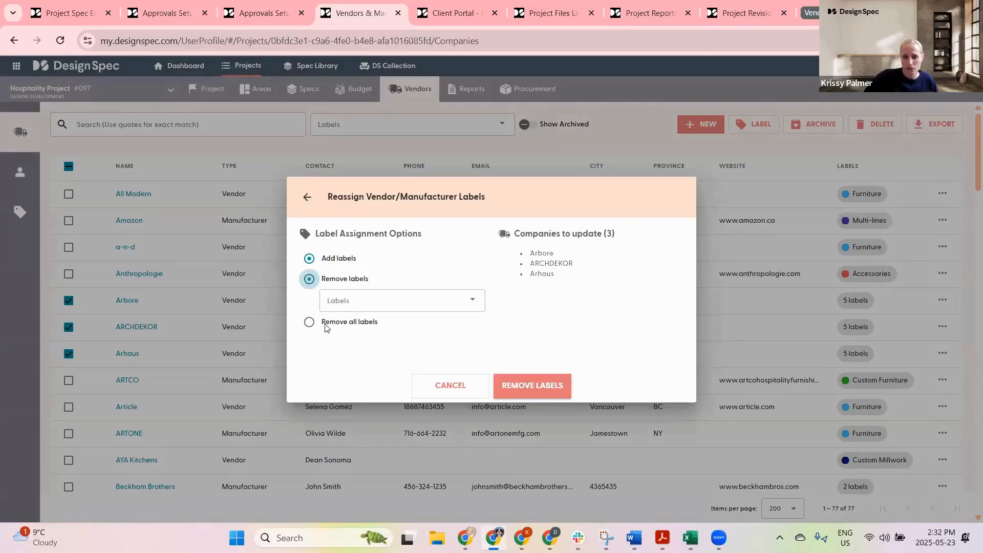
{"action": "left_click", "coordinate": [382, 303]}
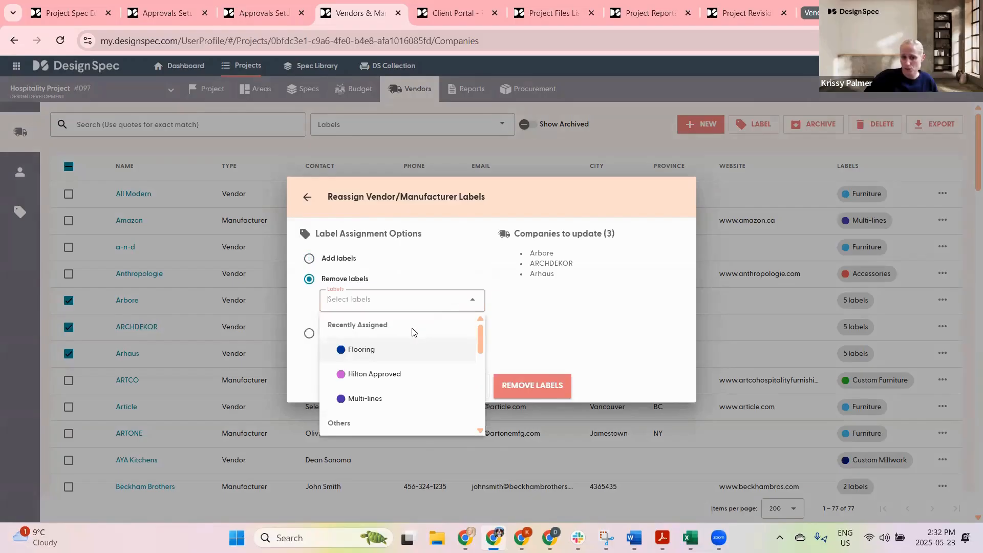
{"action": "left_click", "coordinate": [608, 340]}
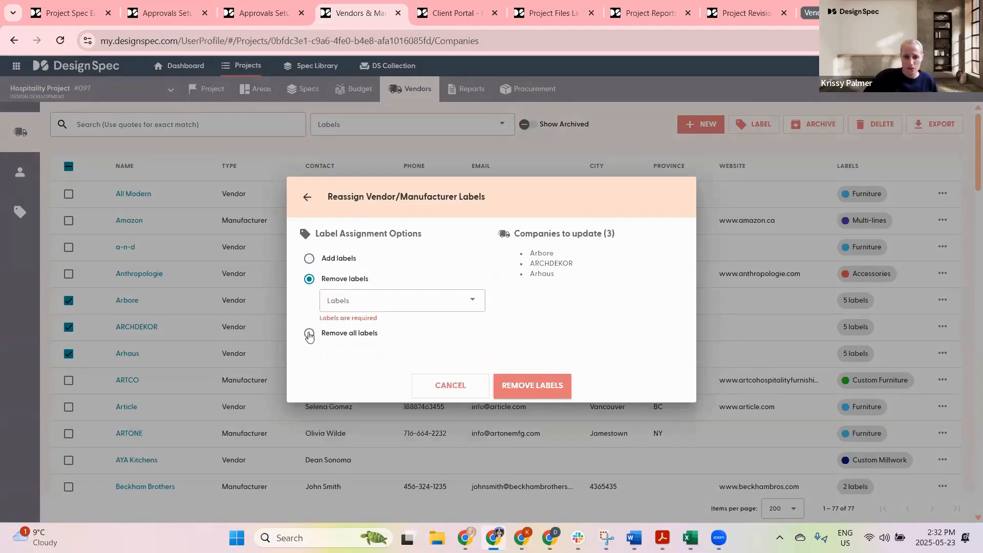
{"action": "left_click", "coordinate": [309, 334]}
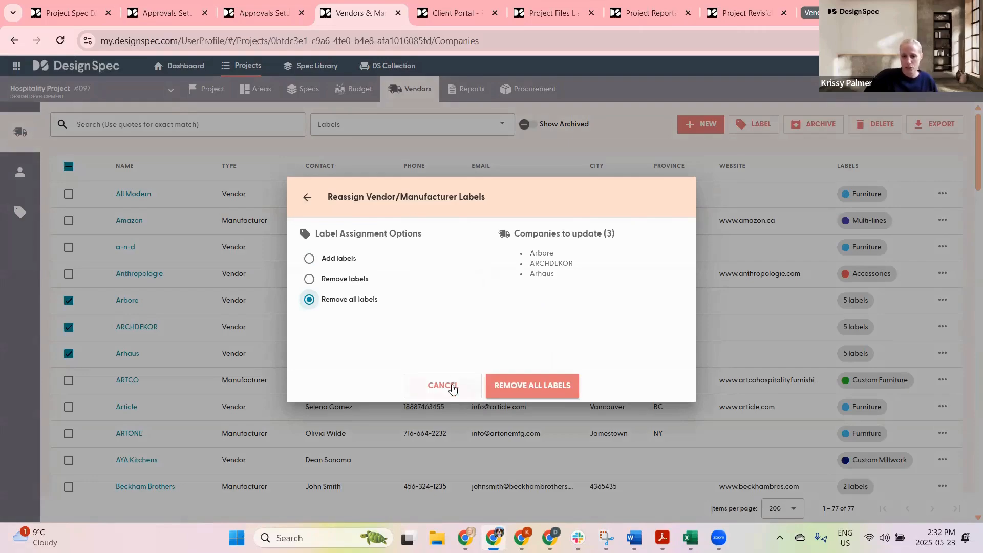
{"action": "left_click", "coordinate": [444, 385]}
Step: Open the Spec Library and filter its specs by the Furniture label
{"action": "left_click", "coordinate": [437, 128]}
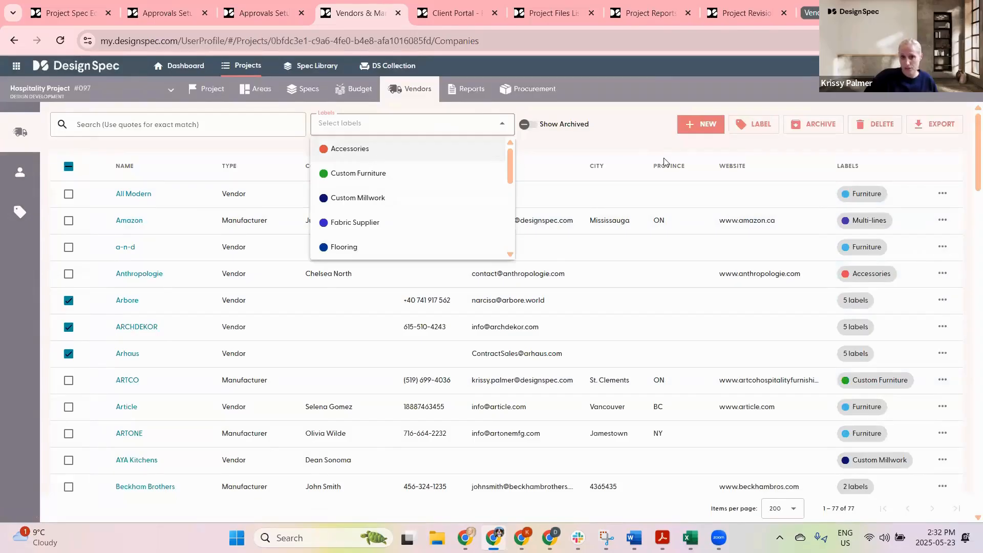
{"action": "left_click", "coordinate": [638, 137]}
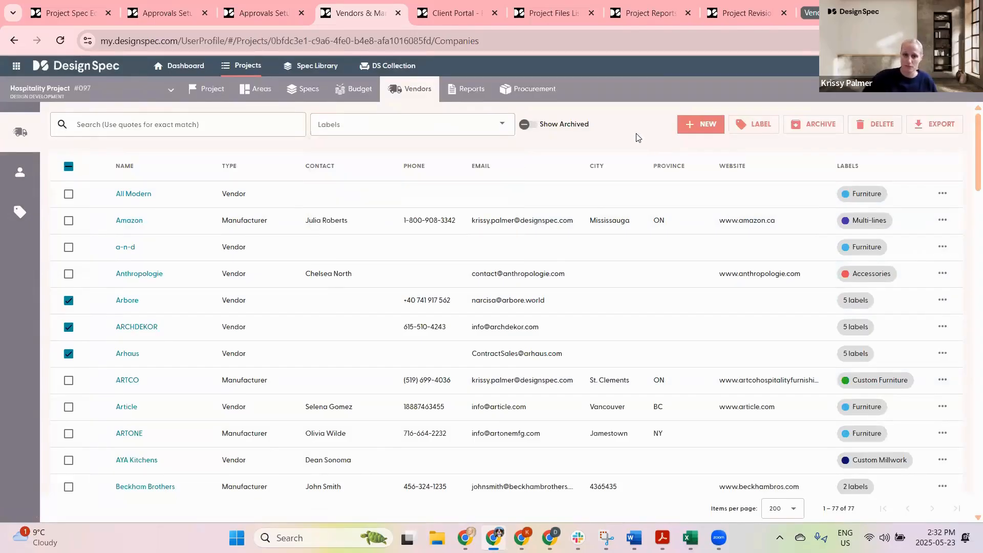
{"action": "left_click", "coordinate": [304, 68]}
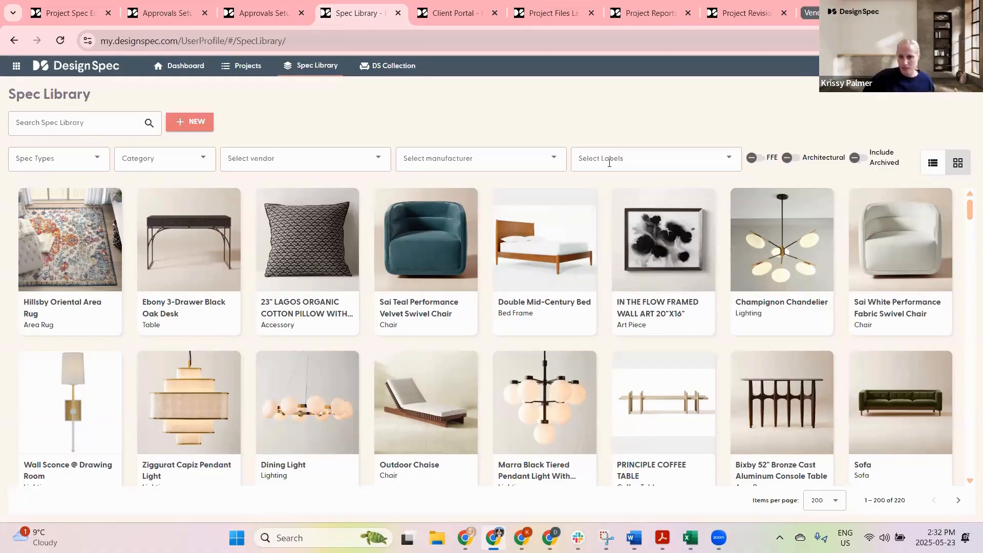
{"action": "left_click", "coordinate": [727, 160]}
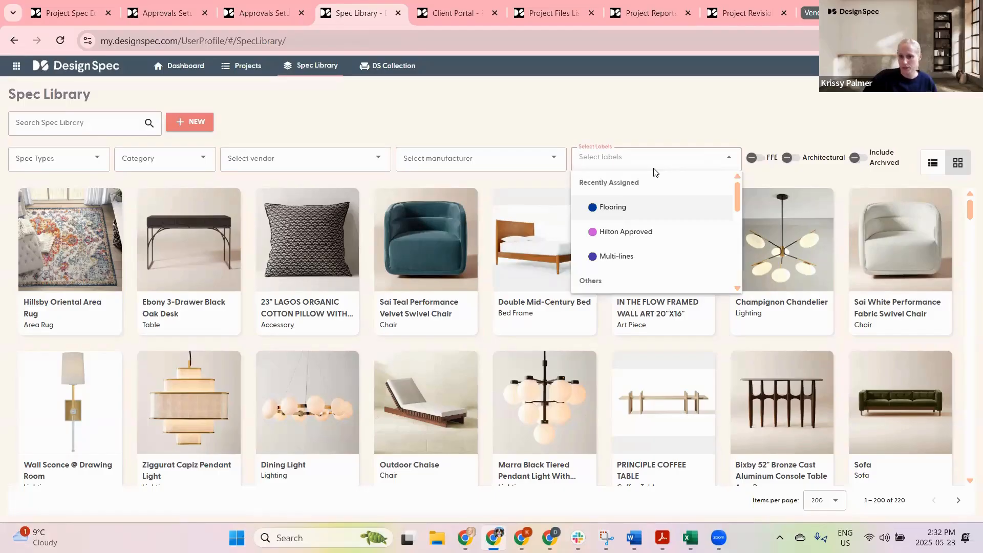
{"action": "scroll", "coordinate": [622, 226], "scroll_direction": "down", "scroll_amount": 3}
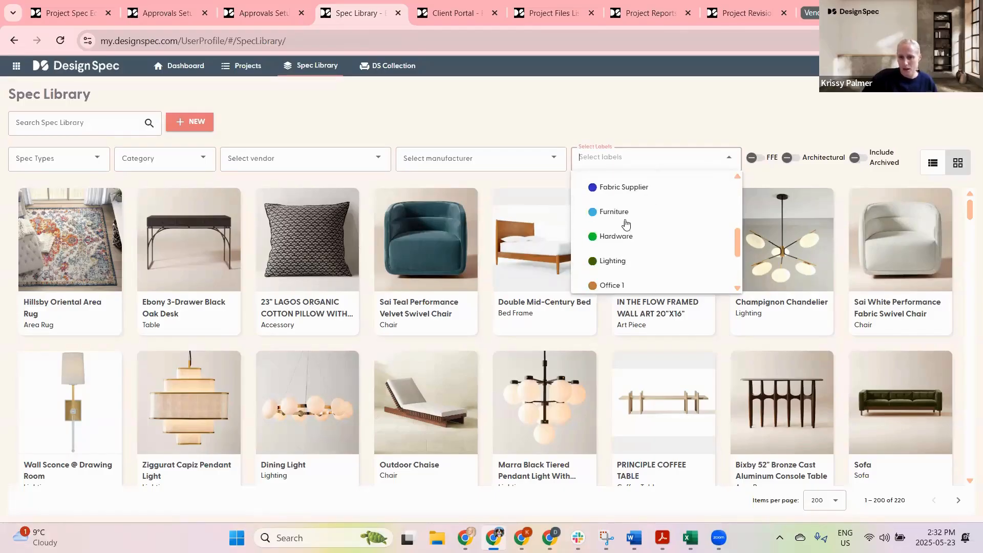
{"action": "left_click", "coordinate": [624, 222]}
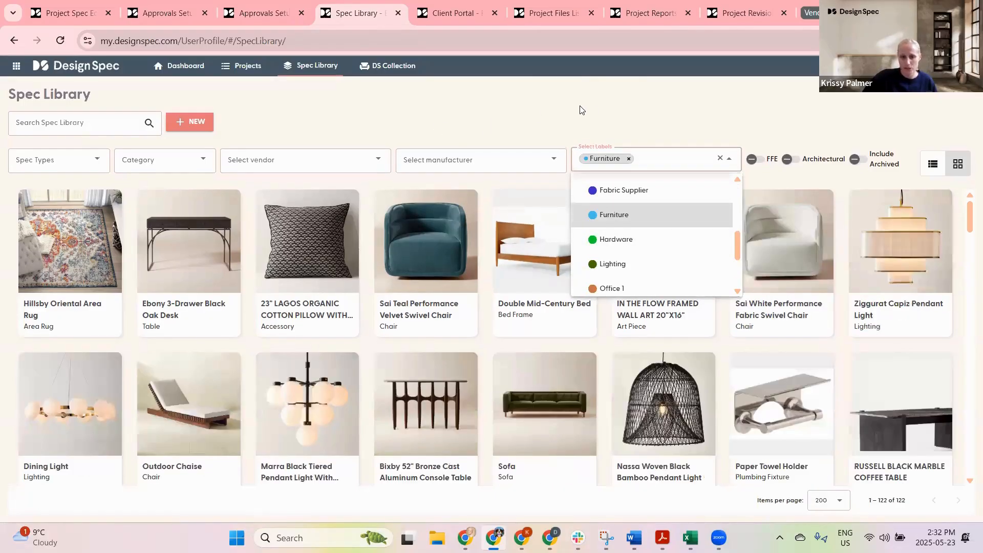
{"action": "left_click", "coordinate": [501, 101]}
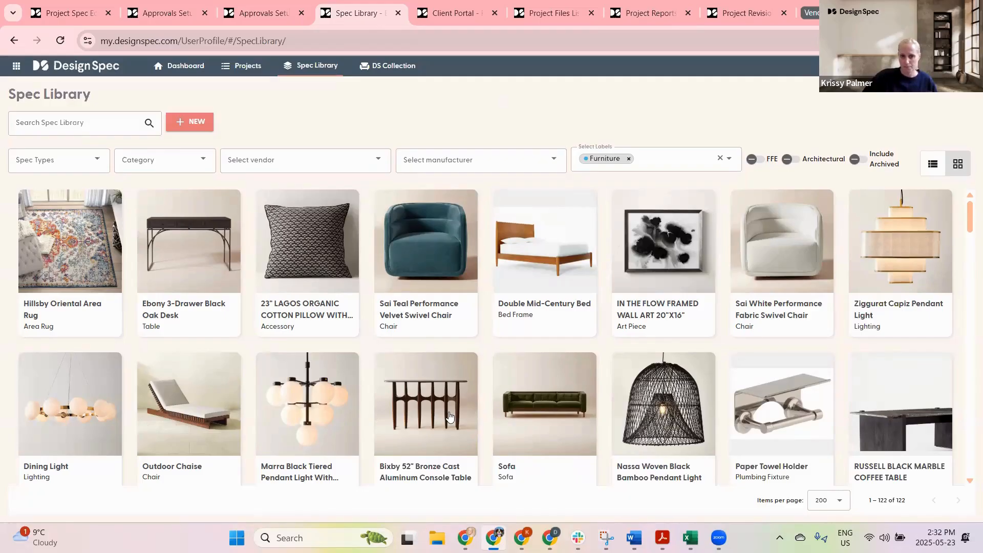
Step: Go back to the vendors list and open the Spec Instructions page from the dashboard
{"action": "left_click", "coordinate": [13, 41]}
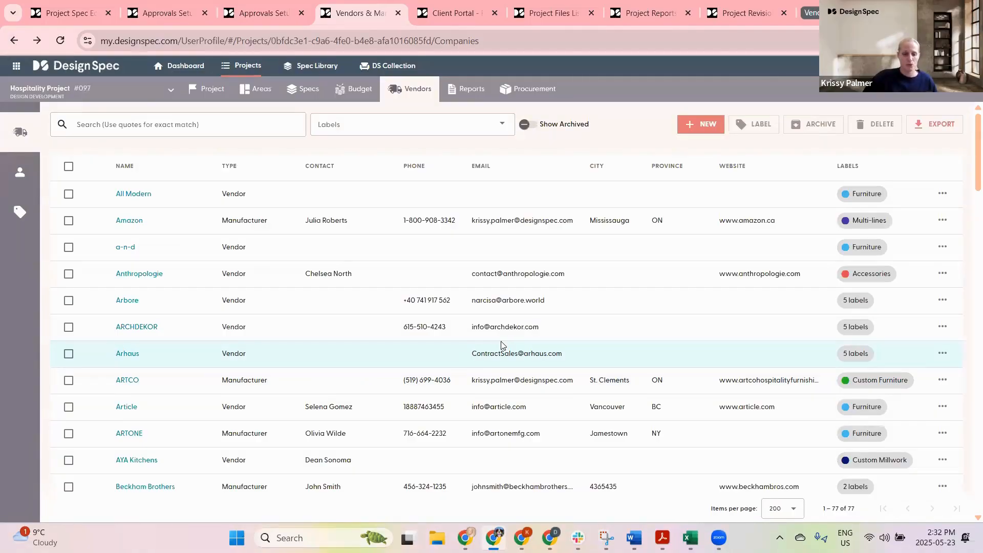
{"action": "left_click", "coordinate": [186, 67]}
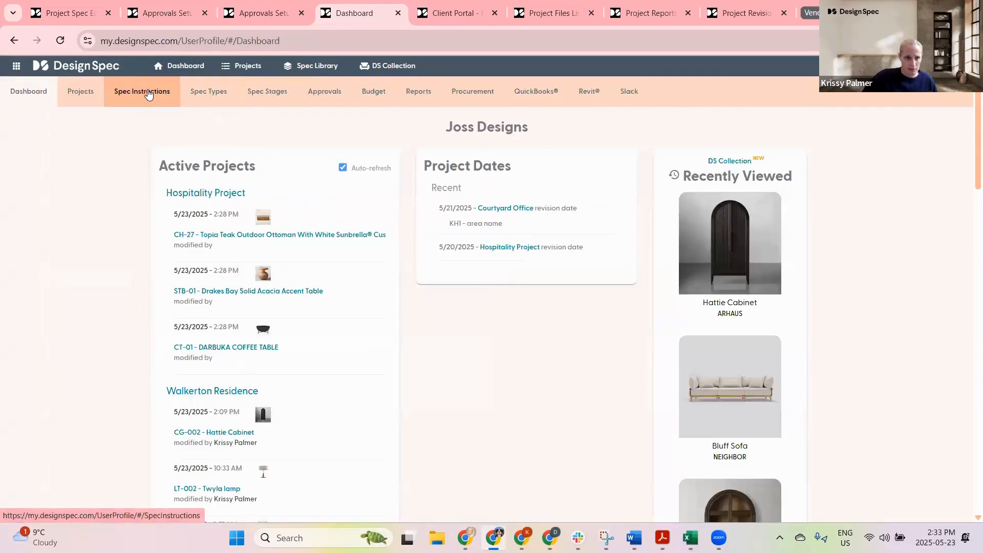
{"action": "left_click", "coordinate": [145, 92]}
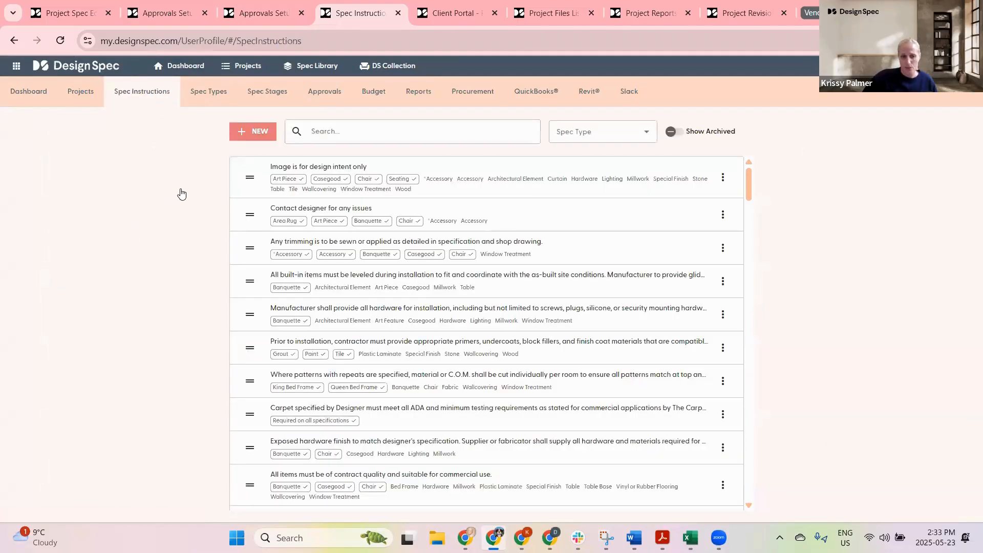
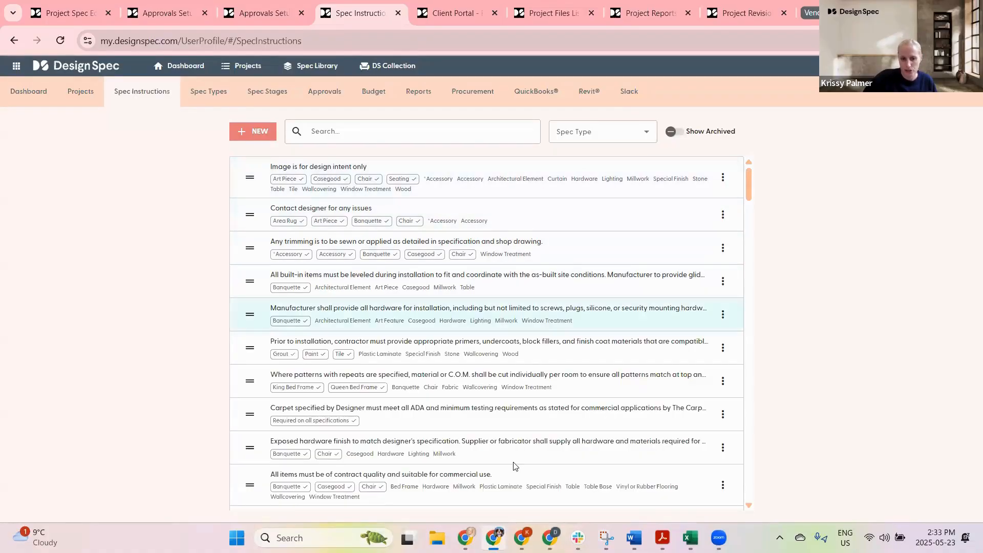
Step: Edit the veneer-matching instruction to be required on all specifications and save it
{"action": "scroll", "coordinate": [533, 307], "scroll_direction": "down", "scroll_amount": 8}
{"action": "left_click", "coordinate": [532, 308]}
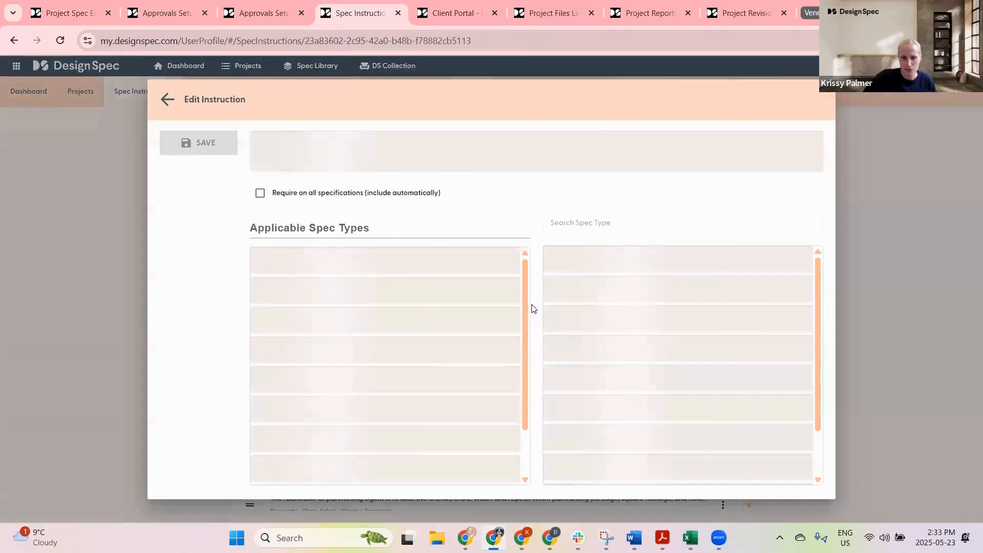
{"action": "left_click", "coordinate": [261, 198]}
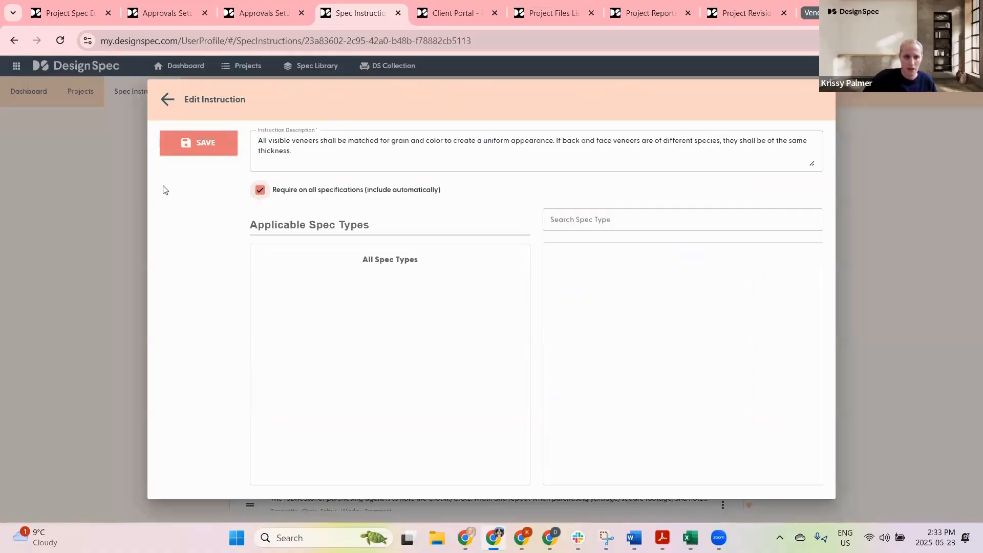
{"action": "left_click", "coordinate": [220, 138]}
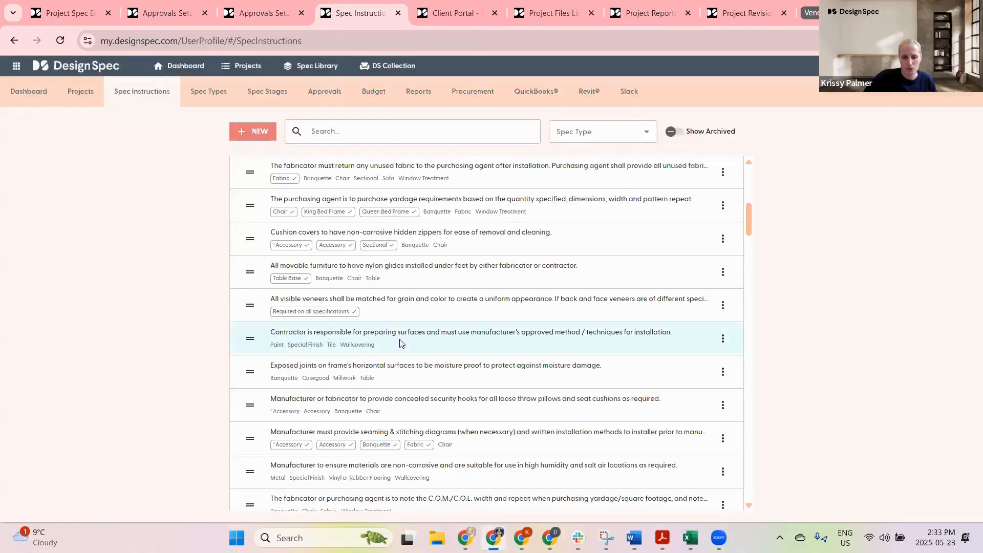
Step: Move the veneer-matching instruction to the top of the spec instructions list
{"action": "scroll", "coordinate": [437, 175], "scroll_direction": "up", "scroll_amount": 5}
{"action": "scroll", "coordinate": [436, 175], "scroll_direction": "up", "scroll_amount": 3}
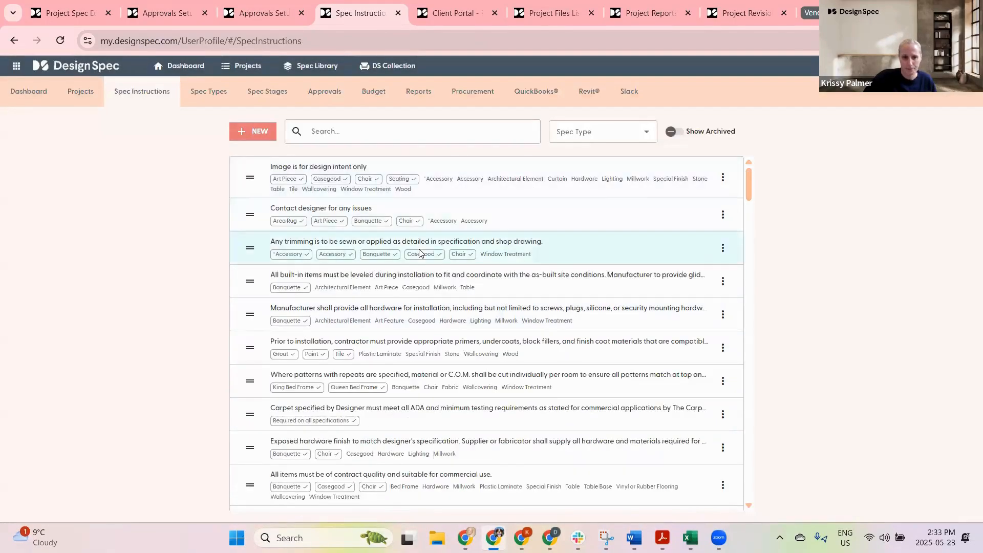
{"action": "scroll", "coordinate": [399, 210], "scroll_direction": "down", "scroll_amount": 10}
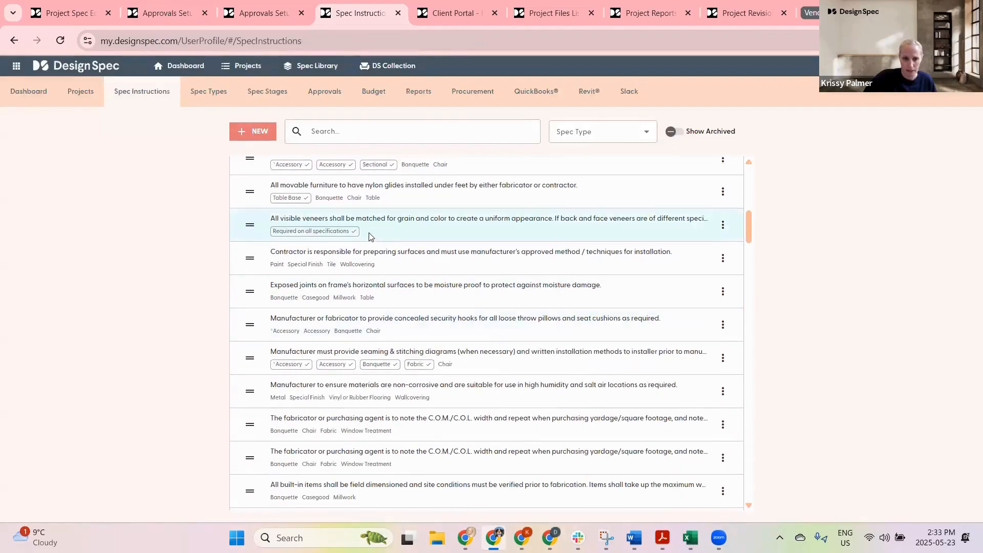
{"action": "scroll", "coordinate": [242, 348], "scroll_direction": "up", "scroll_amount": 3}
{"action": "left_click_drag", "start_coordinate": [246, 357], "coordinate": [263, 200]}
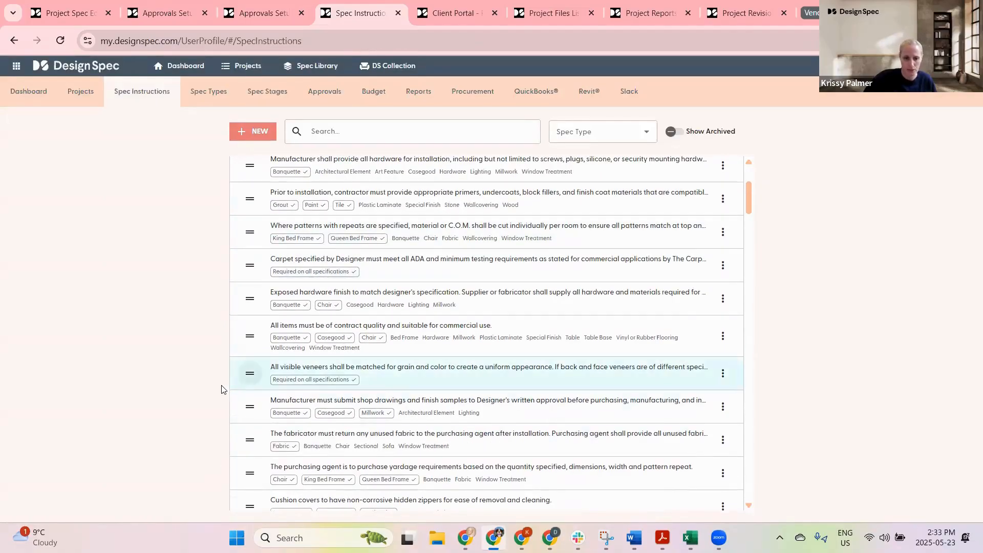
{"action": "left_click_drag", "start_coordinate": [250, 373], "coordinate": [271, 202]}
{"action": "scroll", "coordinate": [271, 205], "scroll_direction": "up", "scroll_amount": 3}
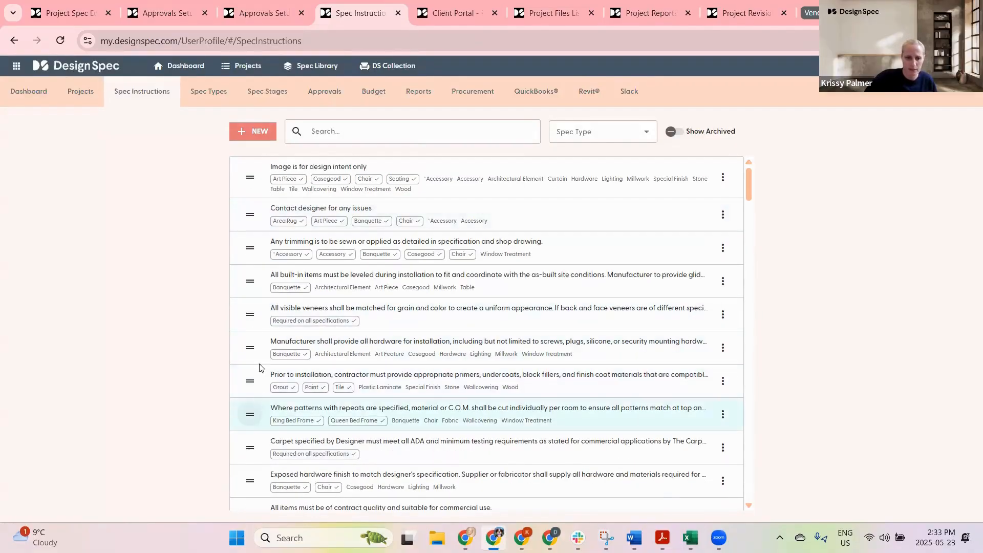
{"action": "left_click_drag", "start_coordinate": [248, 319], "coordinate": [249, 177]}
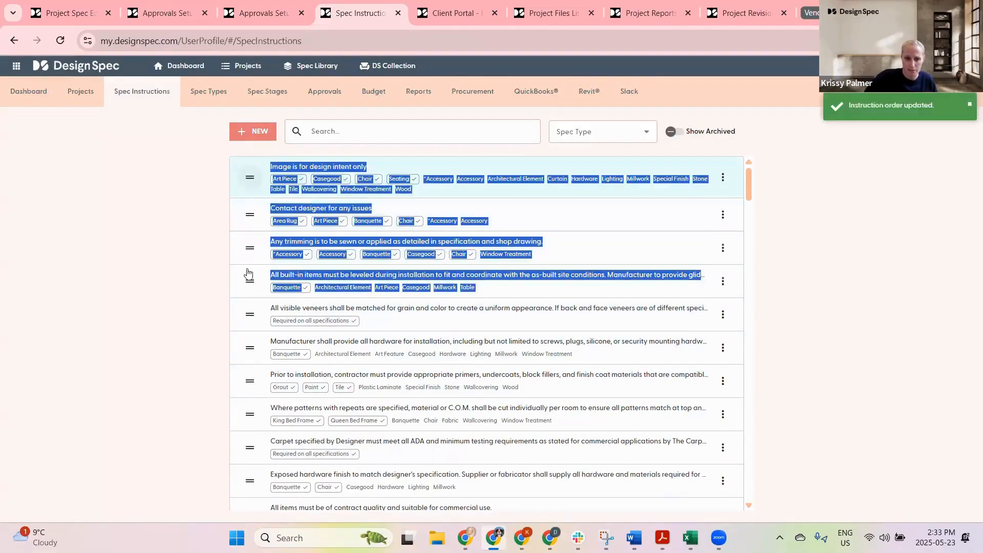
{"action": "left_click", "coordinate": [189, 306]}
{"action": "left_click_drag", "start_coordinate": [253, 315], "coordinate": [258, 164]}
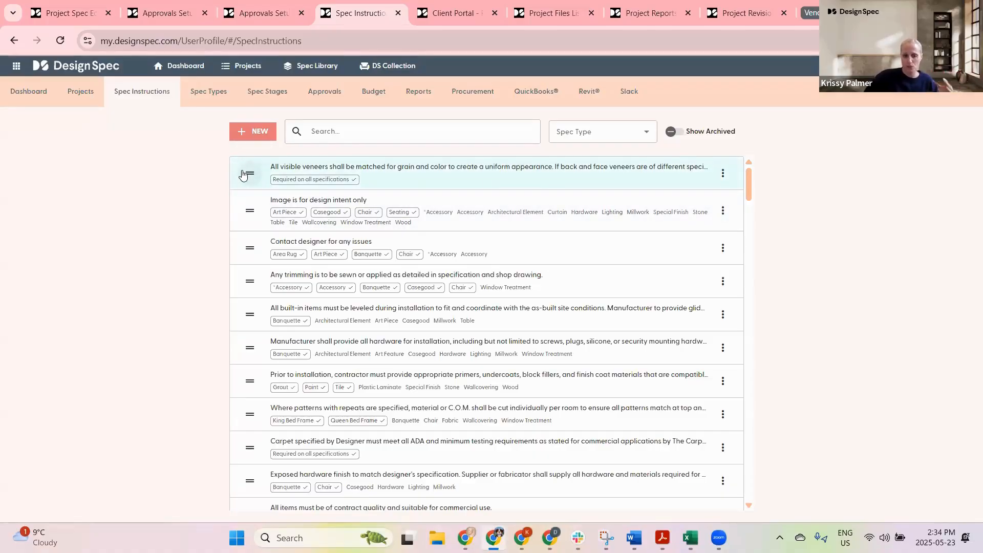
Step: Filter the instructions by the Art Piece spec type and reorder two instructions within that filtered list
{"action": "left_click", "coordinate": [634, 131]}
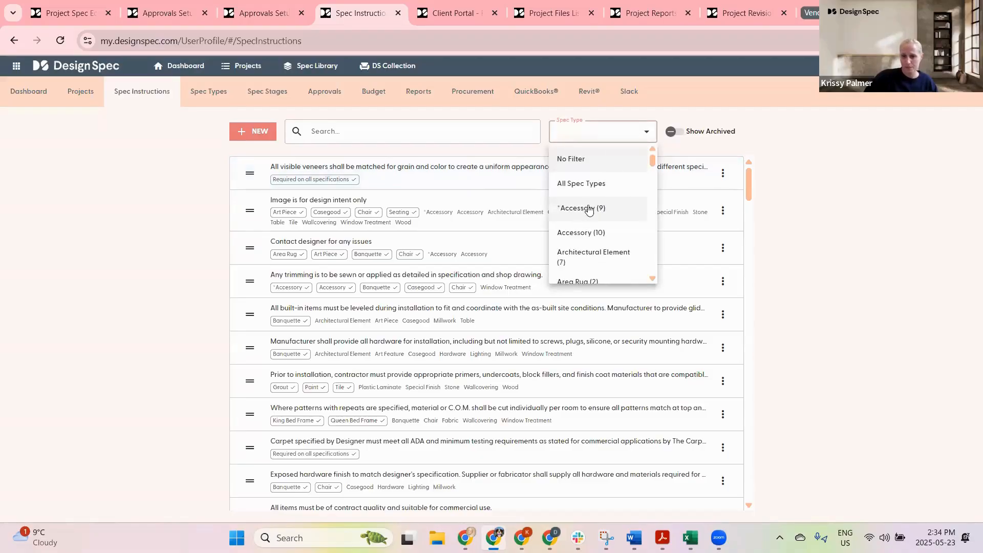
{"action": "scroll", "coordinate": [589, 208], "scroll_direction": "down", "scroll_amount": 1}
{"action": "scroll", "coordinate": [591, 205], "scroll_direction": "down", "scroll_amount": 5}
{"action": "scroll", "coordinate": [568, 208], "scroll_direction": "up", "scroll_amount": 3}
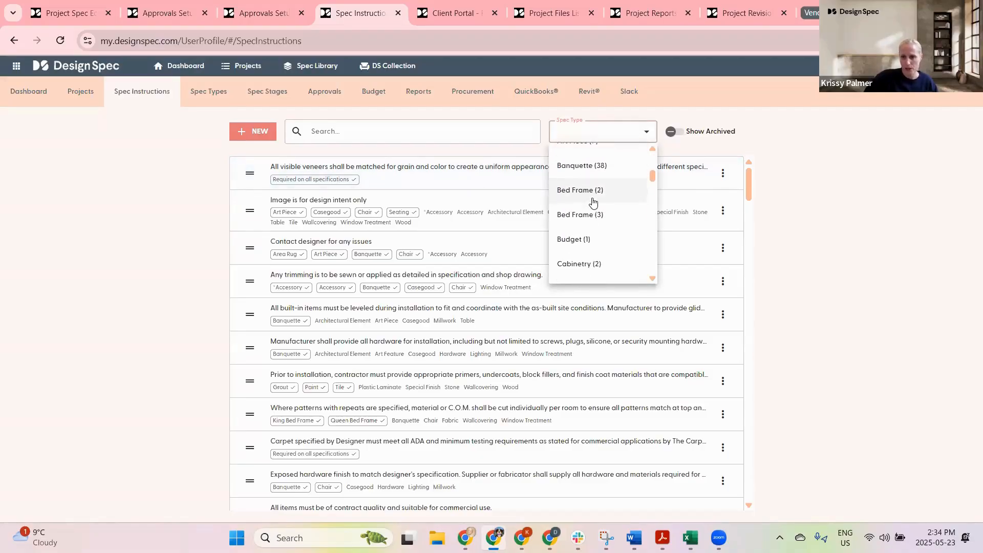
{"action": "left_click", "coordinate": [572, 207]}
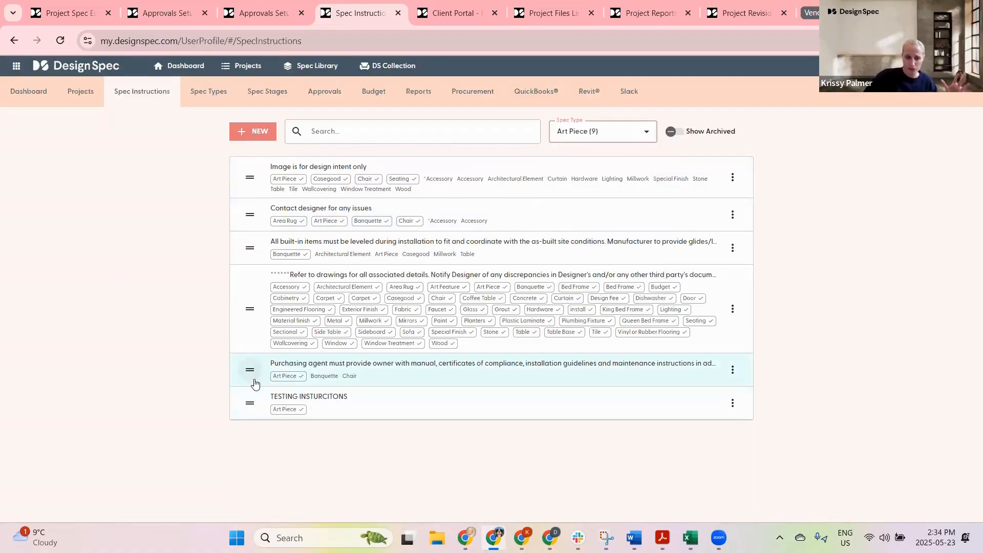
{"action": "left_click_drag", "start_coordinate": [250, 372], "coordinate": [248, 400]}
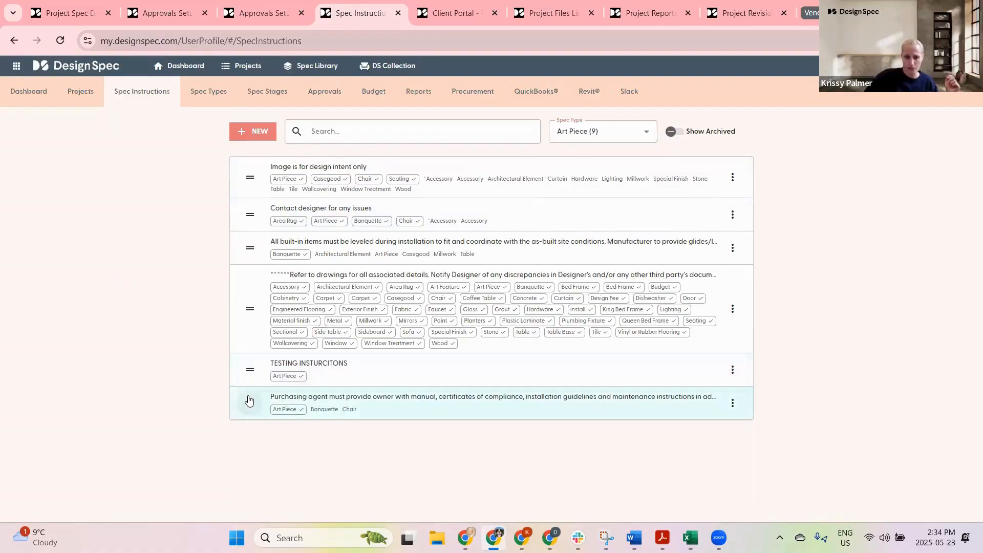
{"action": "left_click_drag", "start_coordinate": [251, 244], "coordinate": [66, 226]}
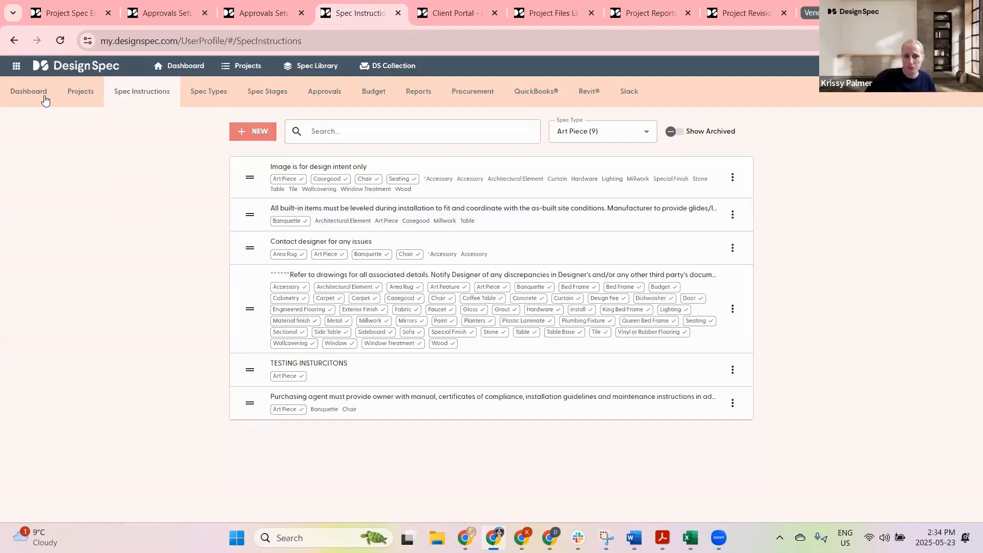
Step: Open the Hospitality Project and go to its Reports page
{"action": "left_click", "coordinate": [80, 91]}
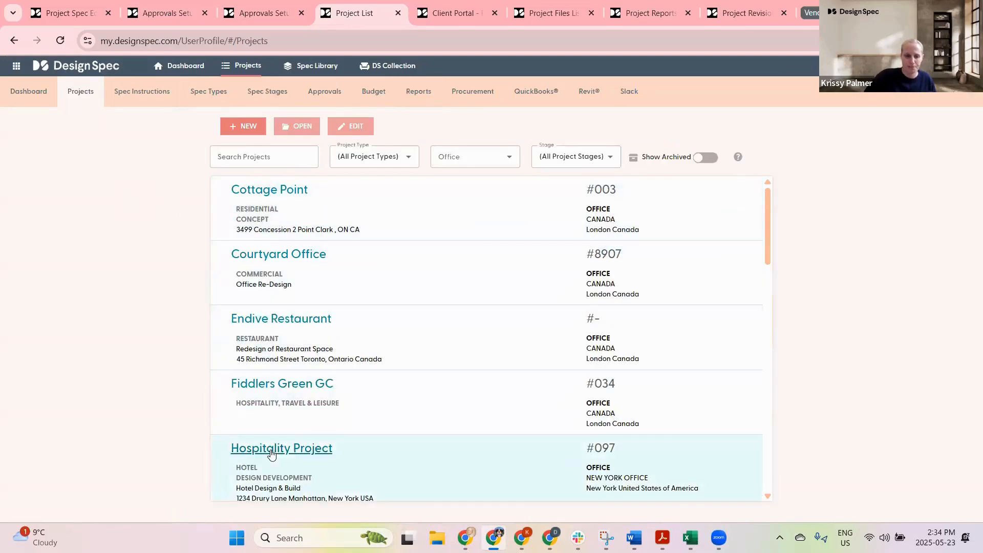
{"action": "left_click", "coordinate": [272, 450]}
{"action": "left_click", "coordinate": [457, 95]}
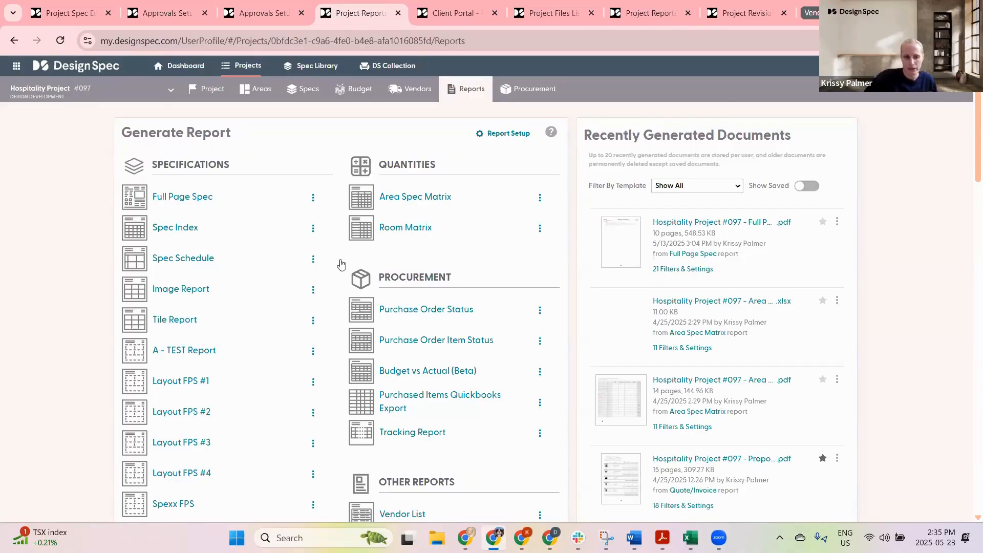
Step: Open the Full Page Spec template from Report Setup and review its Layout and Other Settings sections
{"action": "left_click", "coordinate": [505, 133]}
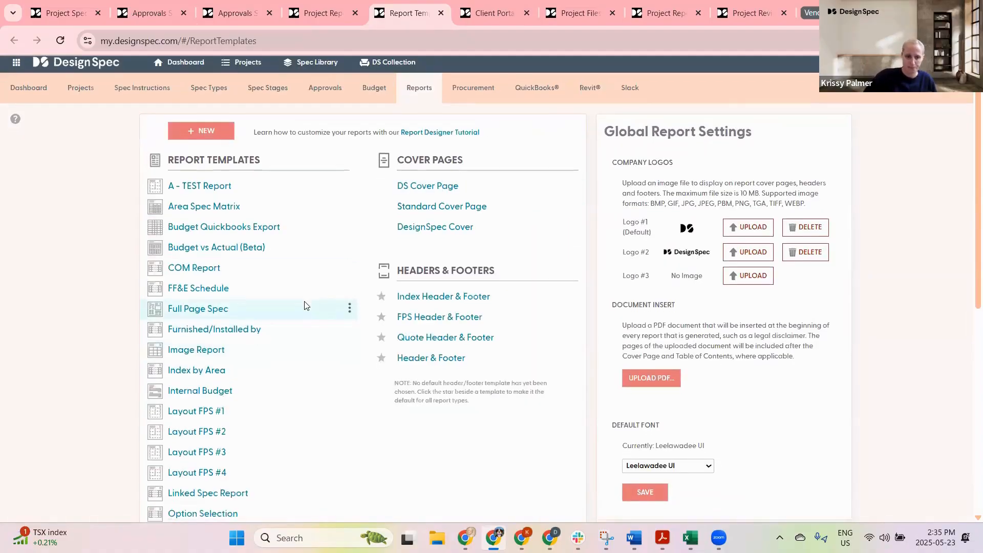
{"action": "scroll", "coordinate": [187, 228], "scroll_direction": "down", "scroll_amount": 1}
{"action": "left_click", "coordinate": [195, 249]}
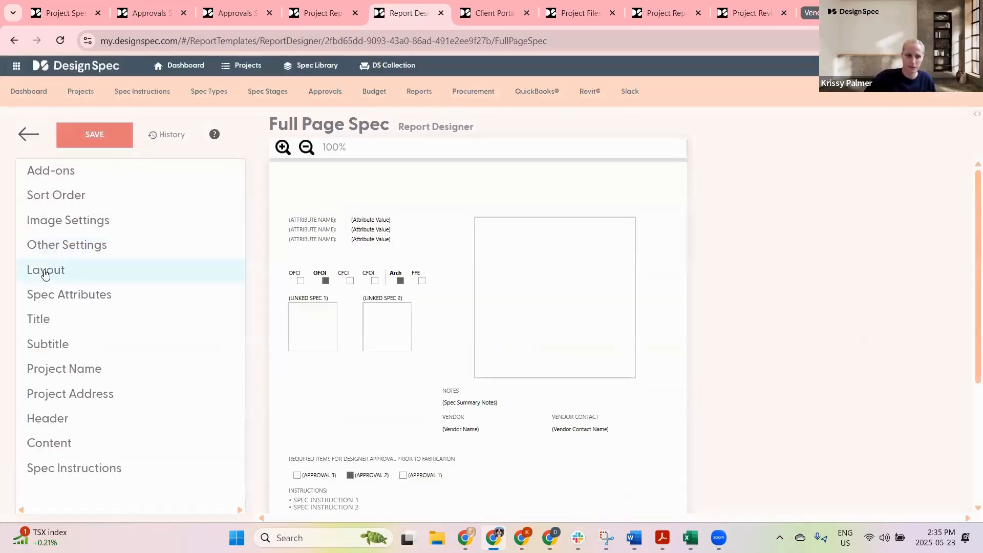
{"action": "left_click", "coordinate": [46, 271]}
{"action": "left_click", "coordinate": [46, 271]}
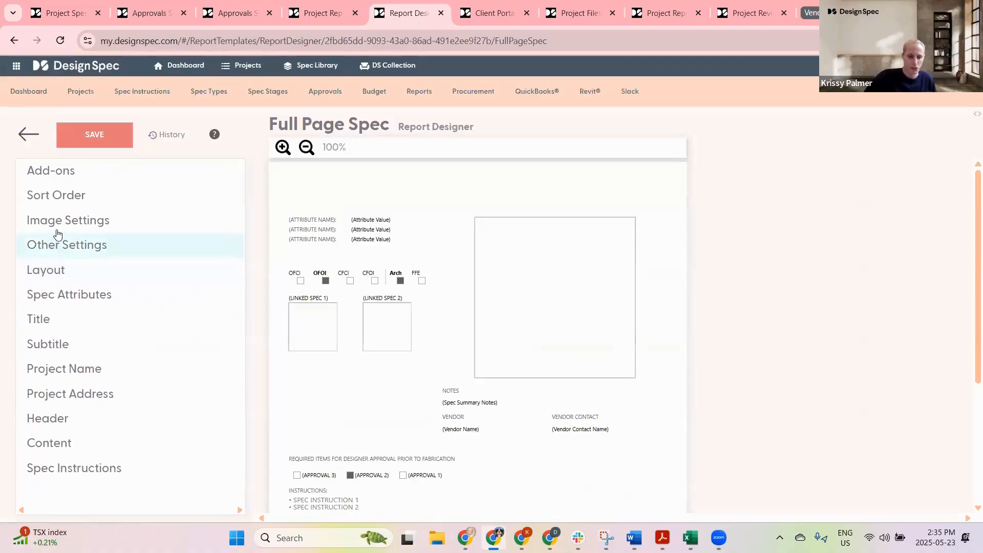
{"action": "left_click", "coordinate": [58, 246]}
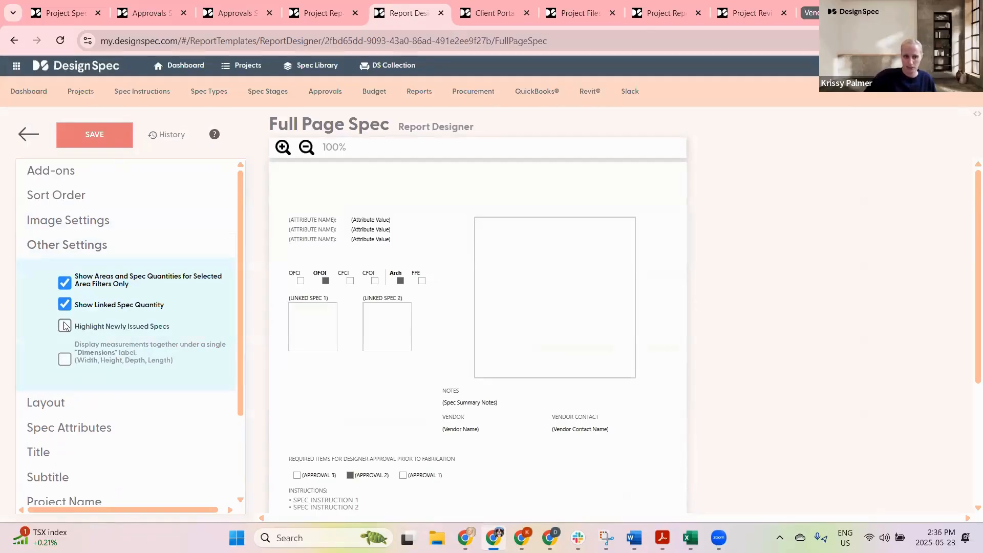
Step: Open the Layout FPS #1 template and turn on Highlight Newly Issued Specs in its Other Settings
{"action": "left_click", "coordinate": [25, 134]}
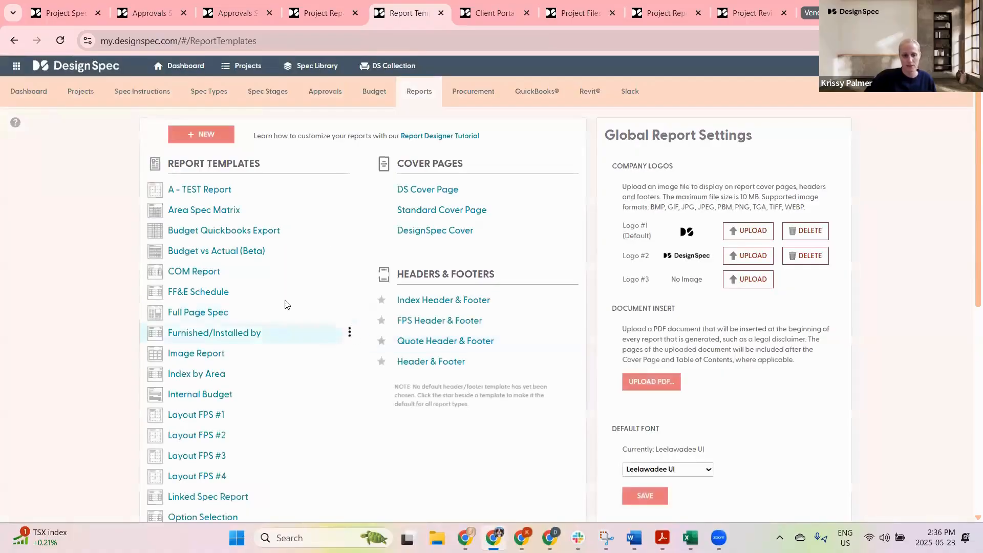
{"action": "left_click", "coordinate": [192, 415]}
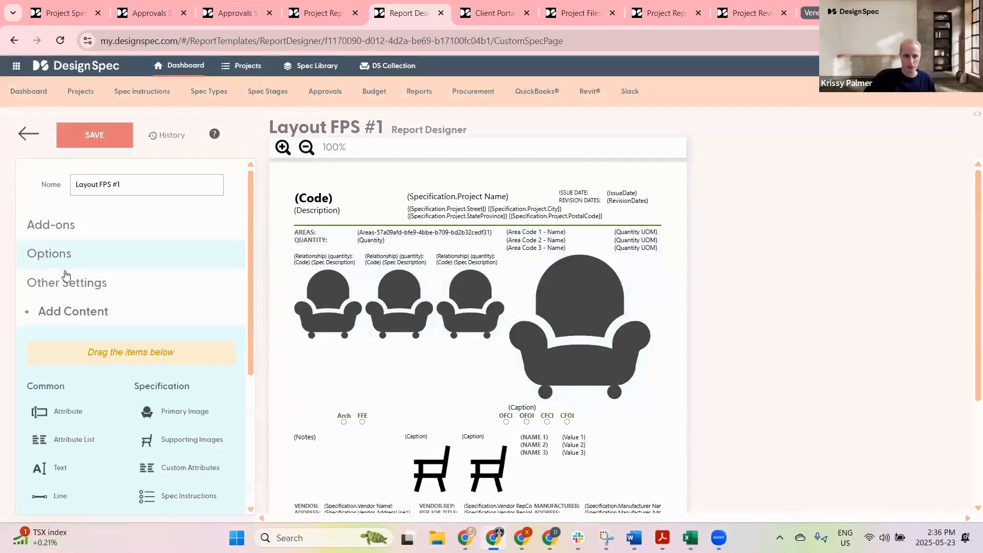
{"action": "left_click", "coordinate": [68, 283]}
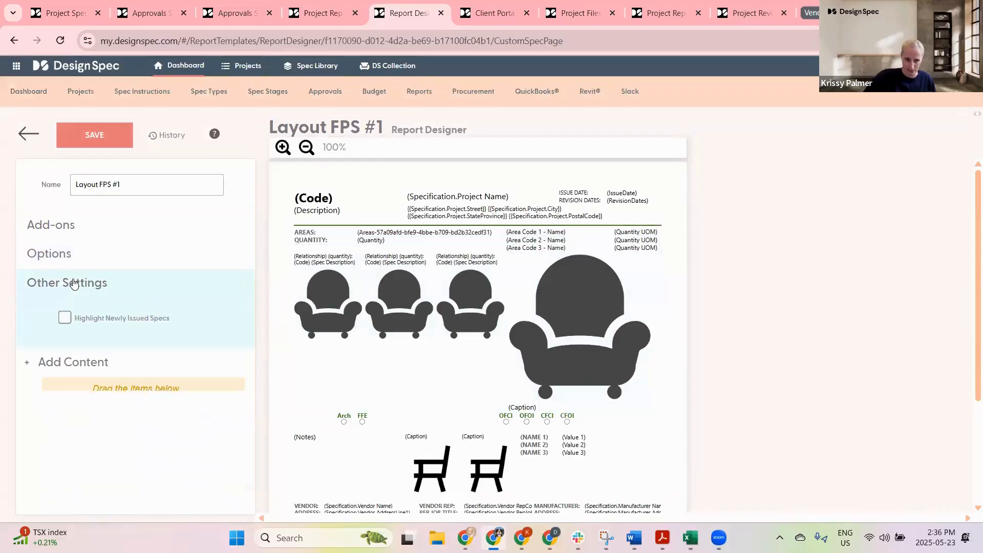
{"action": "left_click", "coordinate": [65, 318]}
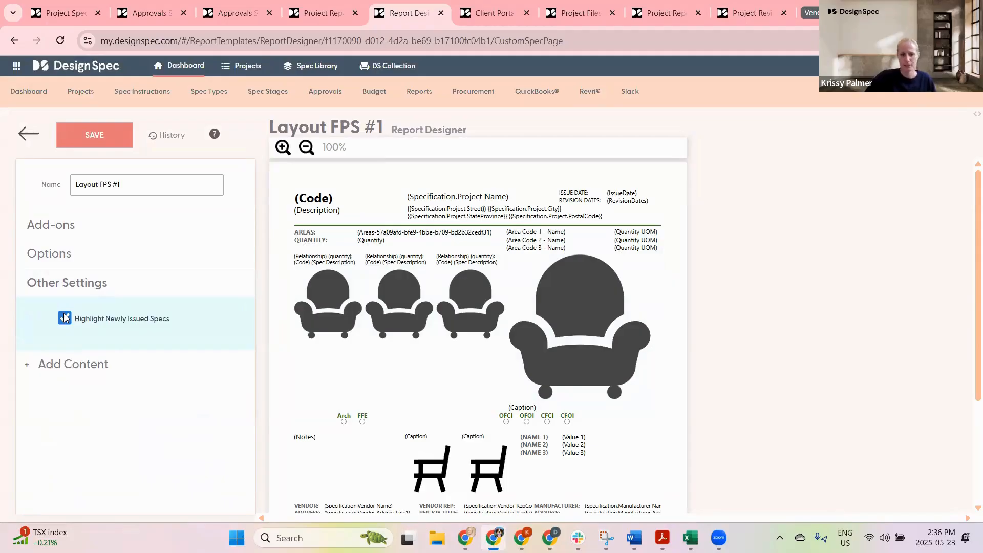
{"action": "left_click", "coordinate": [64, 315]}
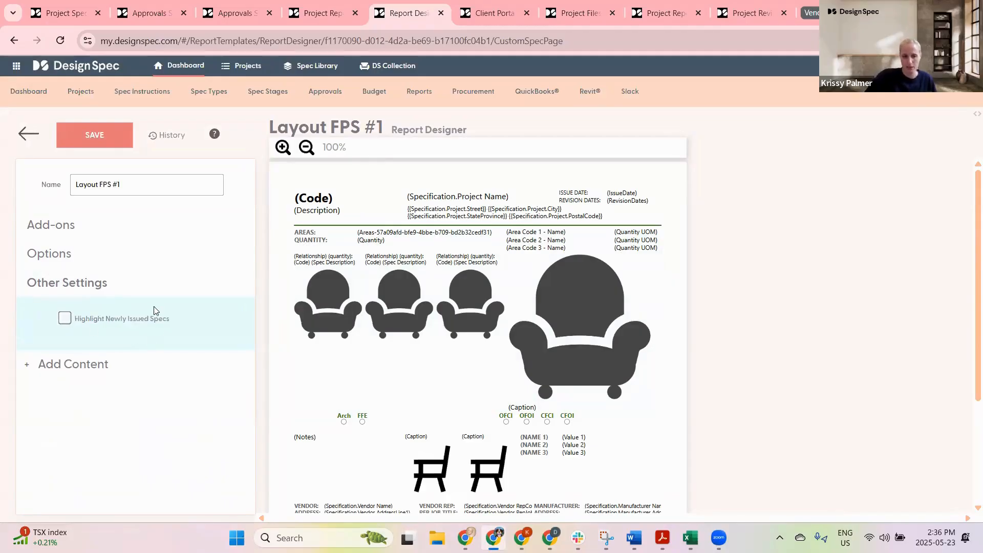
{"action": "left_click", "coordinate": [65, 318]}
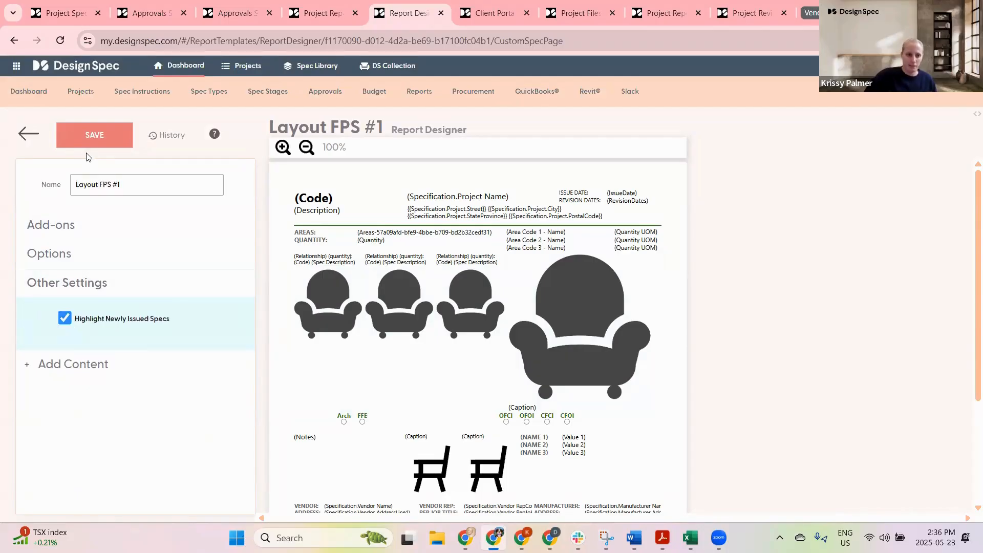
Step: Save the Layout FPS #1 template and revisit its Highlight Newly Issued Specs option
{"action": "left_click", "coordinate": [73, 364]}
{"action": "left_click", "coordinate": [85, 138]}
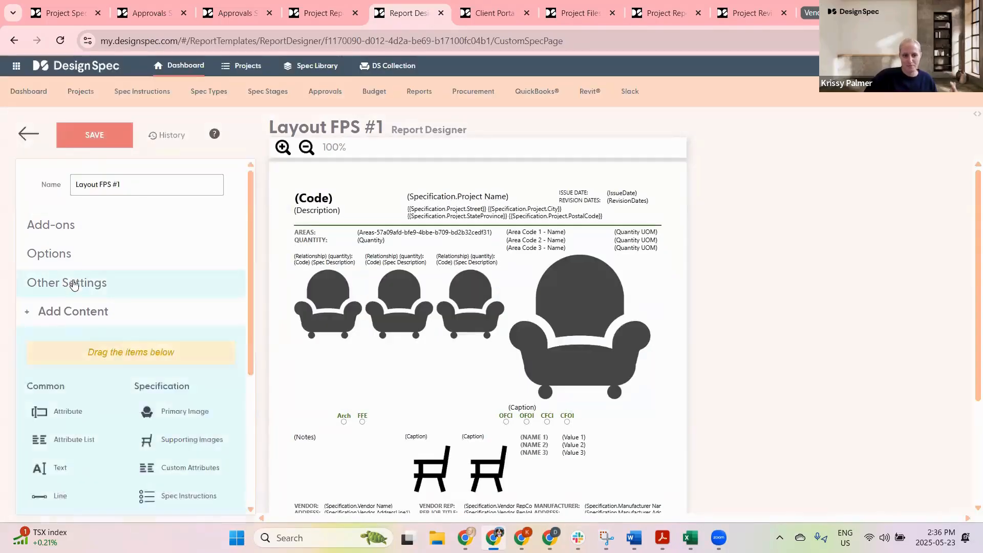
{"action": "left_click", "coordinate": [75, 303]}
{"action": "left_click", "coordinate": [64, 317]}
{"action": "left_click", "coordinate": [101, 128]}
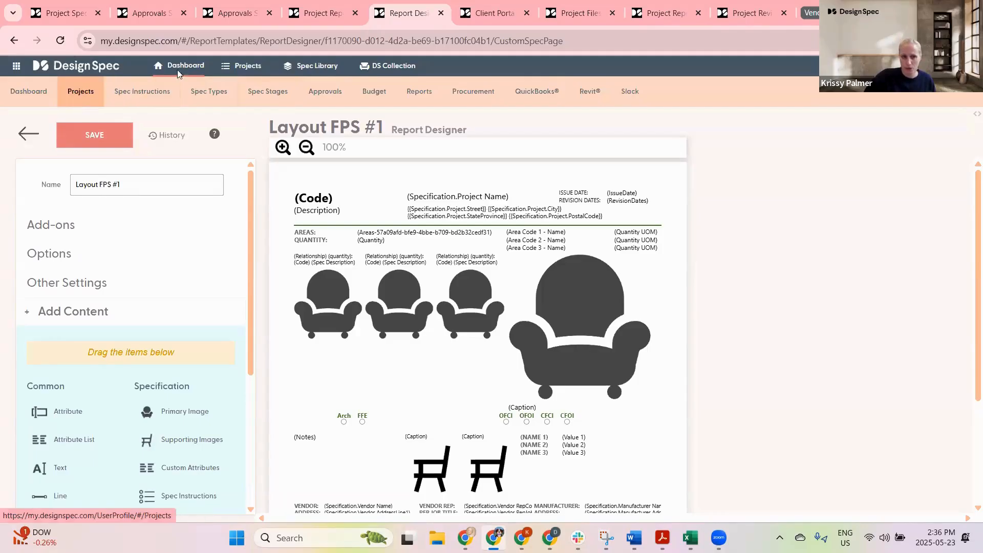
Step: Open the Amazon purchase order from the Hospitality Project's procurement orders list
{"action": "left_click", "coordinate": [324, 11]}
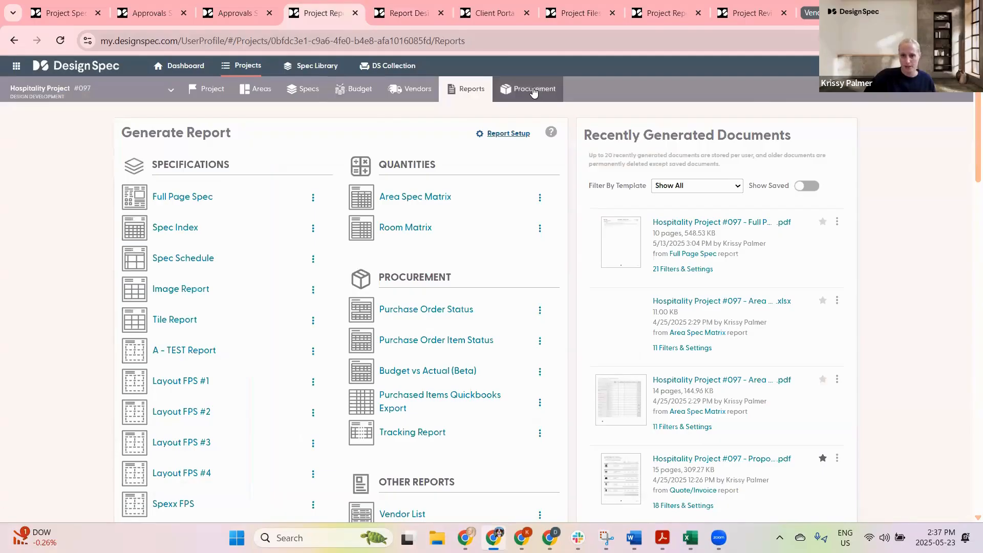
{"action": "left_click", "coordinate": [538, 90]}
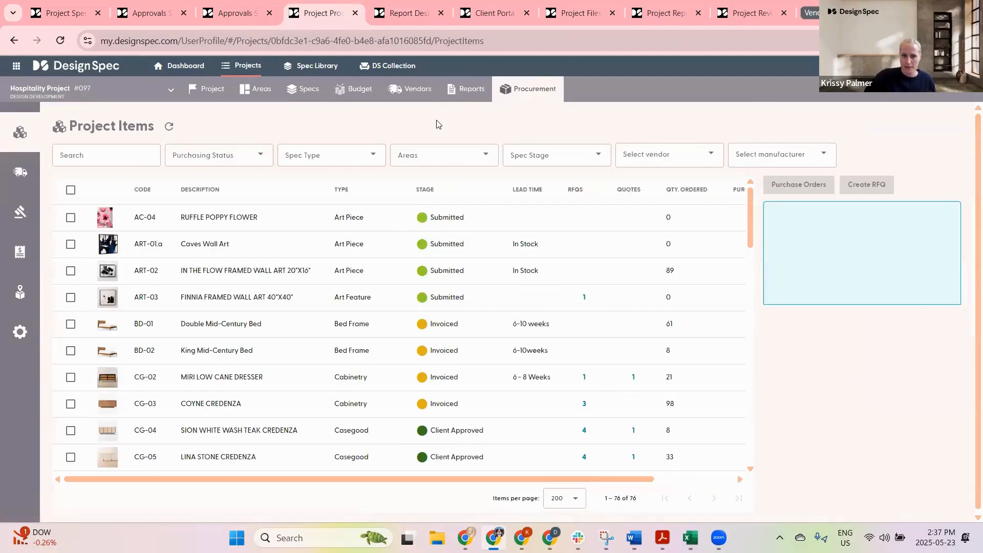
{"action": "mouse_move", "coordinate": [36, 177]}
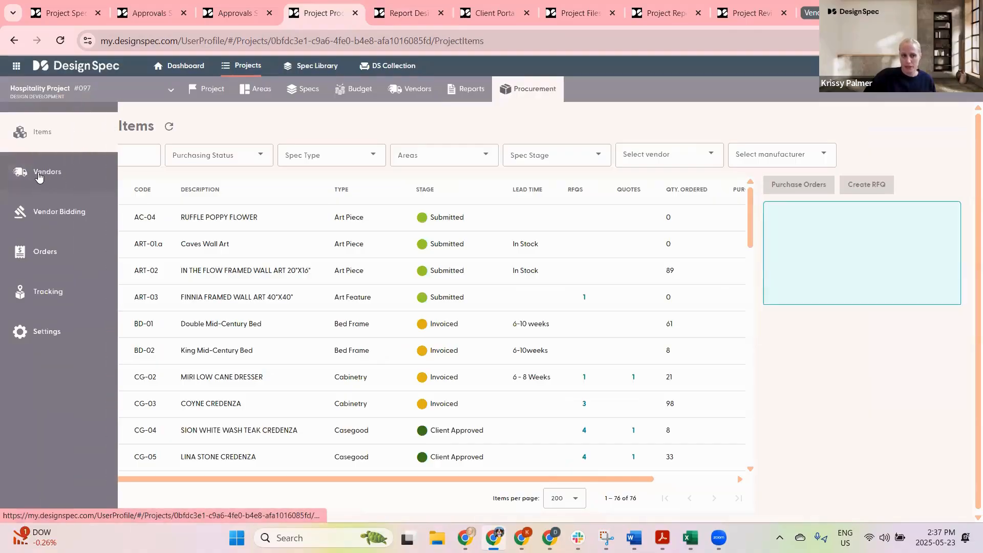
{"action": "left_click", "coordinate": [44, 252]}
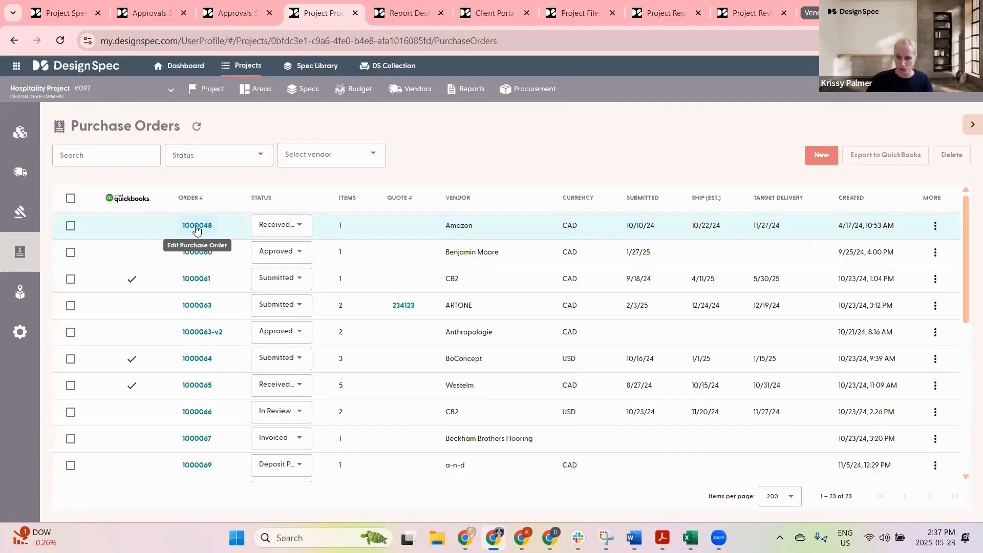
{"action": "left_click", "coordinate": [196, 225]}
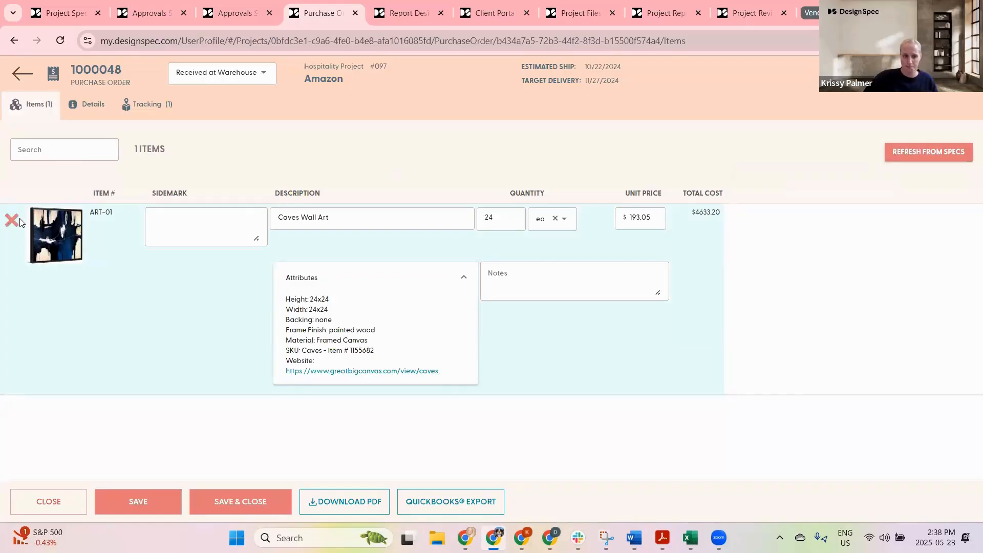
Step: Glance at the Approvals setup tab and close the purchase order back to the orders list
{"action": "left_click", "coordinate": [237, 13]}
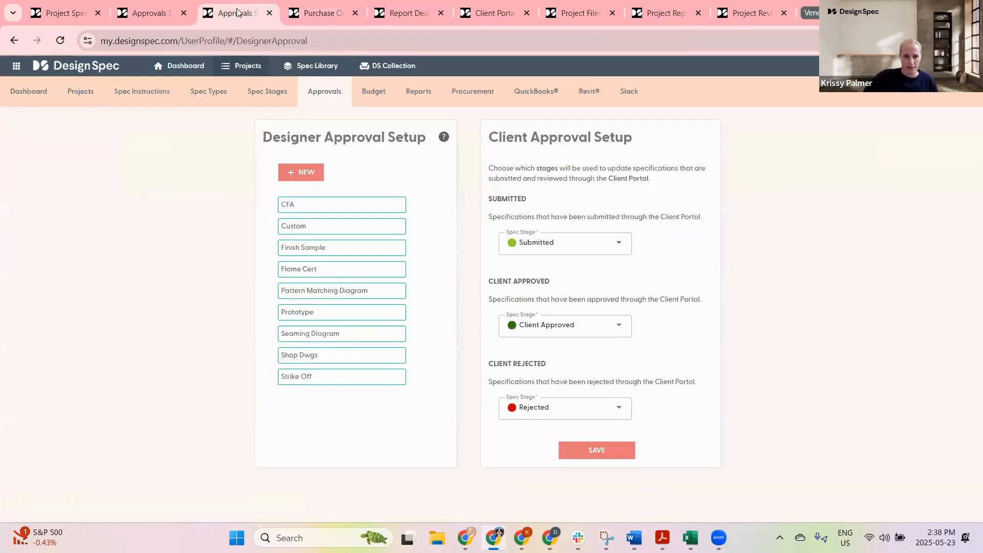
{"action": "left_click", "coordinate": [322, 14]}
{"action": "left_click", "coordinate": [14, 73]}
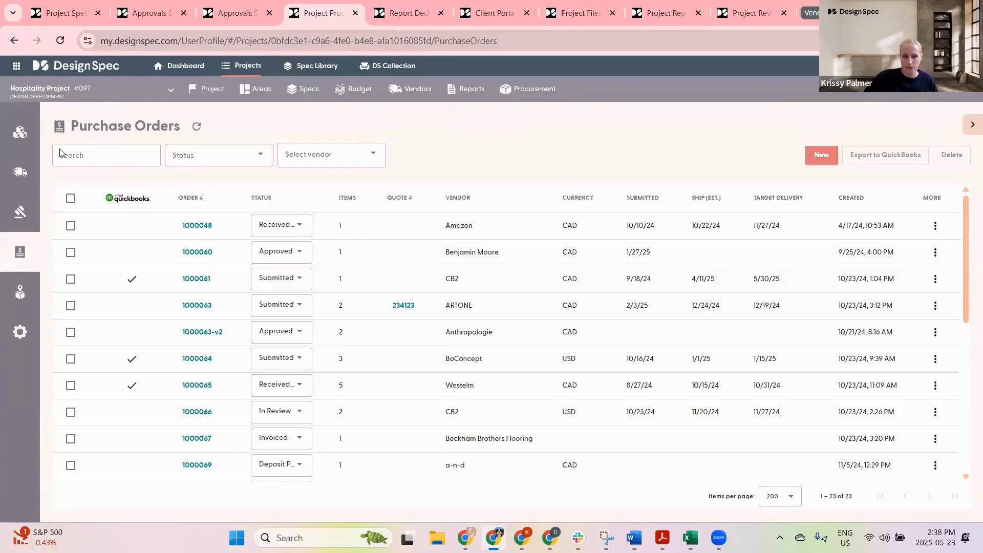
Step: Open Vendor Bidding, view an RFQ's action options, and switch to the quotes list
{"action": "mouse_move", "coordinate": [6, 236]}
{"action": "left_click", "coordinate": [64, 211]}
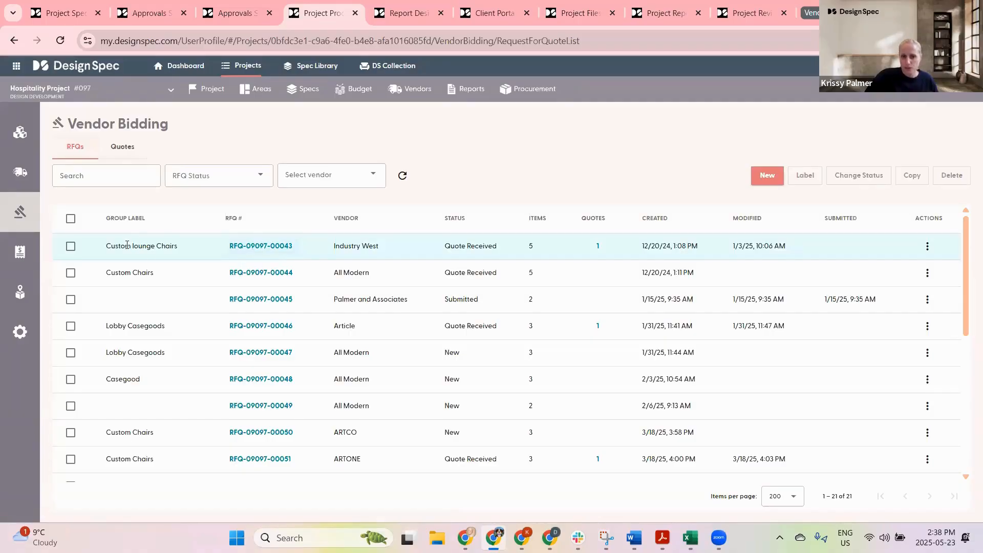
{"action": "left_click", "coordinate": [927, 246]}
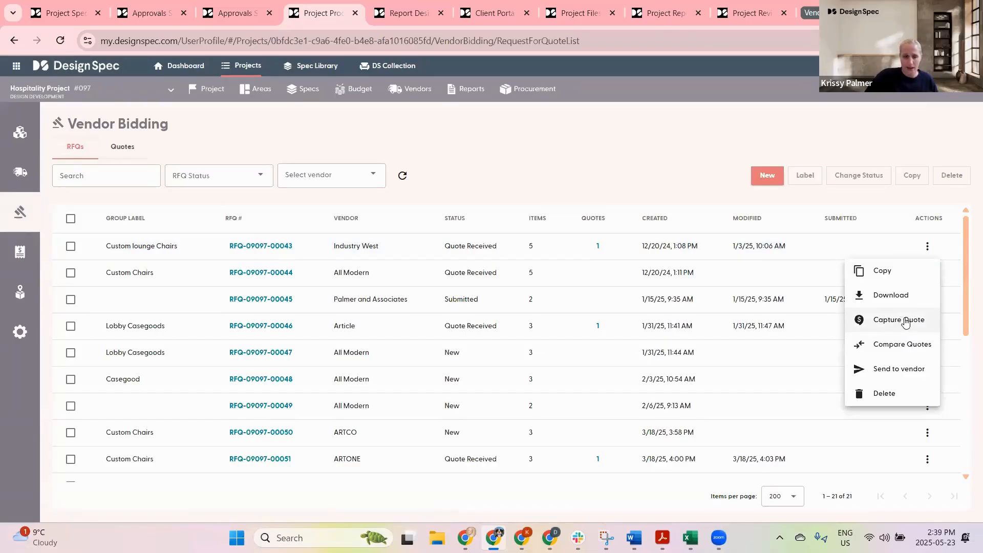
{"action": "left_click", "coordinate": [117, 147]}
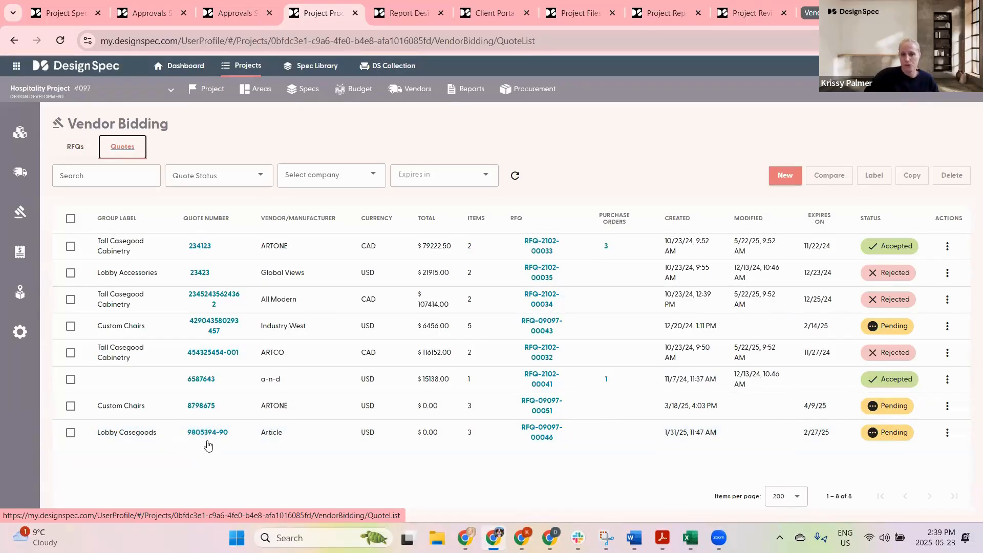
Step: Set the ARTCO, All Modern and ARTONE Tall Casegood Cabinetry quotes back to Pending
{"action": "left_click", "coordinate": [71, 354]}
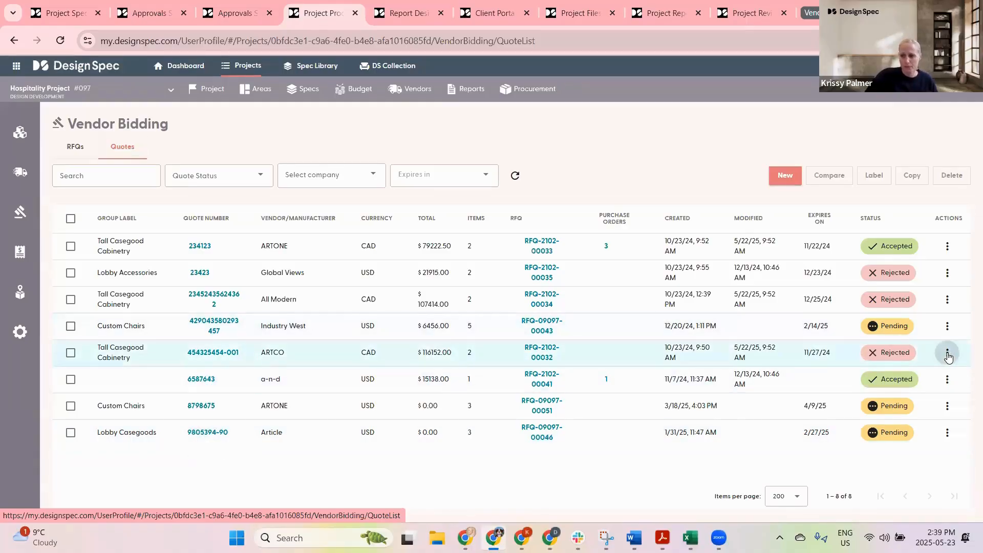
{"action": "left_click", "coordinate": [946, 352]}
{"action": "left_click", "coordinate": [897, 381]}
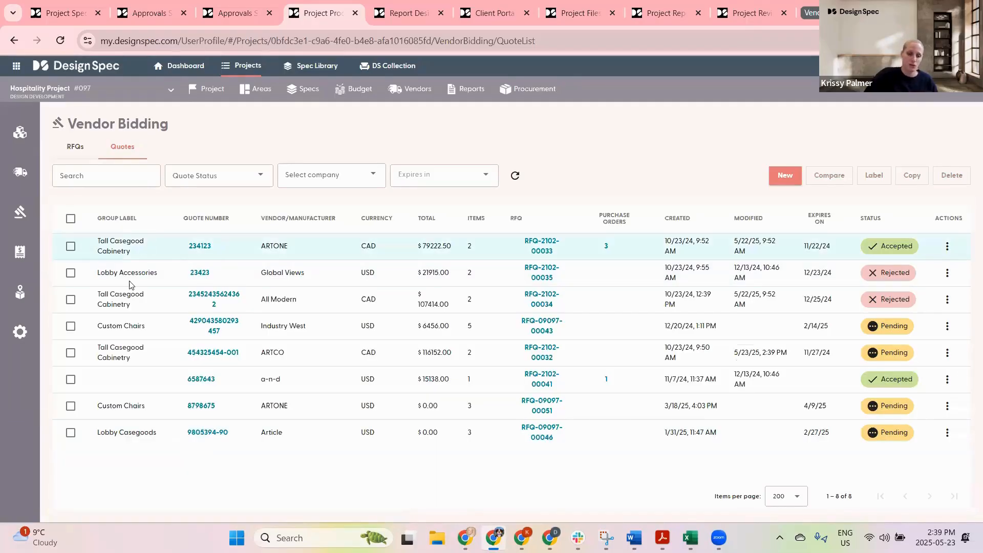
{"action": "left_click", "coordinate": [947, 299]}
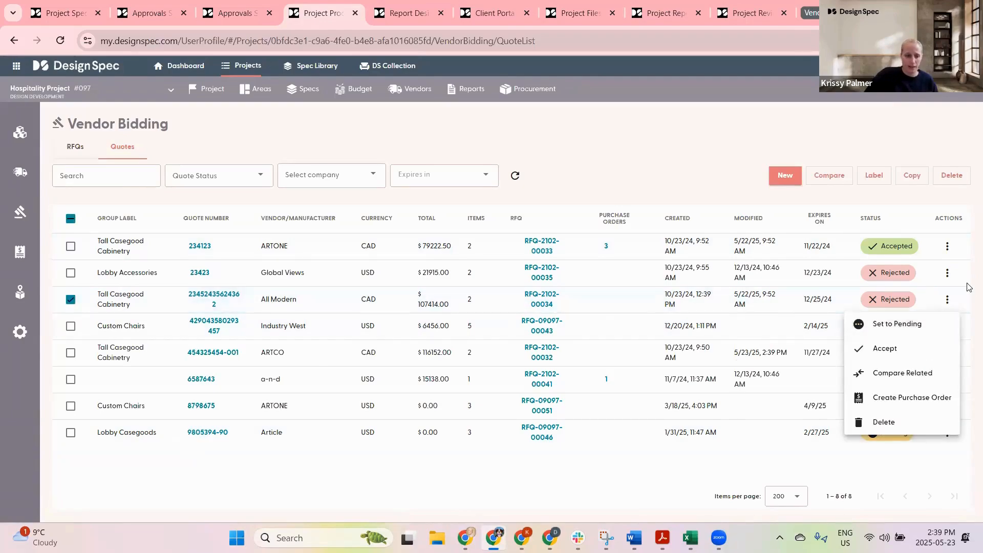
{"action": "left_click", "coordinate": [897, 324]}
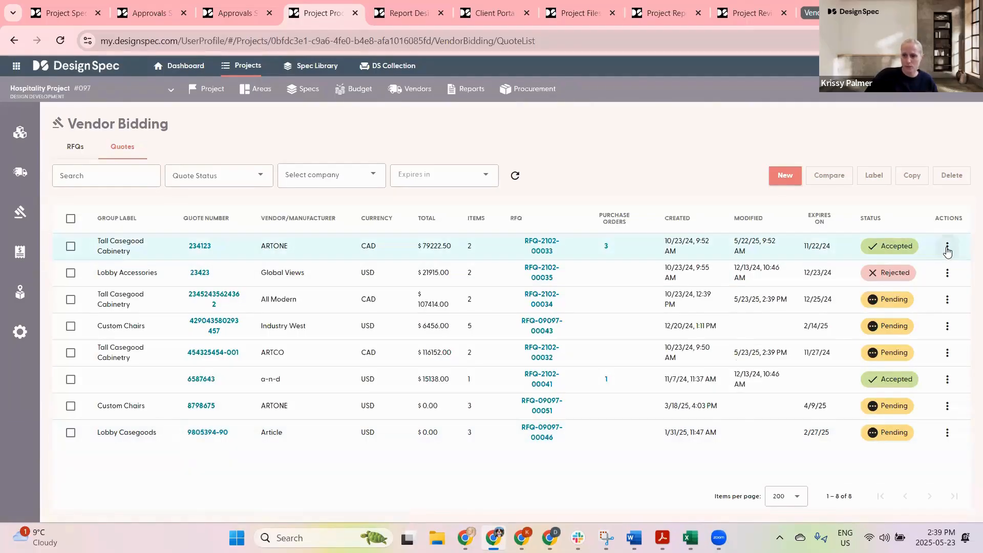
{"action": "left_click", "coordinate": [946, 247]}
{"action": "left_click", "coordinate": [899, 271]}
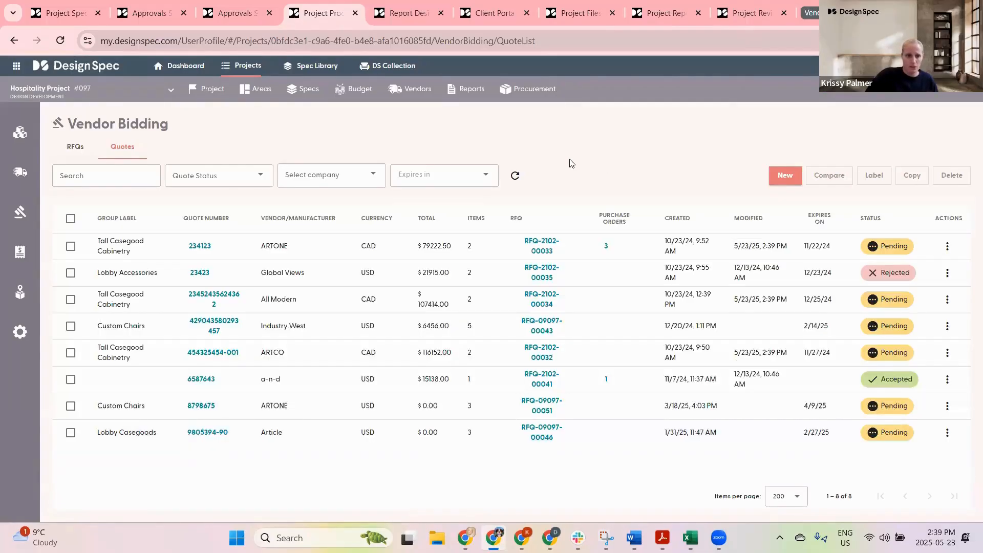
Step: Search quotes for 'tall' and compare all three matching quotes, briefly showing only items in common
{"action": "left_click", "coordinate": [115, 178]}
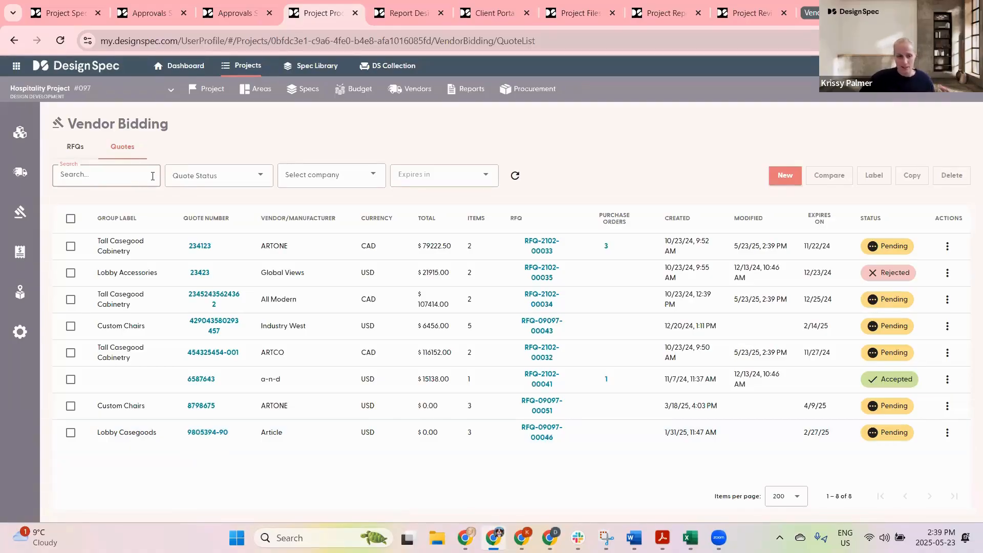
{"action": "type", "text": "tall"}
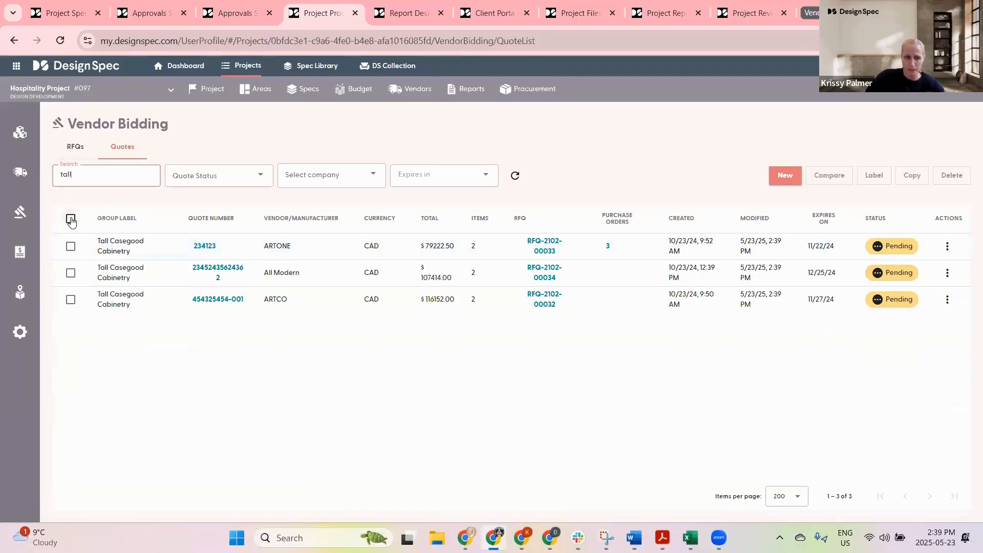
{"action": "left_click", "coordinate": [71, 219]}
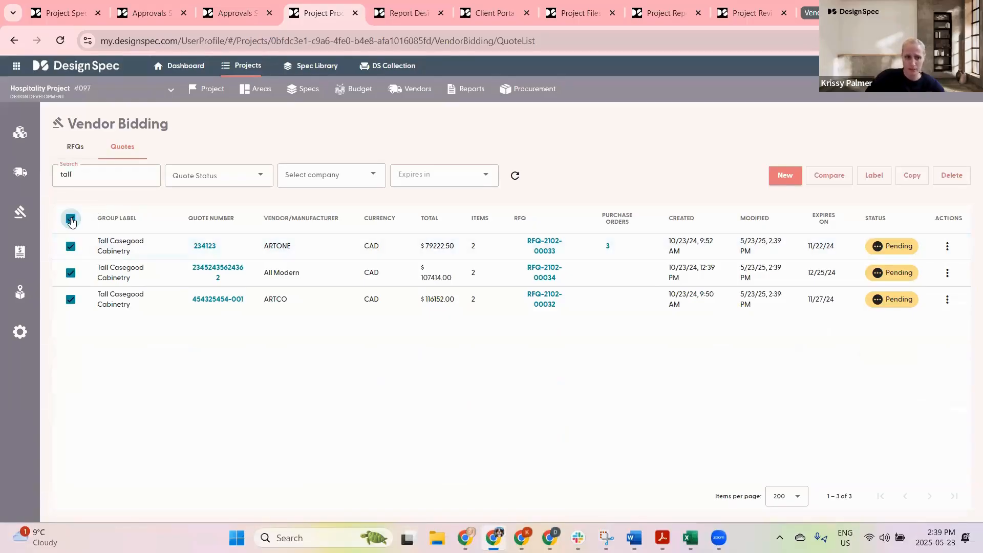
{"action": "left_click", "coordinate": [829, 175]}
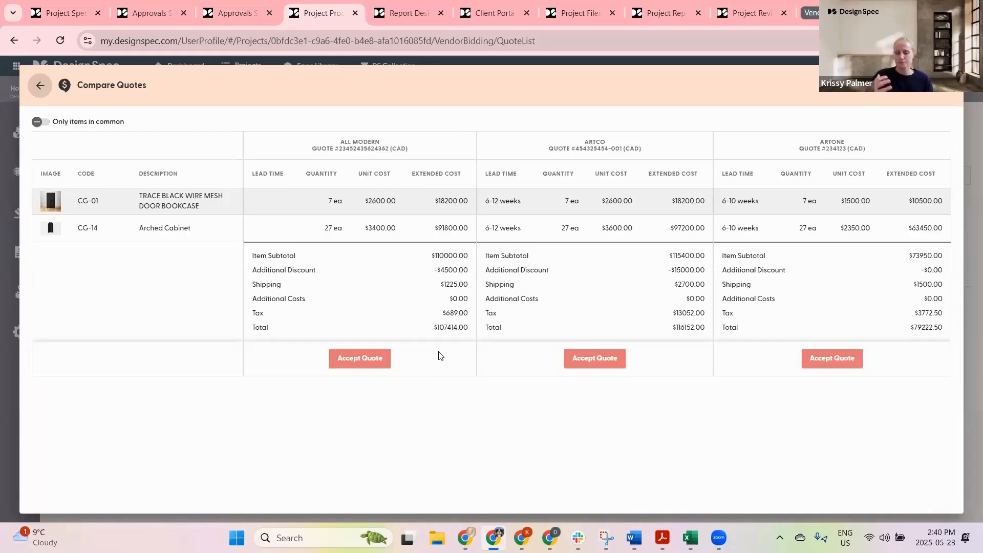
{"action": "left_click", "coordinate": [47, 123]}
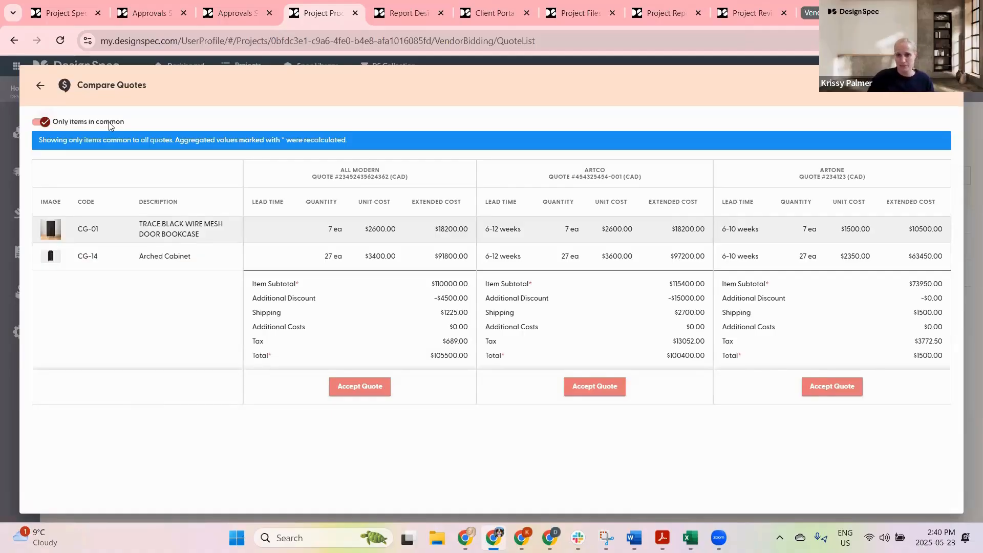
{"action": "left_click", "coordinate": [45, 123]}
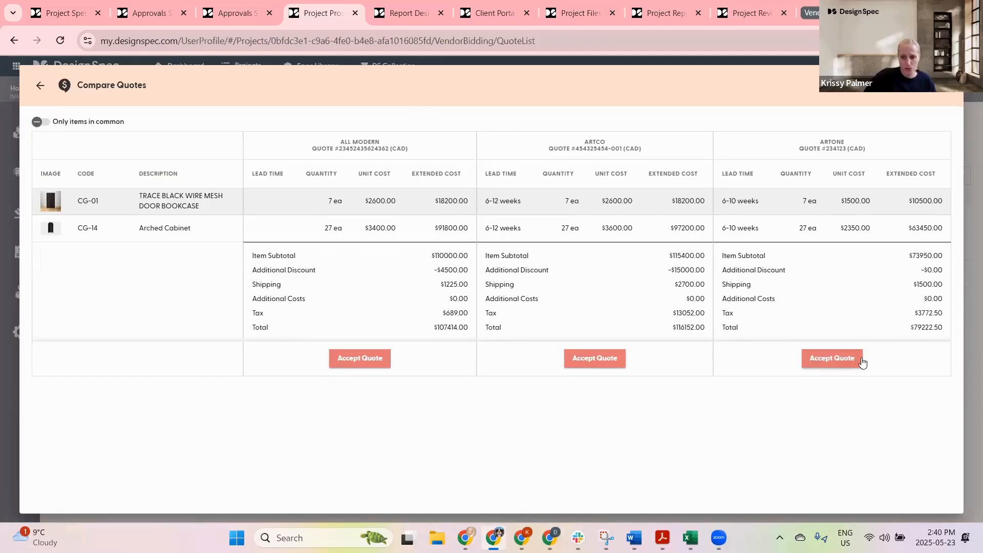
Step: Accept ARTONE quote #234123 and reject the other compared quotes
{"action": "left_click", "coordinate": [822, 357]}
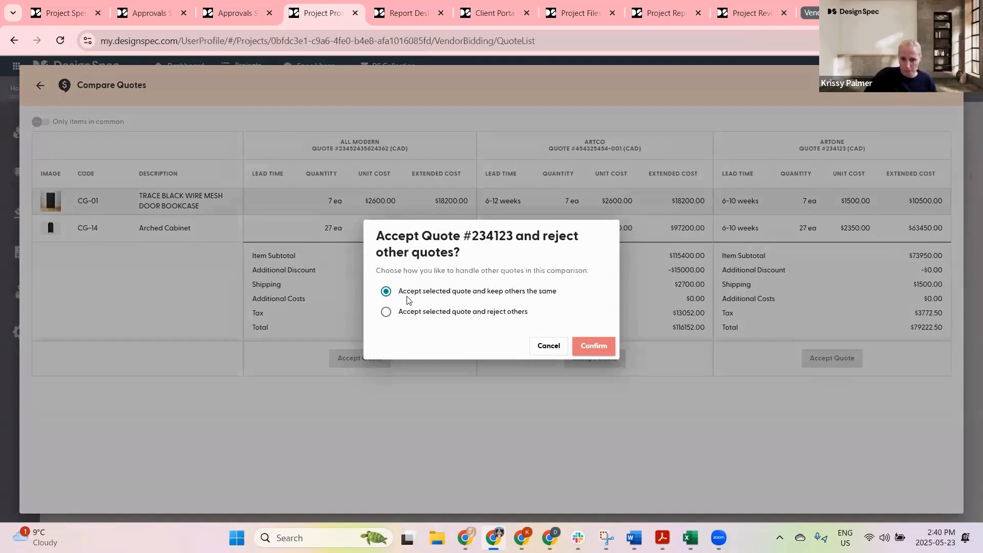
{"action": "left_click", "coordinate": [386, 313]}
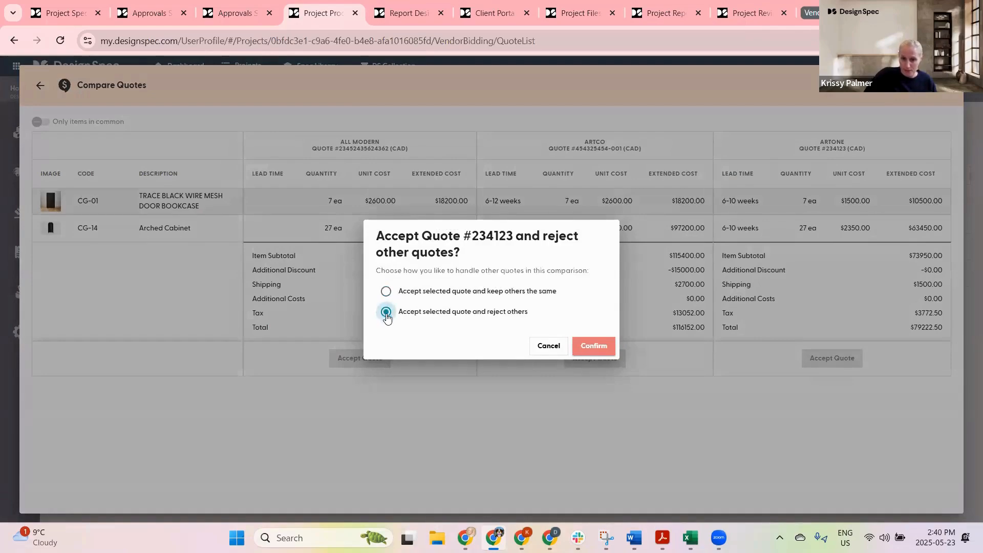
{"action": "left_click", "coordinate": [593, 345]}
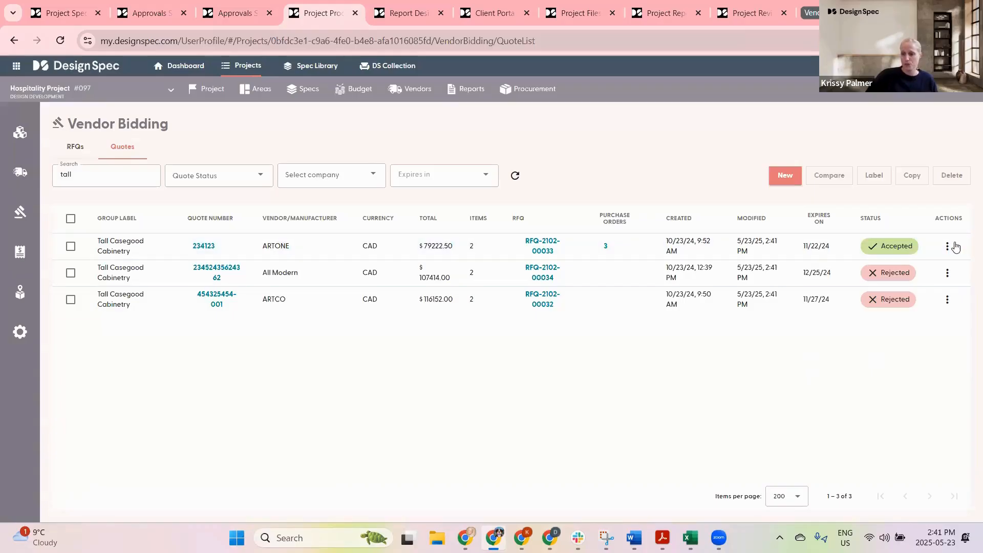
Step: Review the accepted quote's action options, then open the project overview and the reports page
{"action": "left_click", "coordinate": [947, 247]}
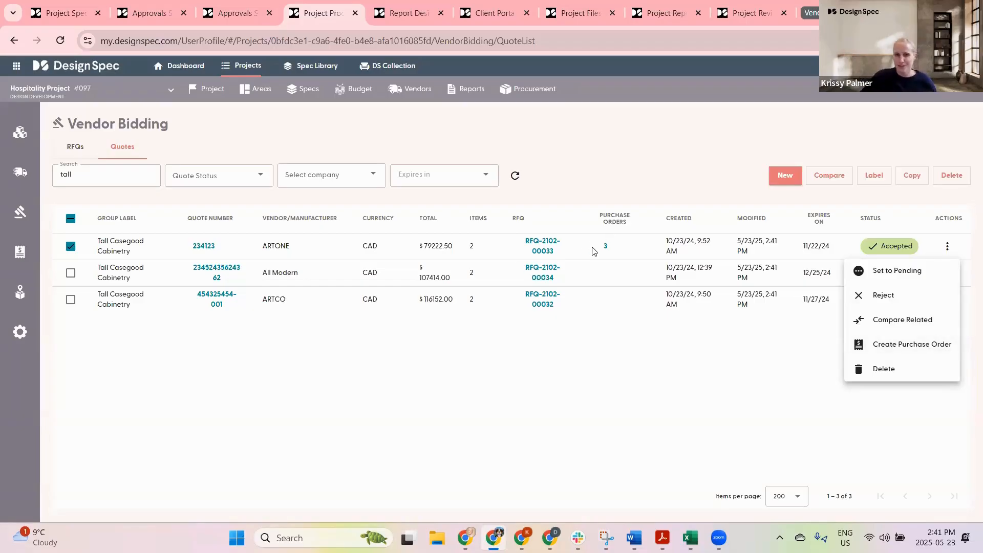
{"action": "left_click", "coordinate": [608, 170]}
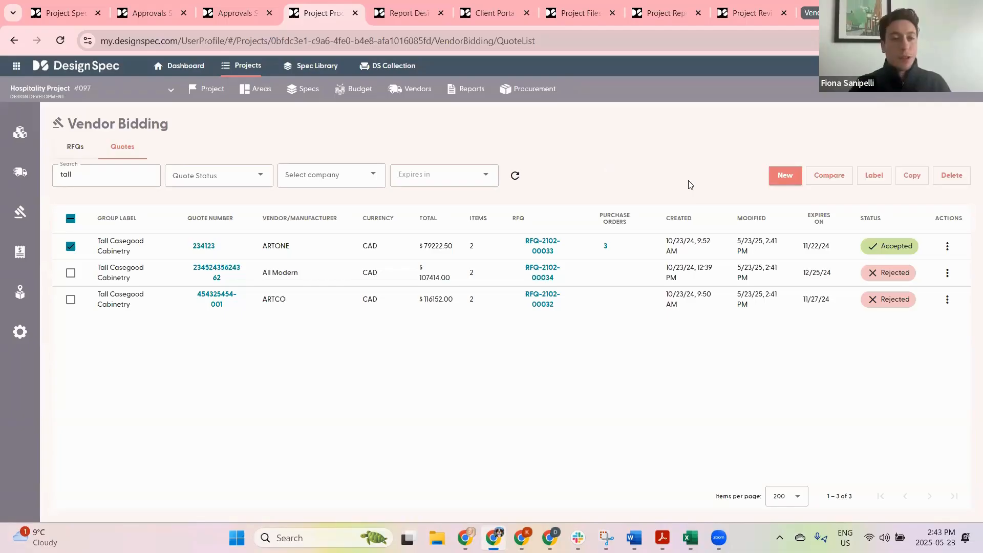
{"action": "left_click", "coordinate": [207, 95]}
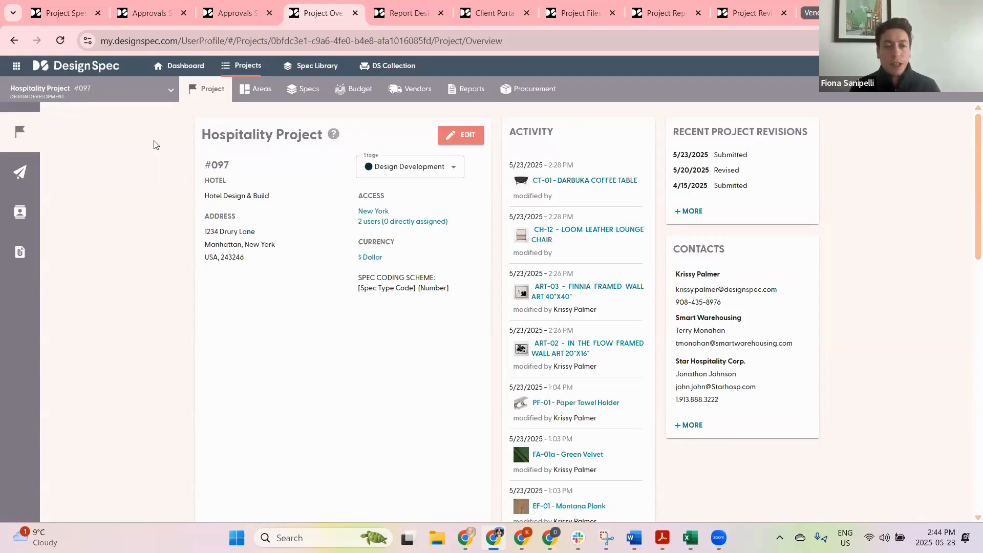
{"action": "left_click", "coordinate": [476, 87]}
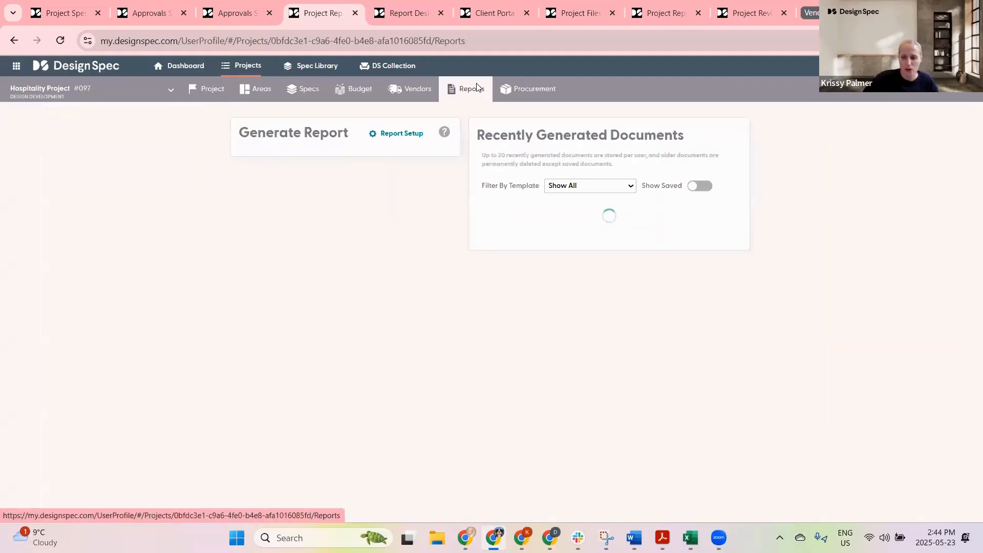
Step: In the specs list, filter for specs with no classification, set the Balance Chair CH-26 to FFE, and clear the filter
{"action": "left_click", "coordinate": [305, 90]}
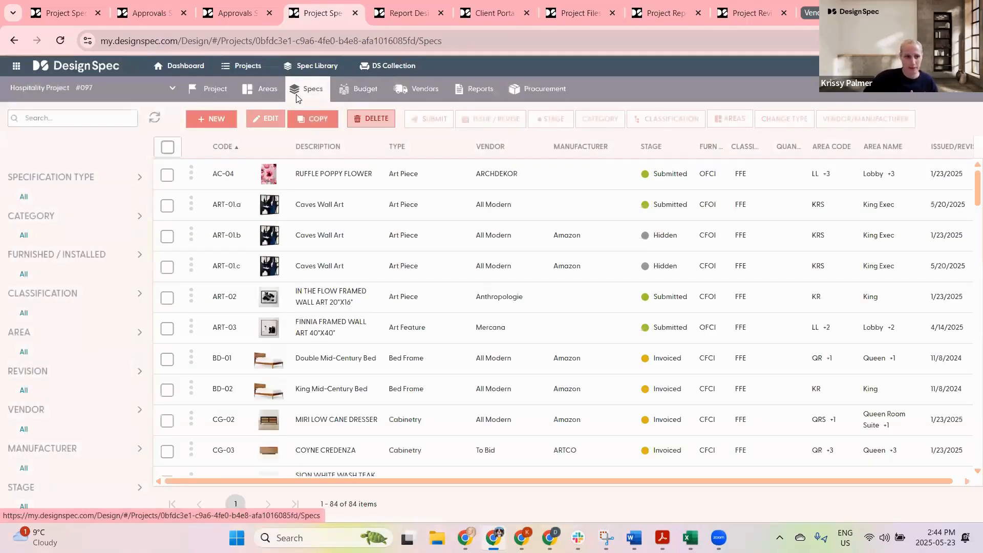
{"action": "left_click", "coordinate": [50, 295]}
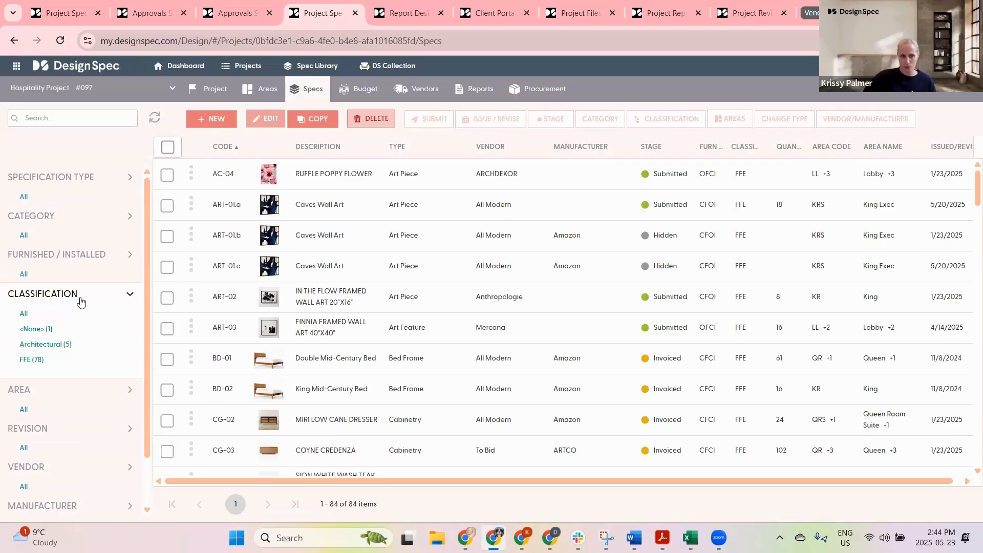
{"action": "left_click", "coordinate": [34, 330]}
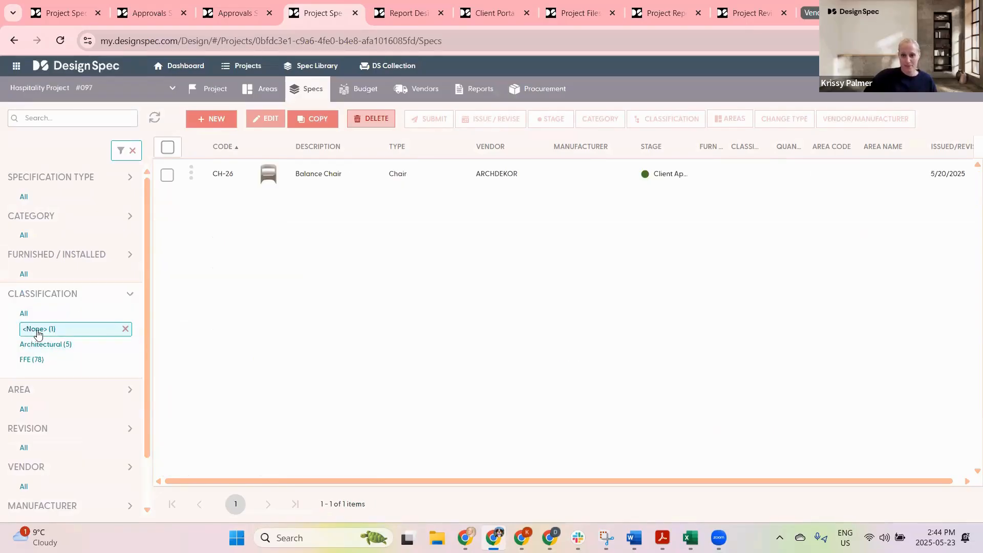
{"action": "left_click", "coordinate": [167, 175]}
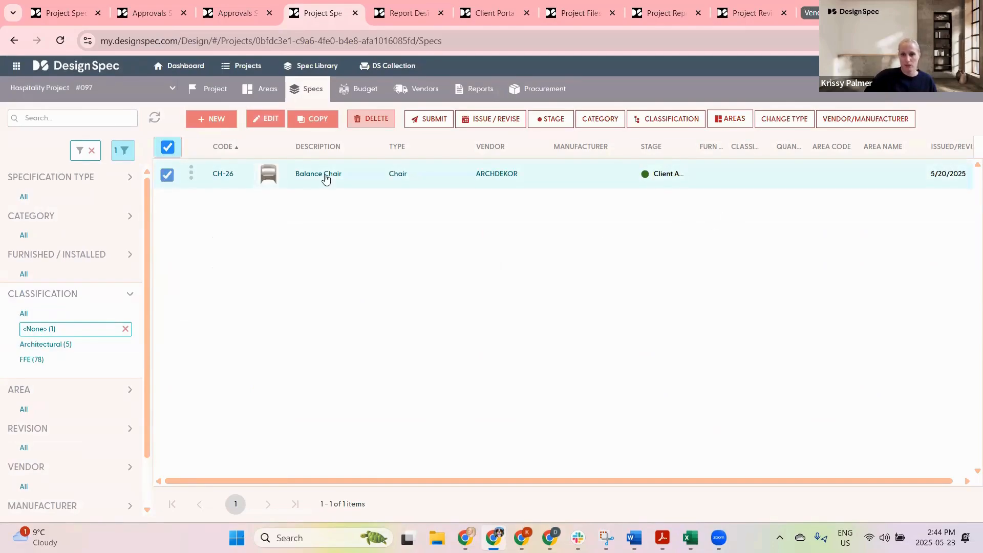
{"action": "left_click", "coordinate": [665, 119]}
{"action": "left_click", "coordinate": [648, 173]}
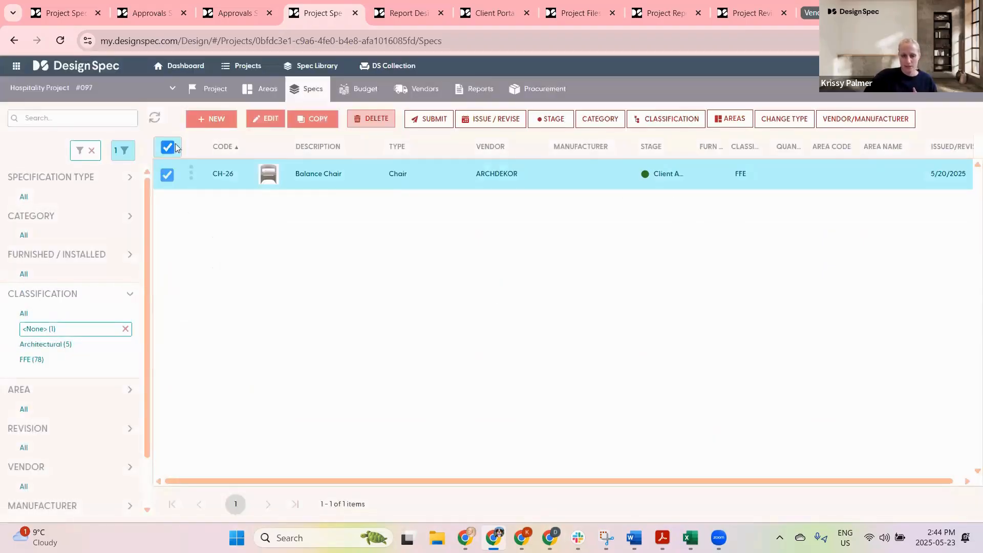
{"action": "left_click", "coordinate": [92, 151]}
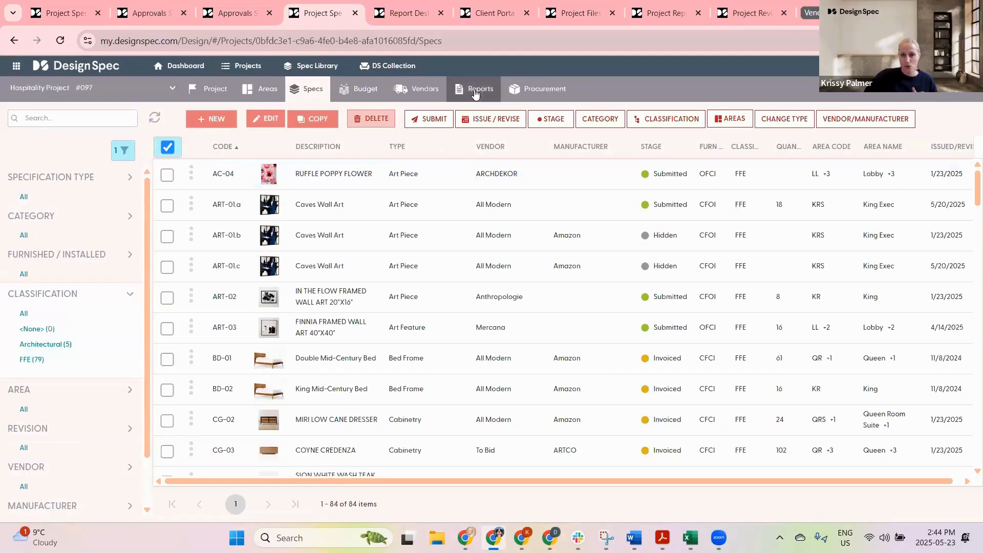
Step: Generate the Spec Index report filtered to the Architectural classification and expand its settings
{"action": "left_click", "coordinate": [474, 89]}
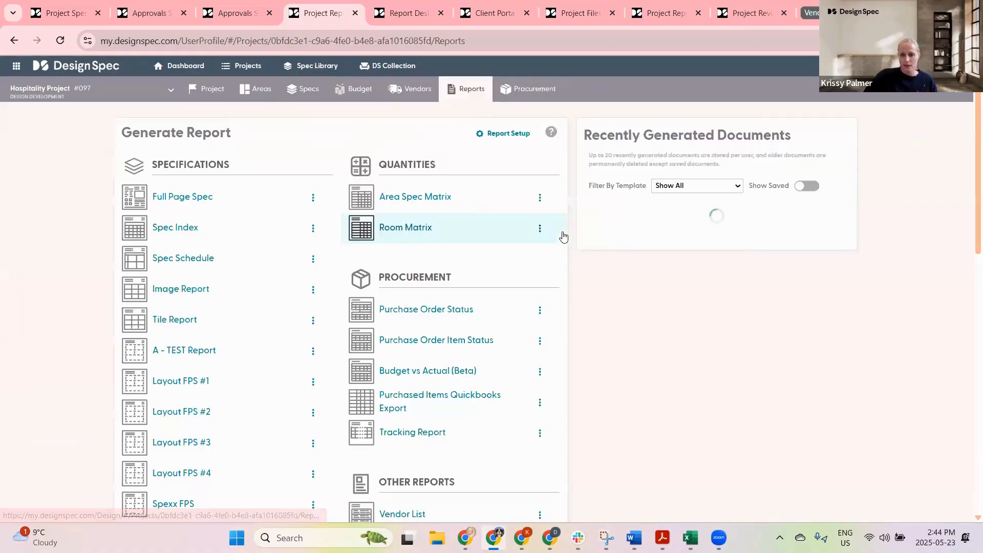
{"action": "mouse_move", "coordinate": [191, 234]}
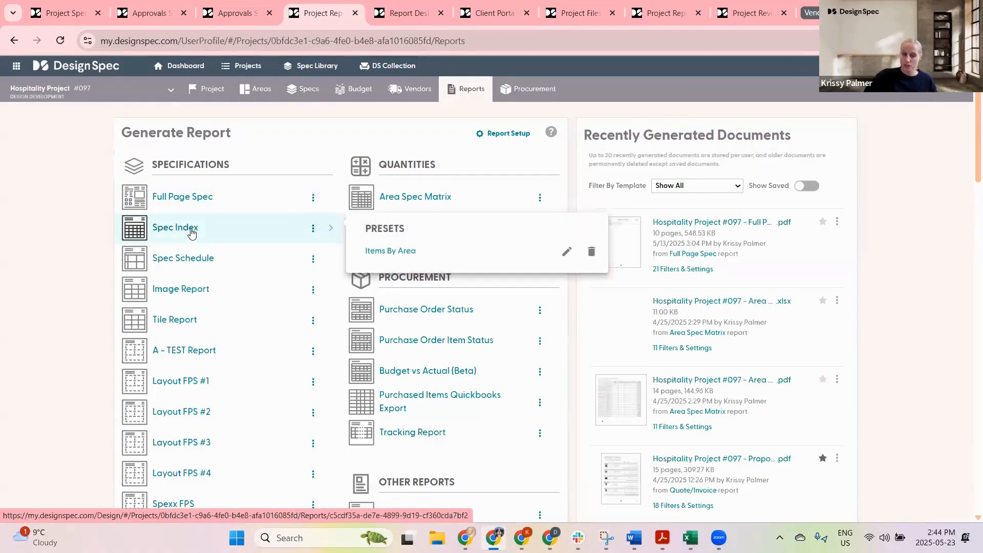
{"action": "left_click", "coordinate": [176, 234]}
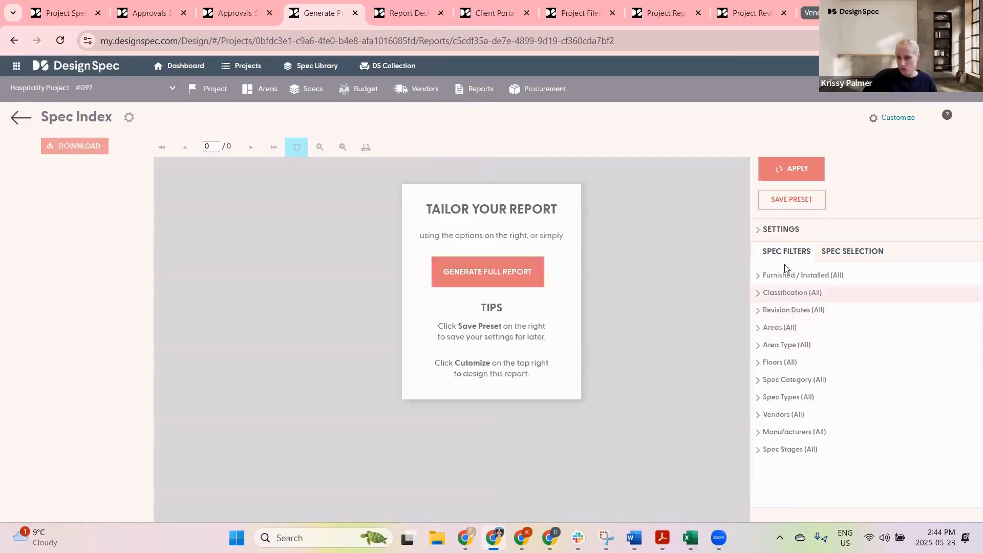
{"action": "left_click", "coordinate": [774, 292]}
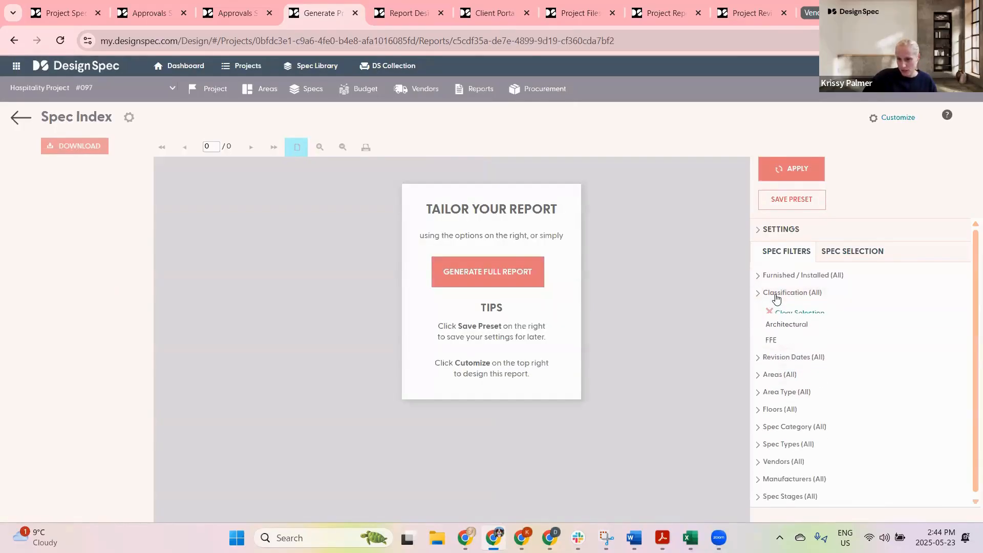
{"action": "left_click", "coordinate": [785, 334]}
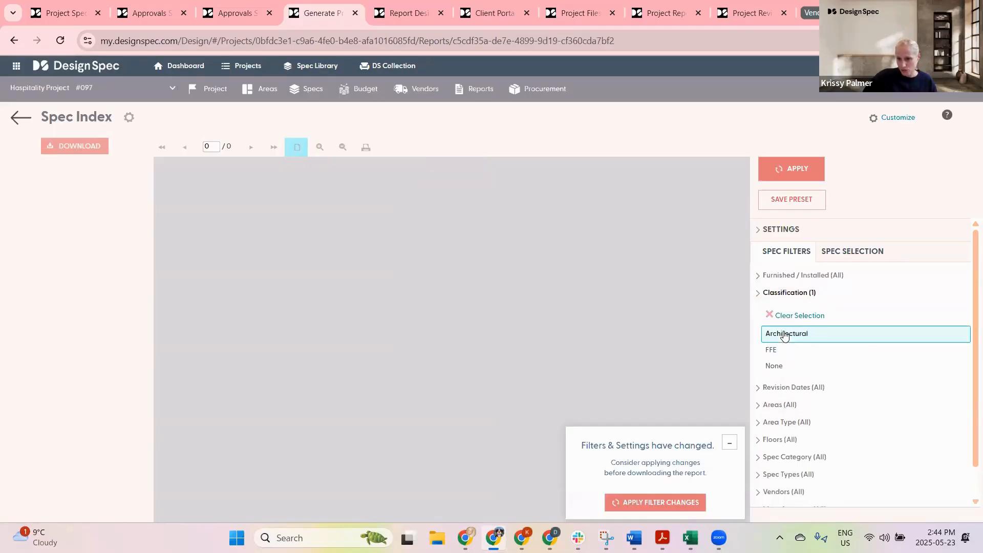
{"action": "left_click", "coordinate": [656, 502]}
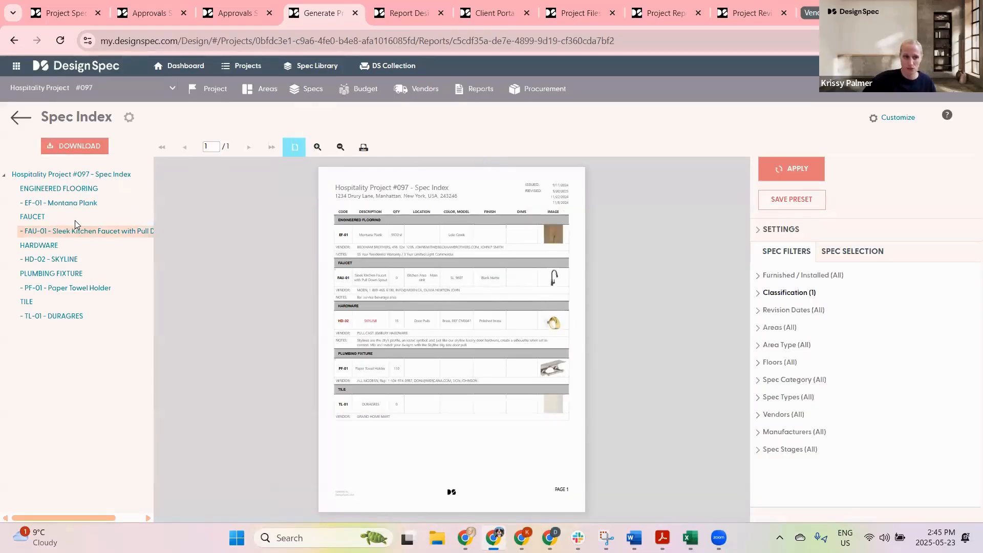
{"action": "left_click", "coordinate": [778, 231]}
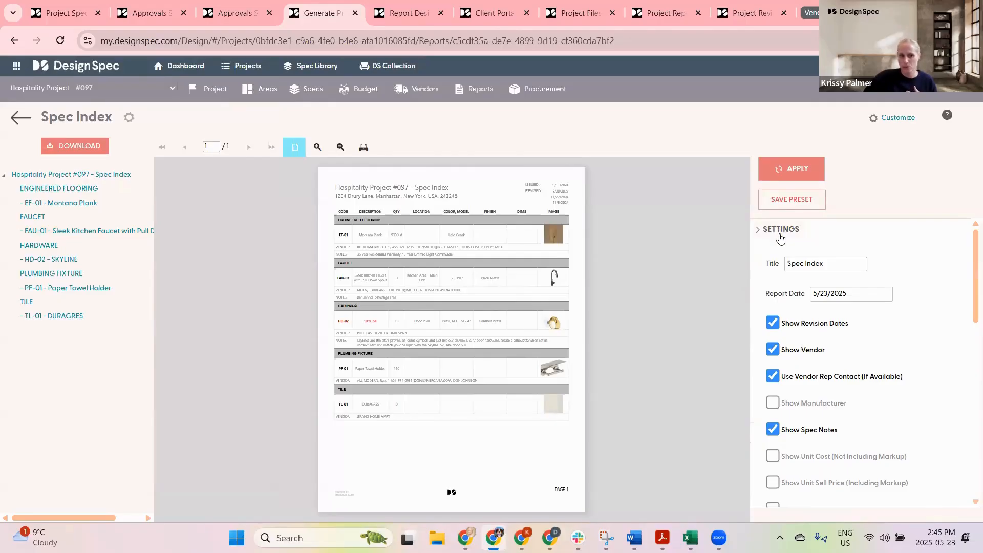
{"action": "scroll", "coordinate": [779, 233], "scroll_direction": "down", "scroll_amount": 1}
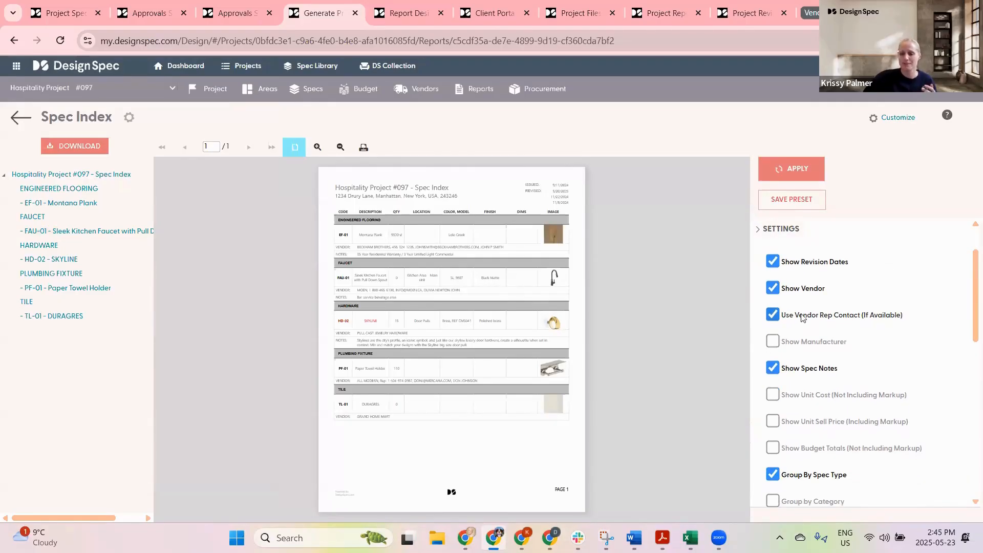
Step: Enable the Group by Area option in the Spec Index report settings
{"action": "scroll", "coordinate": [806, 307], "scroll_direction": "down", "scroll_amount": 3}
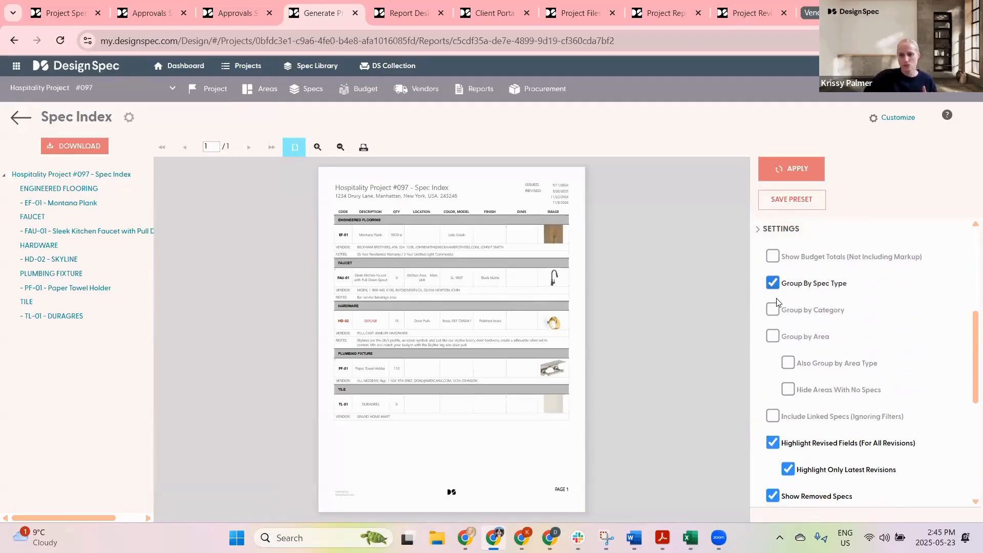
{"action": "left_click", "coordinate": [772, 338]}
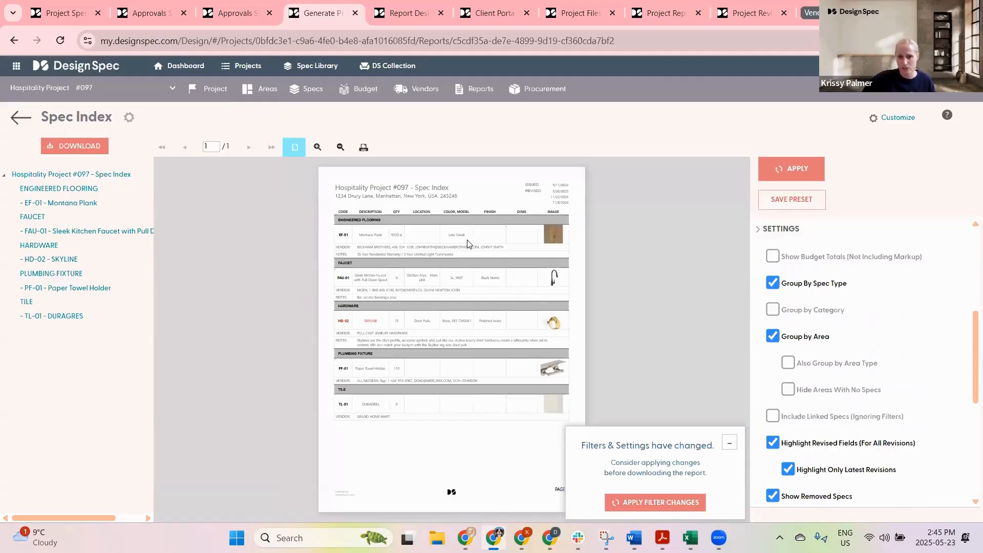
{"action": "left_click", "coordinate": [317, 147]}
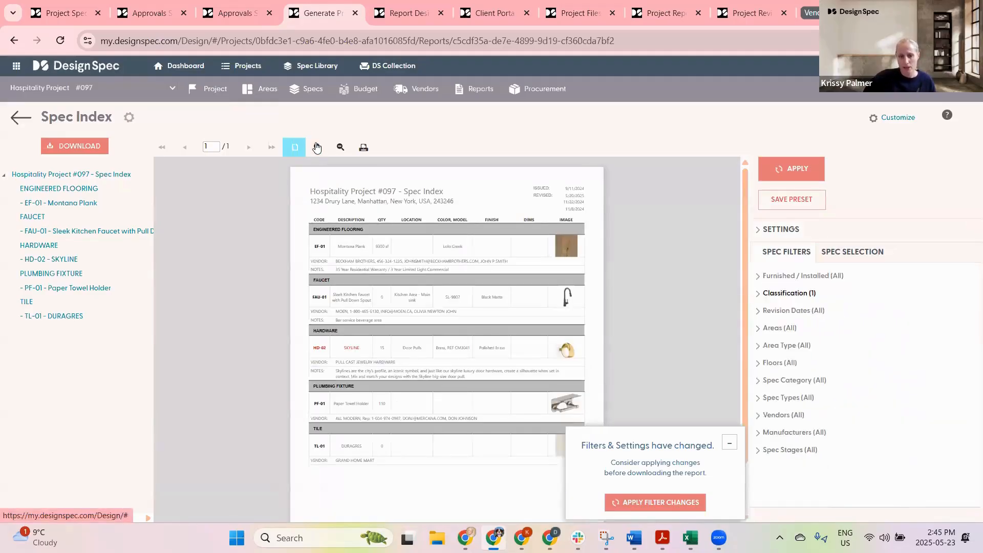
{"action": "left_click", "coordinate": [318, 148]}
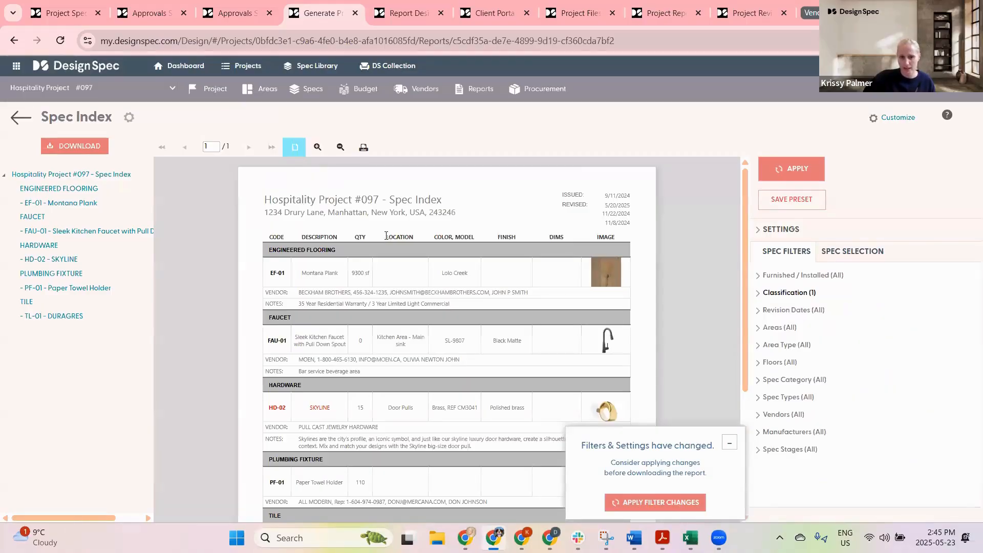
{"action": "left_click_drag", "start_coordinate": [412, 237], "coordinate": [385, 239]}
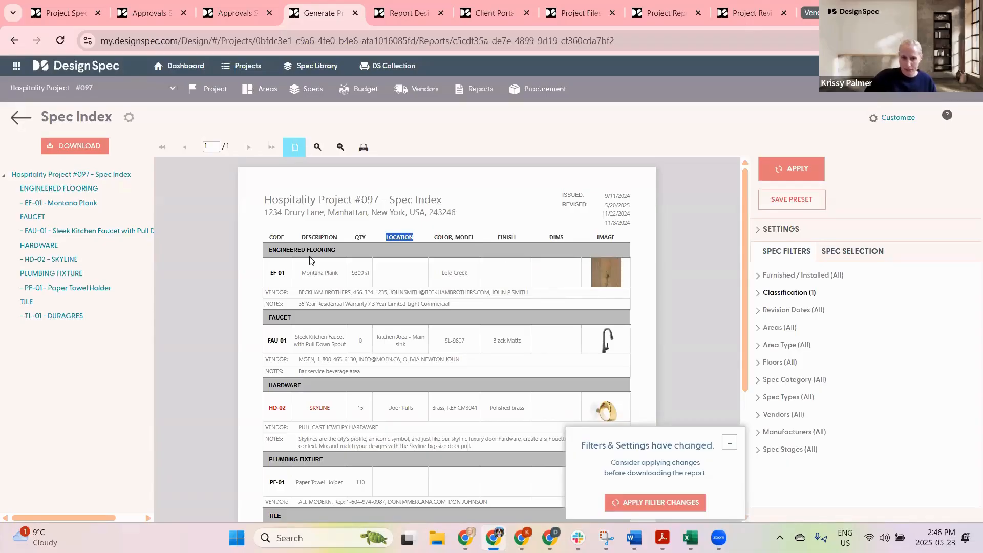
Step: Return to the Reports page and open the Spec Schedule report
{"action": "left_click", "coordinate": [480, 94]}
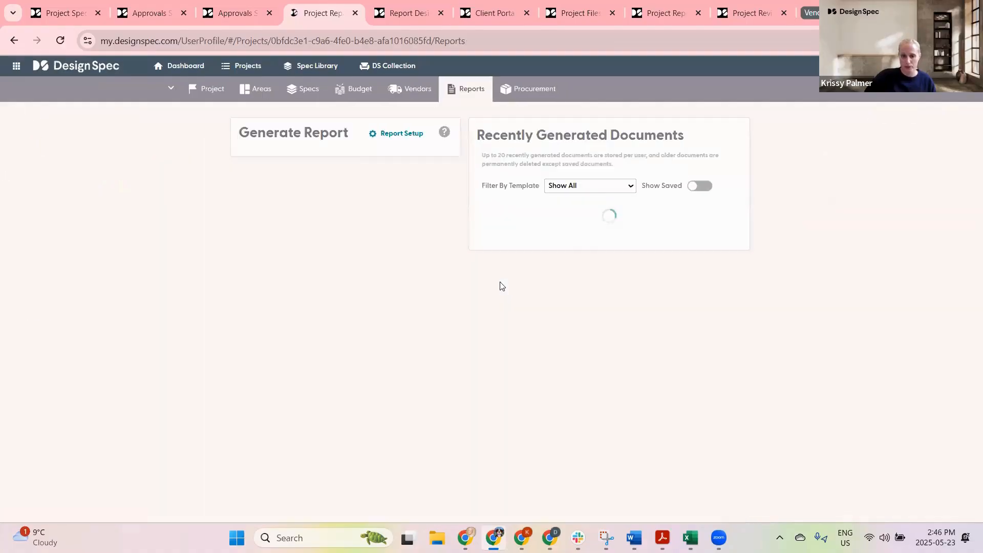
{"action": "mouse_move", "coordinate": [171, 231]}
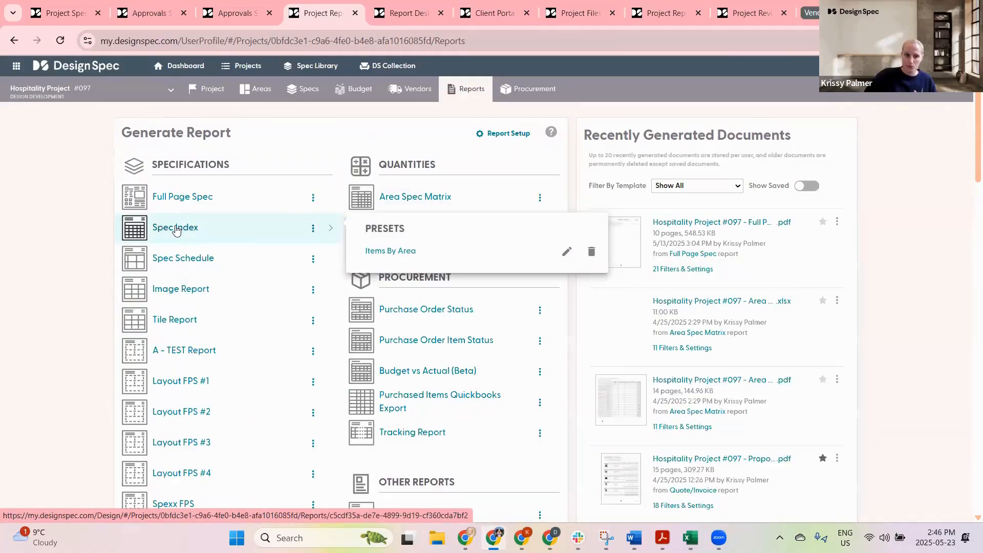
{"action": "left_click", "coordinate": [178, 260]}
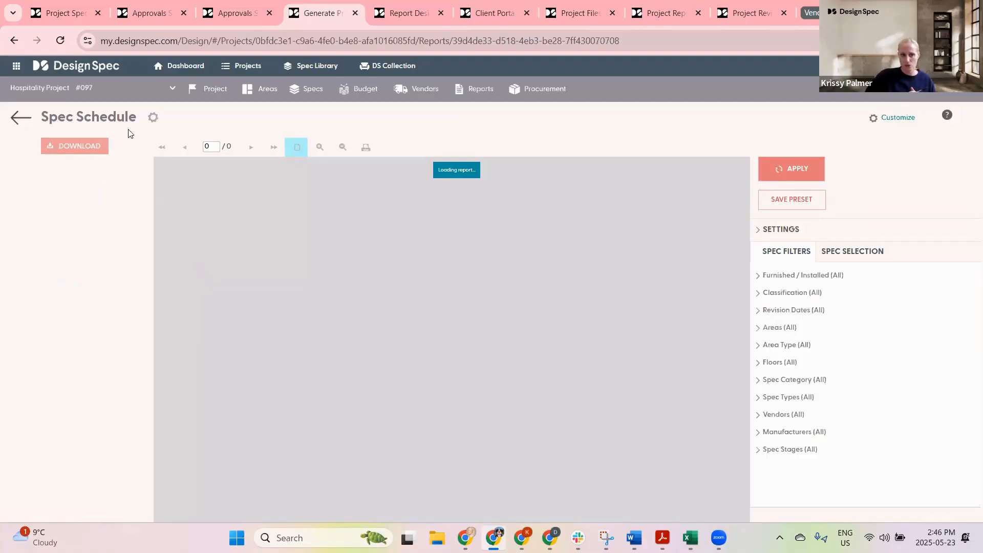
Step: Filter the Spec Schedule to the FFE classification and the Guestroom (GR) area, and apply the filter changes
{"action": "left_click", "coordinate": [788, 294]}
{"action": "left_click", "coordinate": [770, 348]}
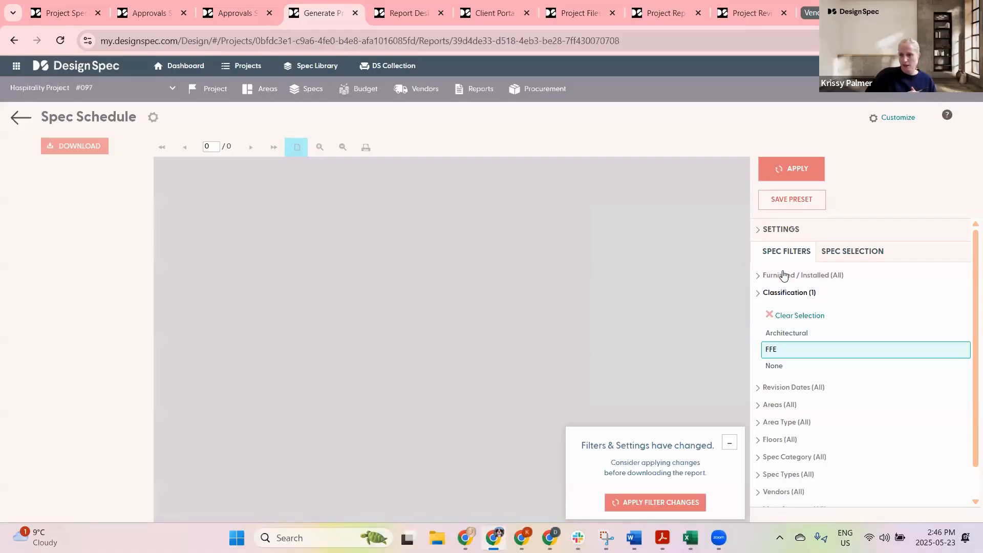
{"action": "left_click", "coordinate": [777, 406]}
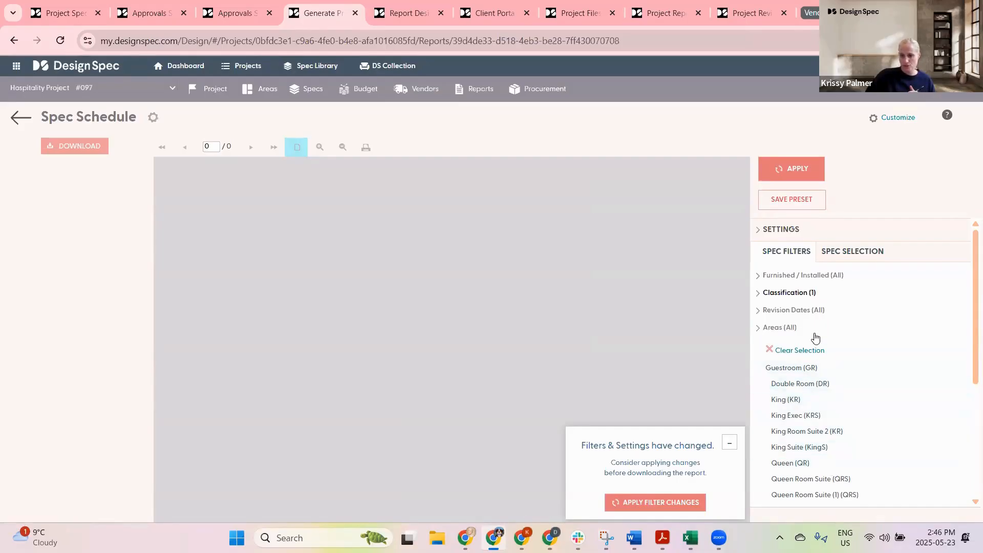
{"action": "scroll", "coordinate": [816, 338], "scroll_direction": "down", "scroll_amount": 1}
{"action": "left_click", "coordinate": [786, 305]}
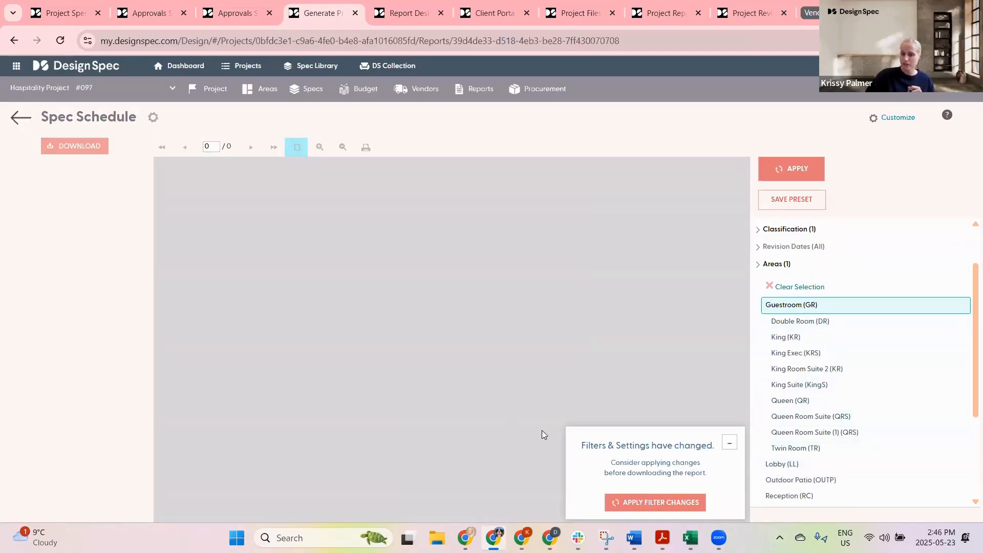
{"action": "left_click", "coordinate": [658, 501]}
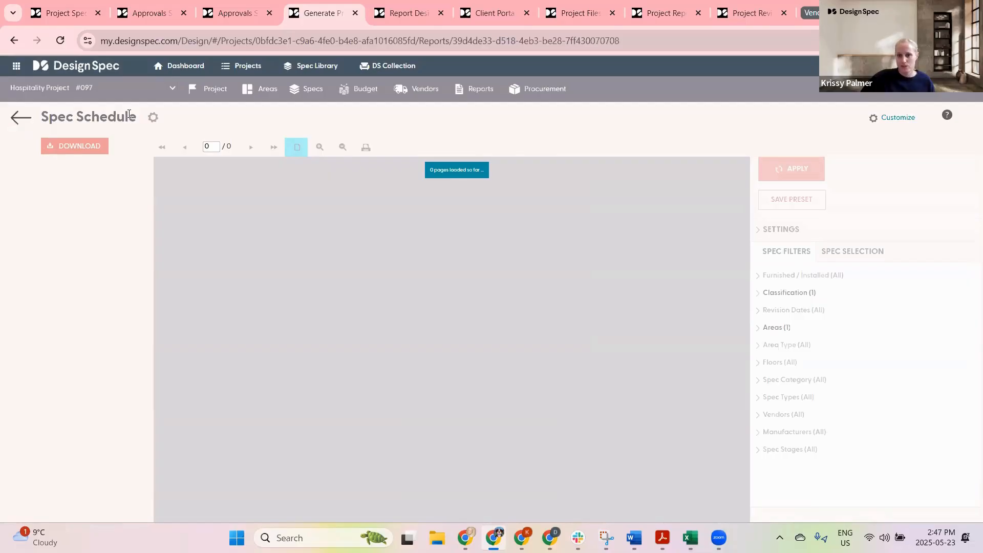
Step: Review the report settings and jump through the ACCESSORY, ART FEATURE, BED FRAME and CABINETRY sections of the report
{"action": "left_click", "coordinate": [796, 230]}
{"action": "scroll", "coordinate": [831, 425], "scroll_direction": "down", "scroll_amount": 3}
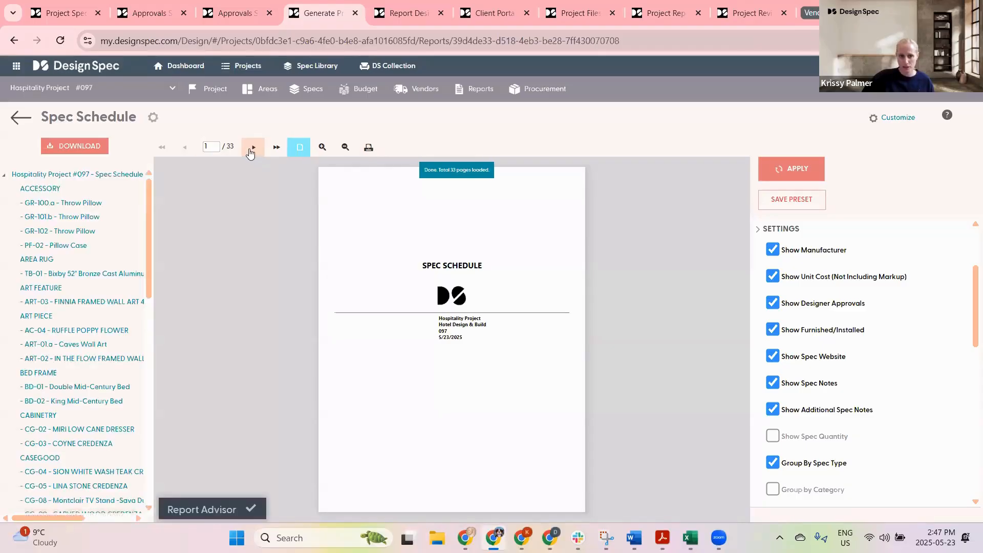
{"action": "left_click", "coordinate": [49, 189]}
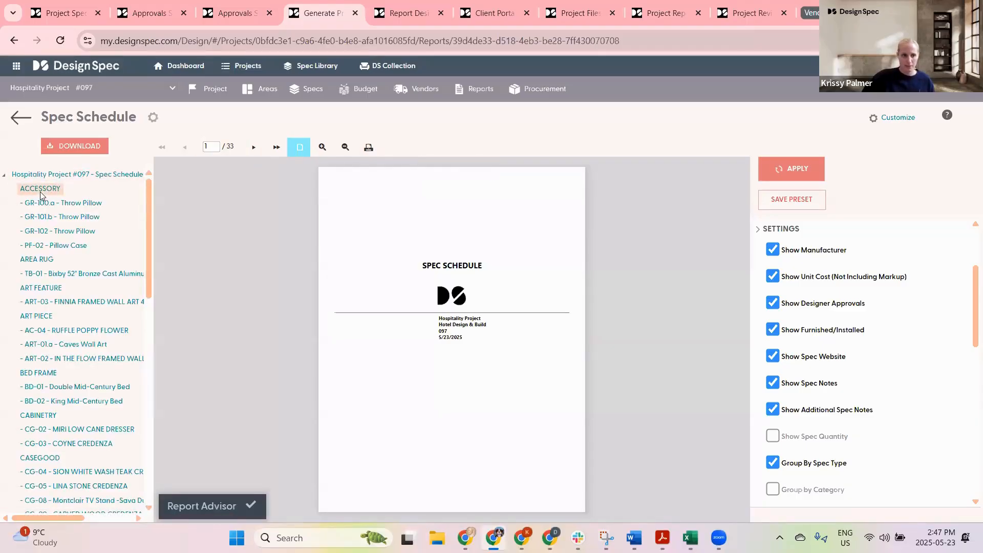
{"action": "left_click", "coordinate": [54, 291]}
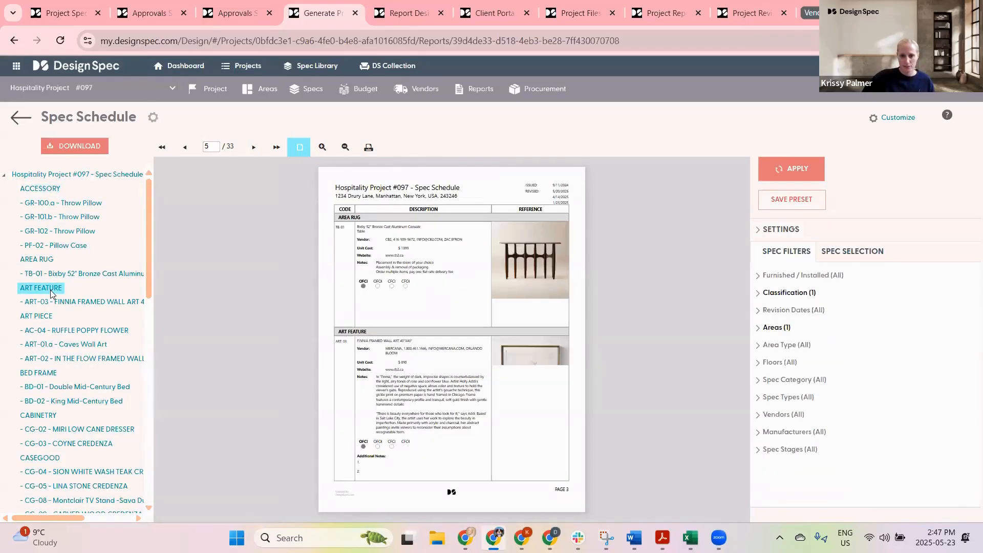
{"action": "left_click", "coordinate": [50, 374]}
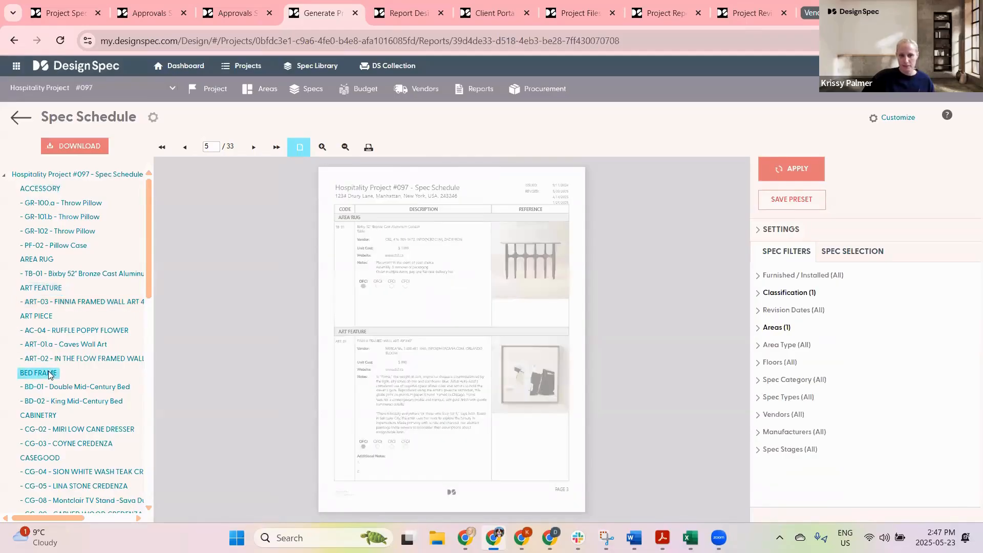
{"action": "left_click", "coordinate": [50, 416]}
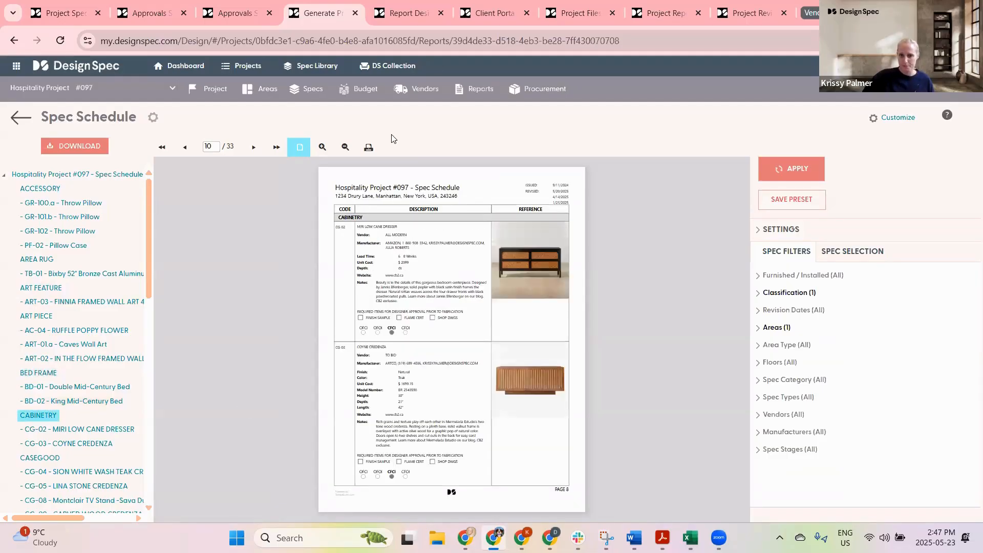